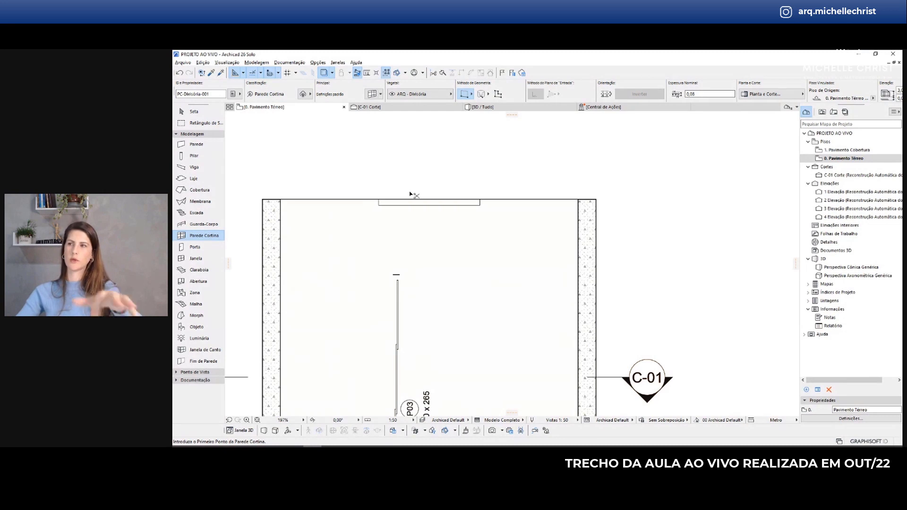
- In the curtain wall default settings, set the height to 3,50 and place the boundary frames as Dentro da Moldura
{"action": "key", "text": "ctrl+t"}
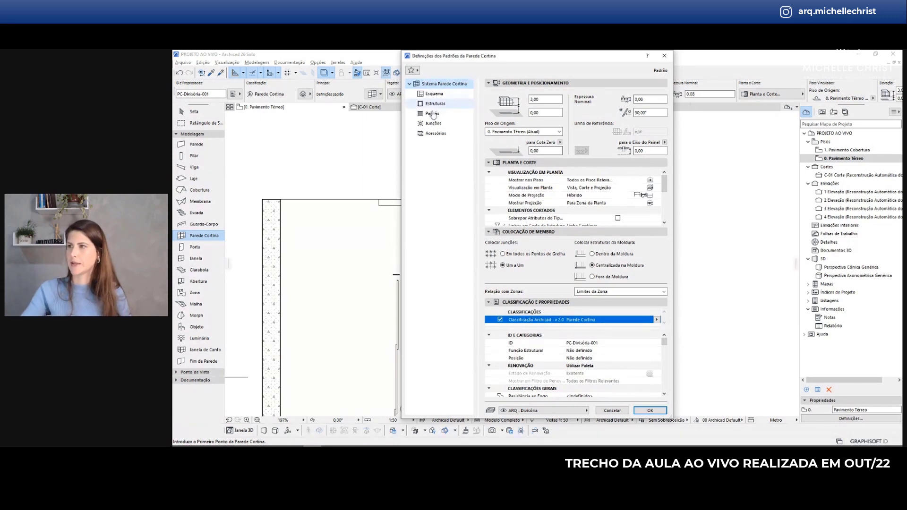
{"action": "double_click", "coordinate": [533, 98]}
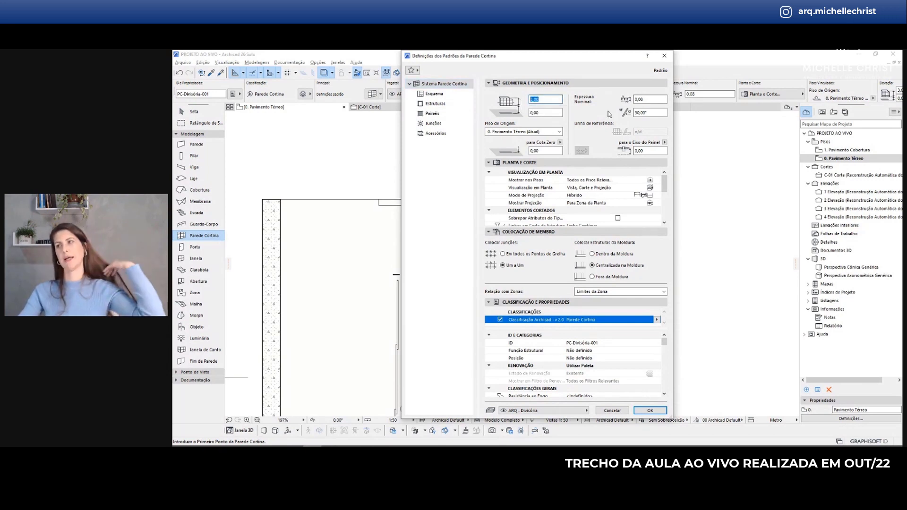
{"action": "type", "text": "3,50"}
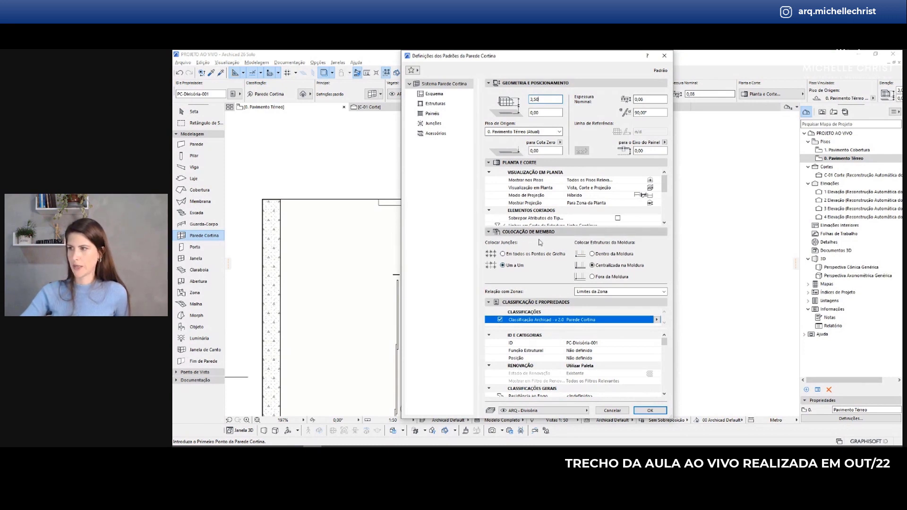
{"action": "left_click", "coordinate": [593, 256]}
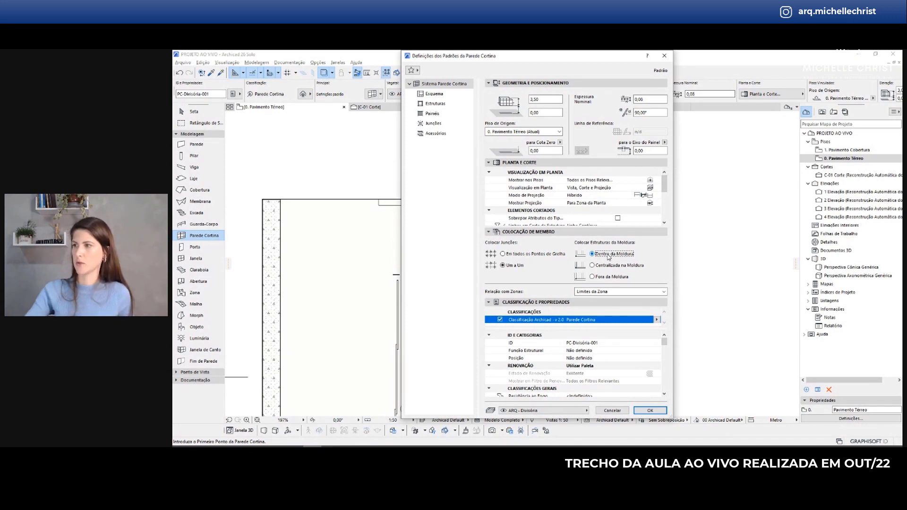
- Review the panels and frames of the curtain wall's Esquema, and clear the existing grid pattern
{"action": "left_click", "coordinate": [431, 95]}
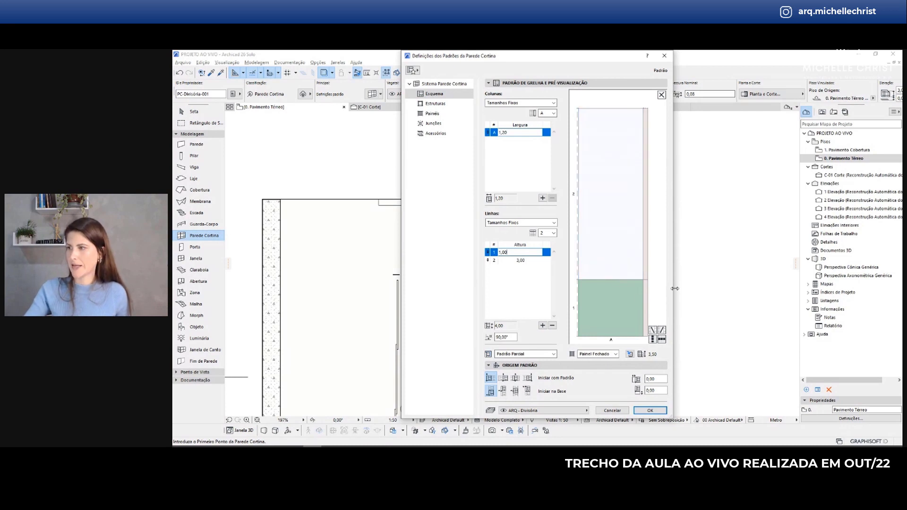
{"action": "left_click", "coordinate": [607, 234]}
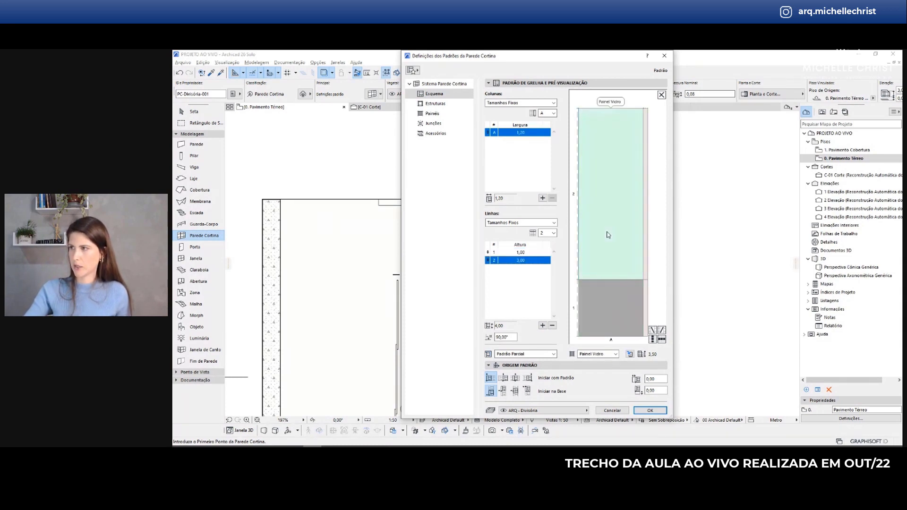
{"action": "left_click", "coordinate": [616, 310]}
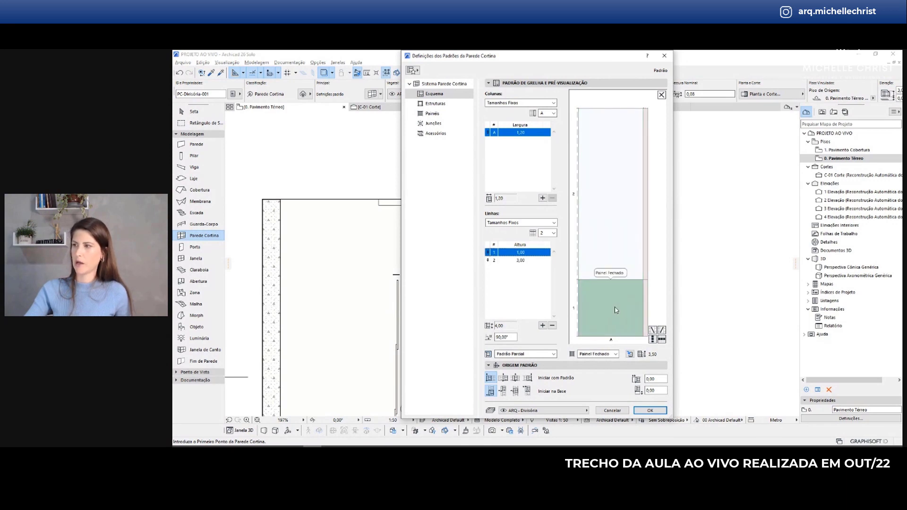
{"action": "left_click", "coordinate": [646, 257]}
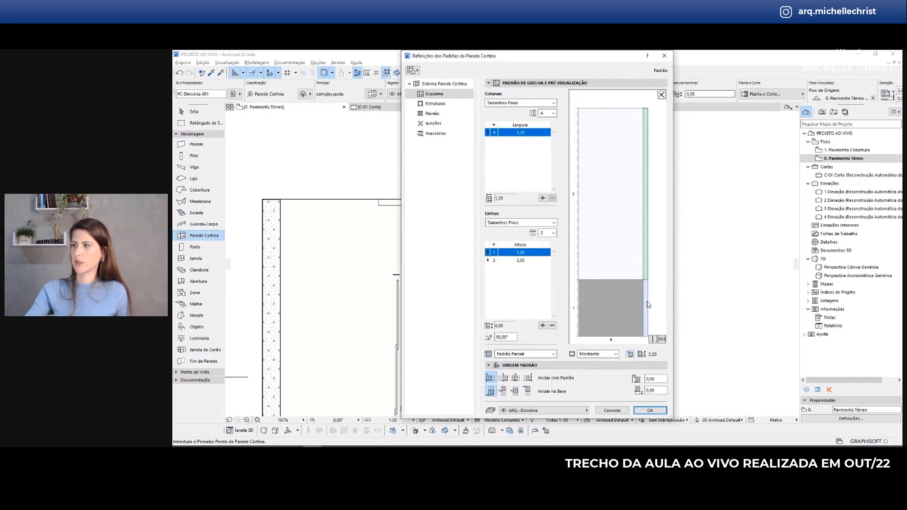
{"action": "left_click", "coordinate": [601, 109]}
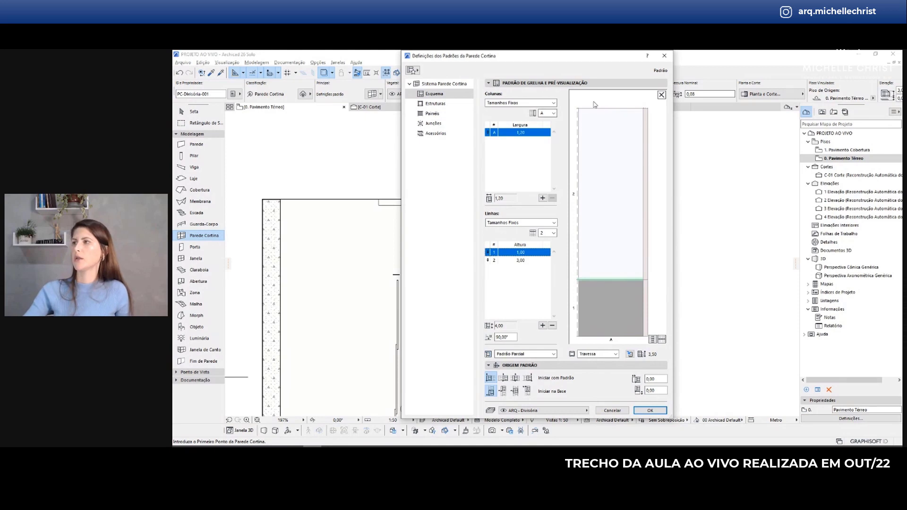
{"action": "left_click", "coordinate": [661, 95]}
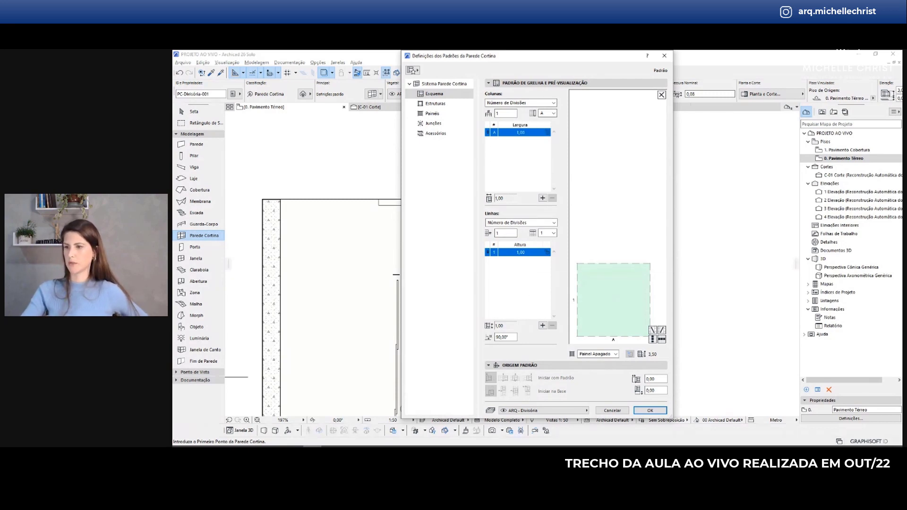
- Switch to the reference photos to examine the facade with vertical slats, and return to the Archicad curtain wall settings
{"action": "left_click", "coordinate": [422, 384]}
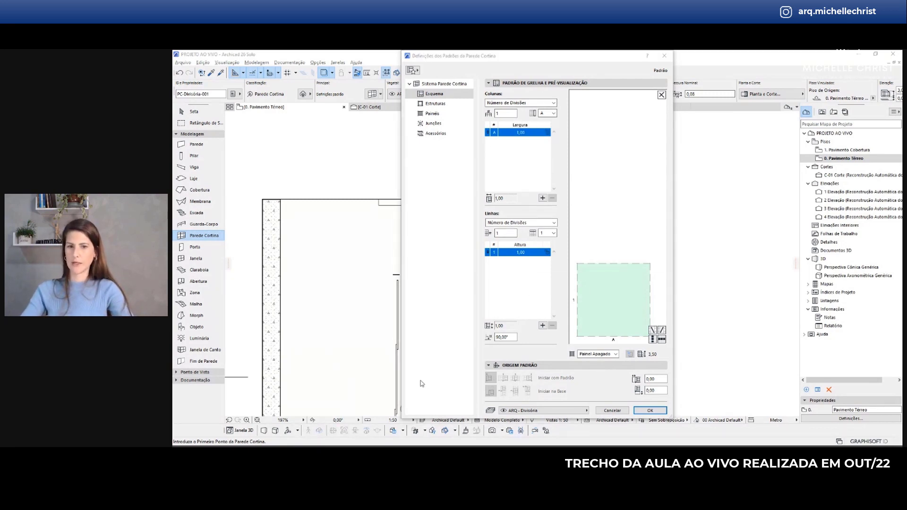
{"action": "key", "text": "alt+Tab"}
{"action": "key", "text": "Right"}
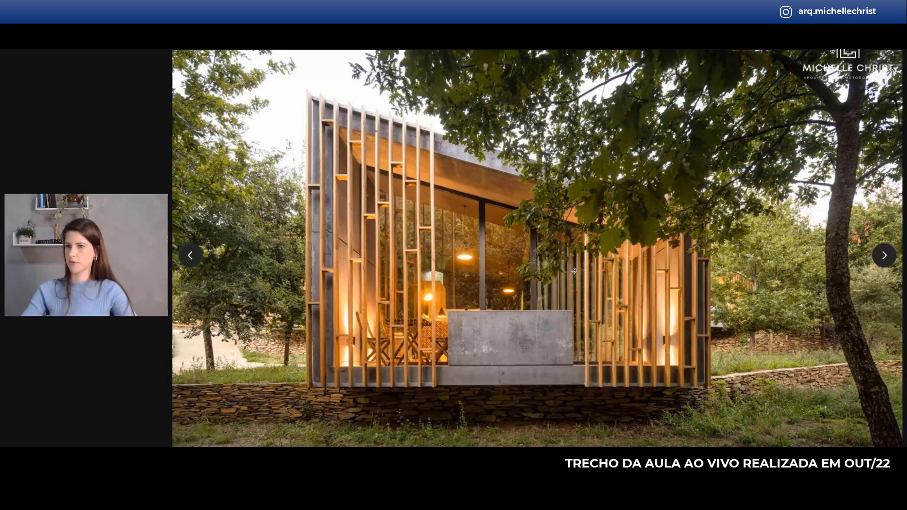
{"action": "key", "text": "alt+Tab"}
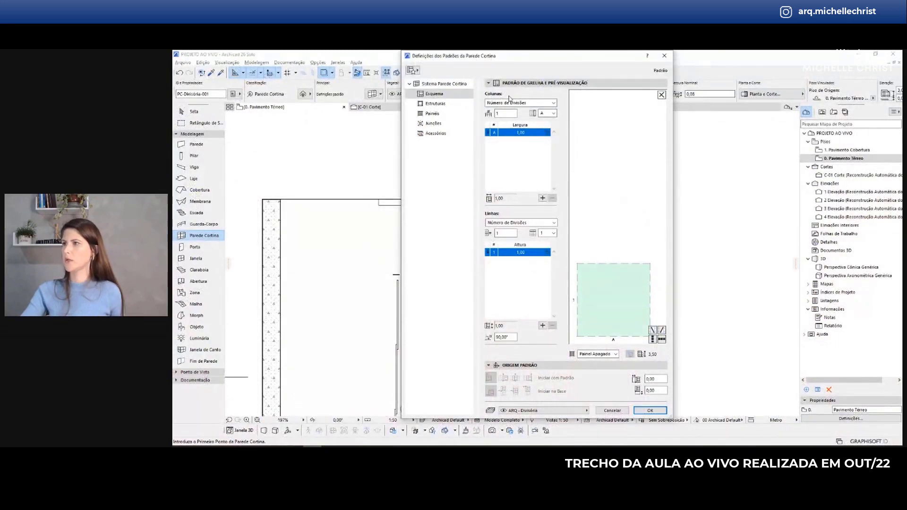
- Add two columns to the curtain wall grid pattern, making columns A, B and C
{"action": "left_click", "coordinate": [542, 198]}
{"action": "left_click", "coordinate": [543, 199]}
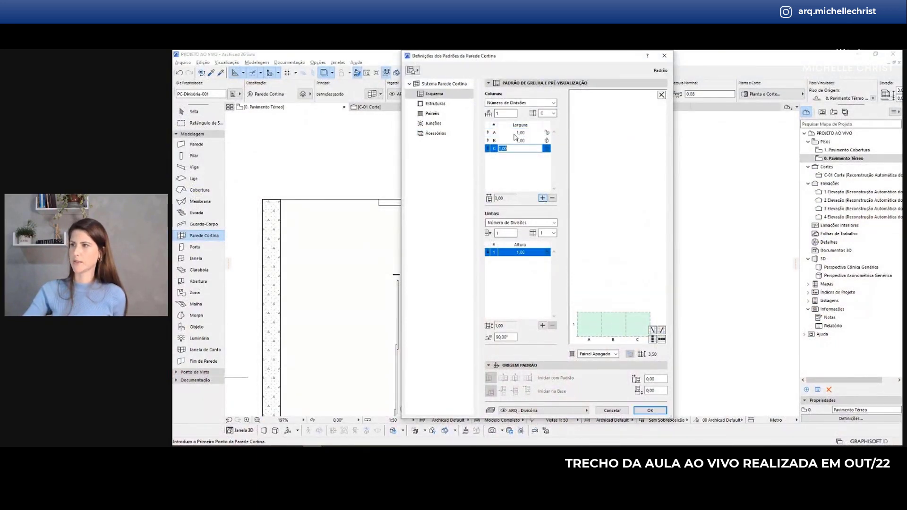
{"action": "left_click", "coordinate": [508, 140]}
{"action": "left_click", "coordinate": [512, 148]}
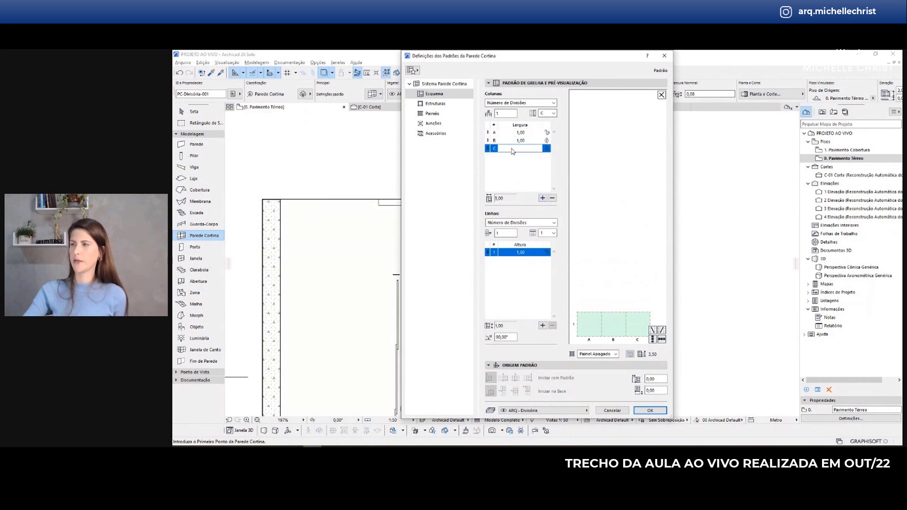
{"action": "left_click", "coordinate": [521, 148]}
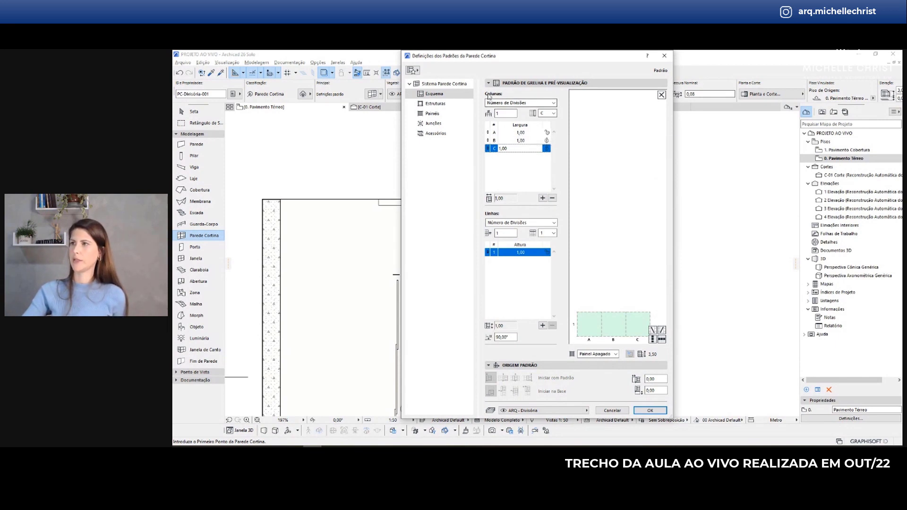
- Set the grid columns to Tamanhos Fixos and give columns A and C a width of 2,00
{"action": "left_click", "coordinate": [504, 103]}
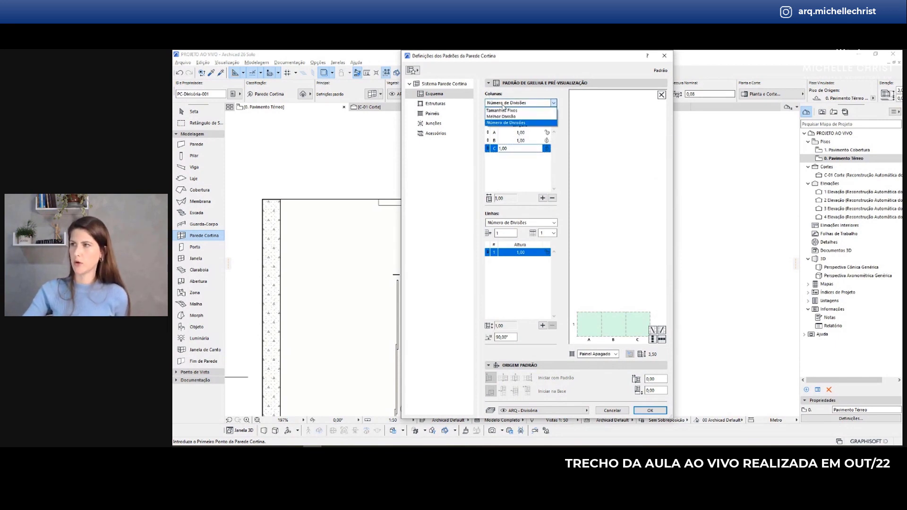
{"action": "left_click", "coordinate": [501, 110]}
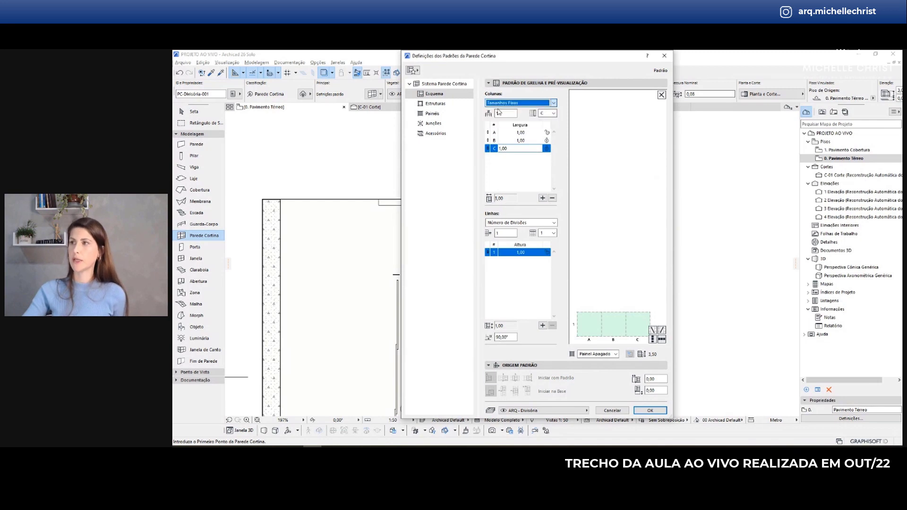
{"action": "left_click", "coordinate": [520, 132]}
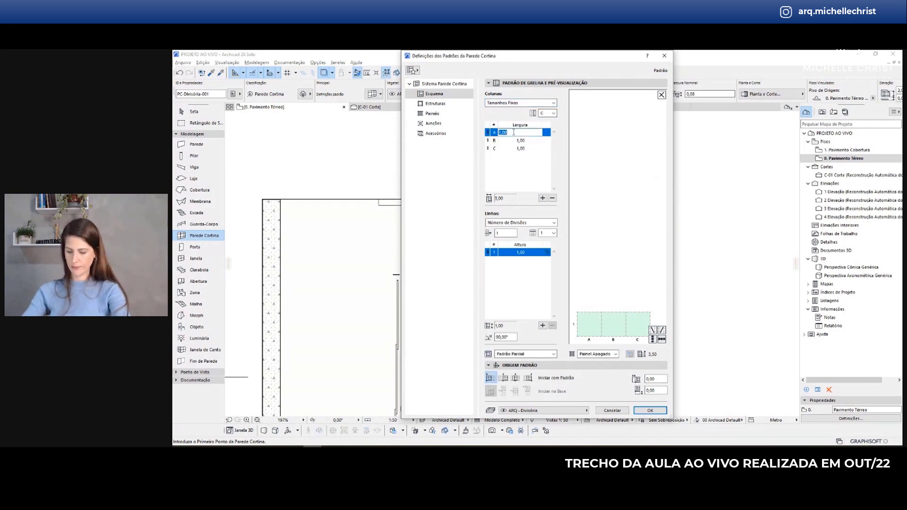
{"action": "type", "text": "2"}
{"action": "left_click", "coordinate": [518, 141]}
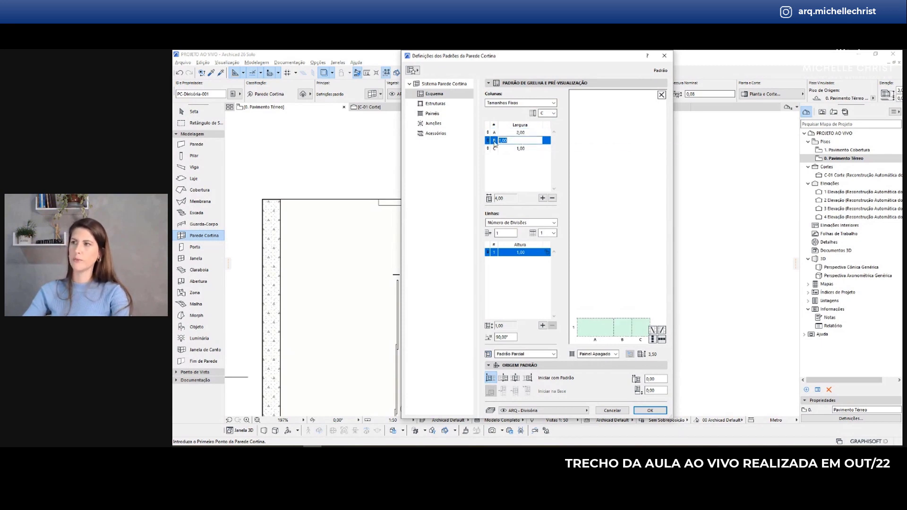
{"action": "left_click", "coordinate": [520, 149]}
{"action": "type", "text": "2"}
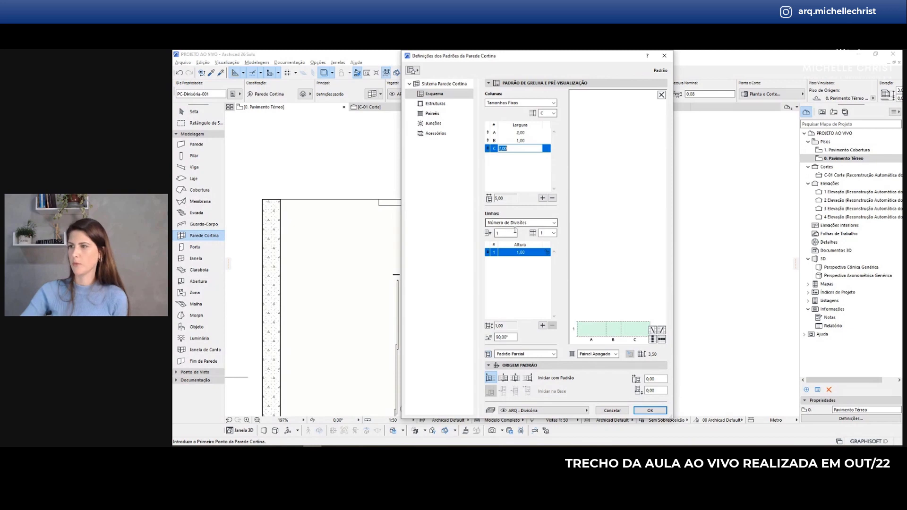
- Set the grid rows to Tamanhos Fixos and row 1's height to 3,50
{"action": "left_click", "coordinate": [497, 233]}
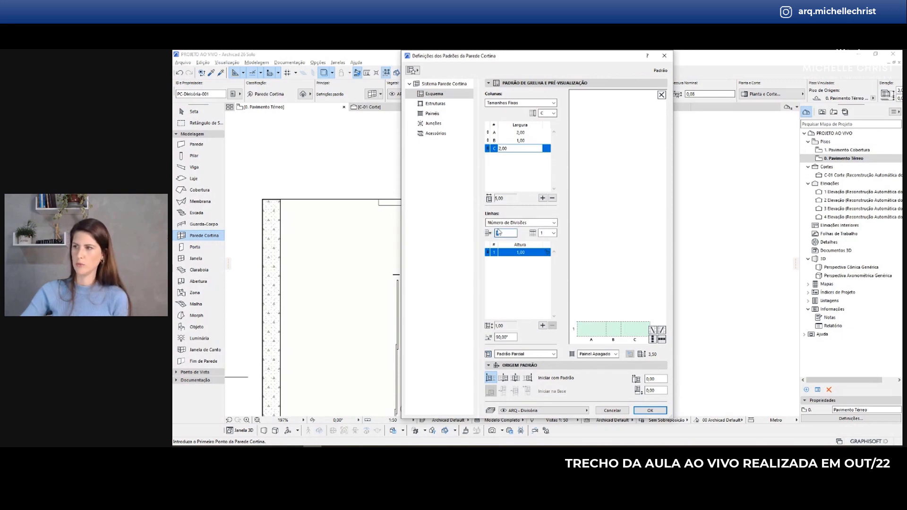
{"action": "left_click", "coordinate": [519, 222]}
{"action": "left_click", "coordinate": [506, 231]}
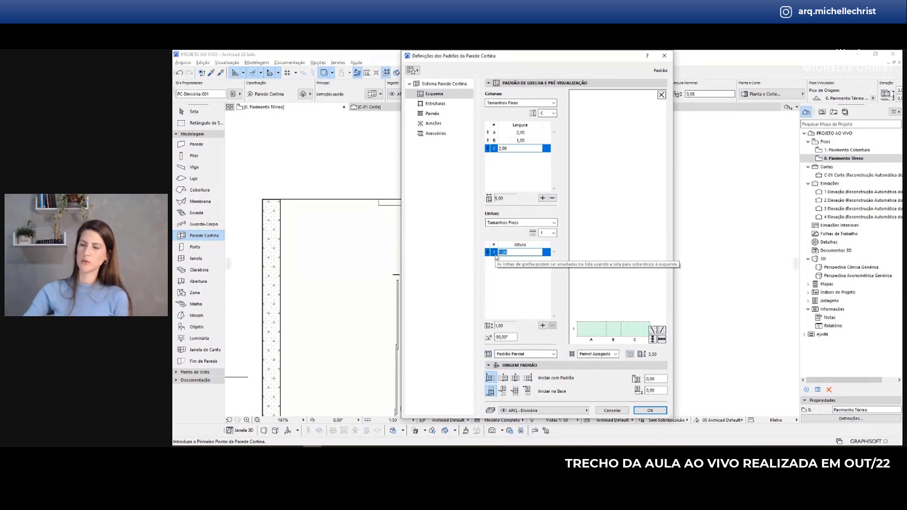
{"action": "type", "text": "3"}
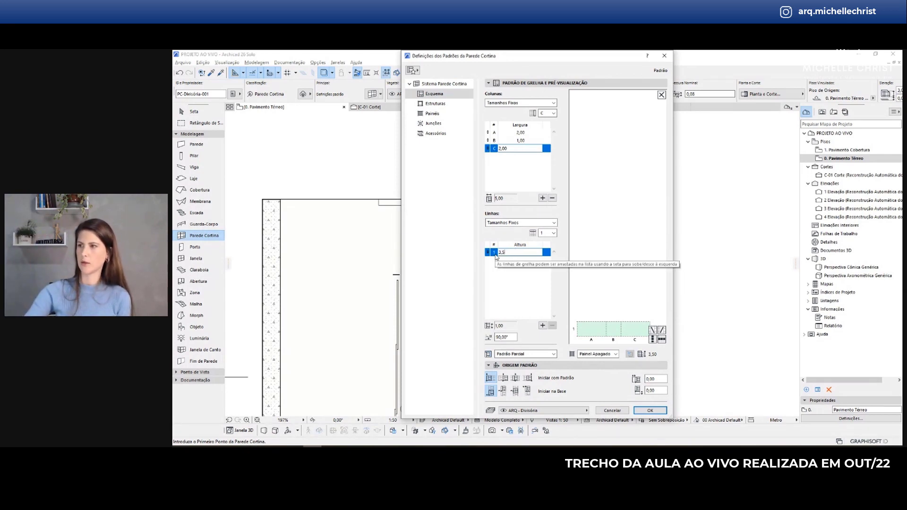
{"action": "type", "text": ",5"}
{"action": "key", "text": "Return"}
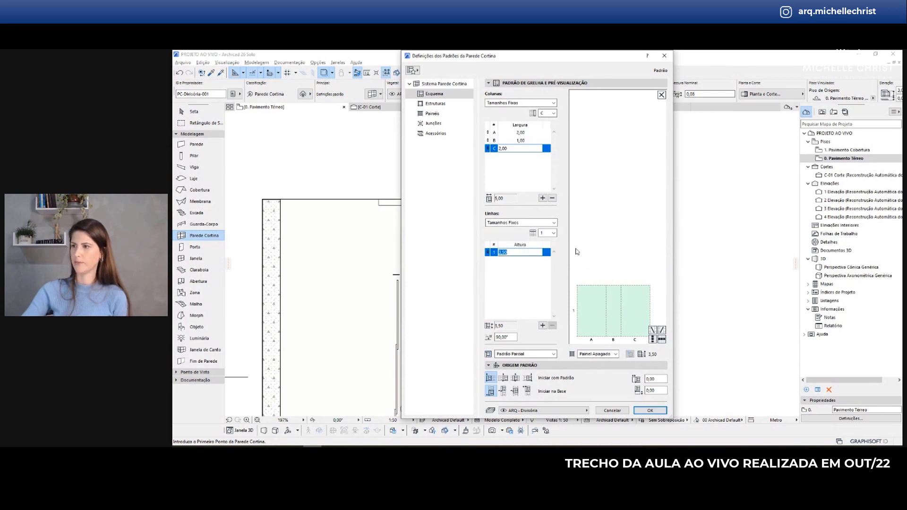
- Assign the Moldura frame type to both vertical grid lines separating columns A, B and C
{"action": "left_click", "coordinate": [593, 247]}
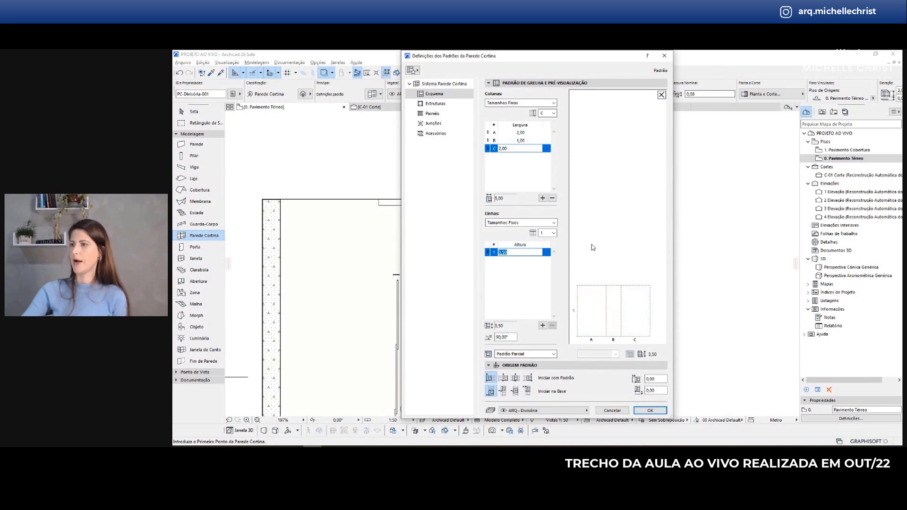
{"action": "left_click", "coordinate": [609, 309]}
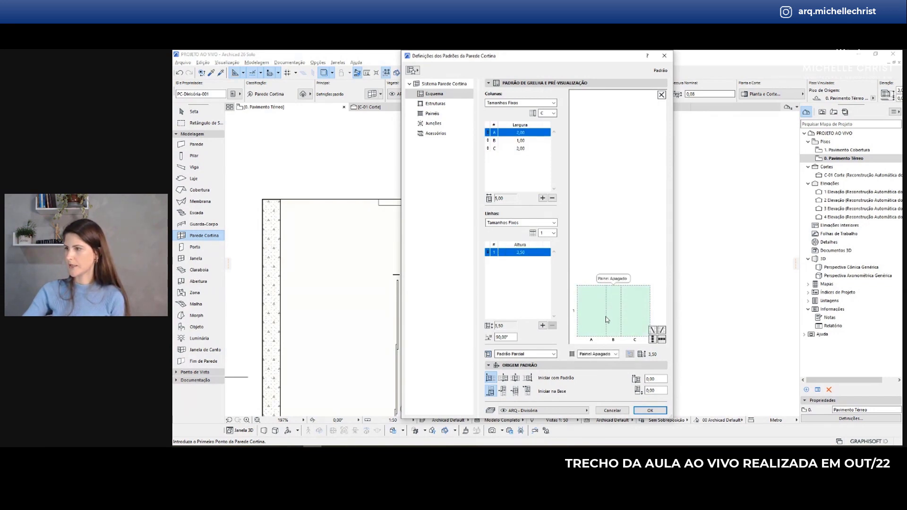
{"action": "left_click", "coordinate": [606, 317]}
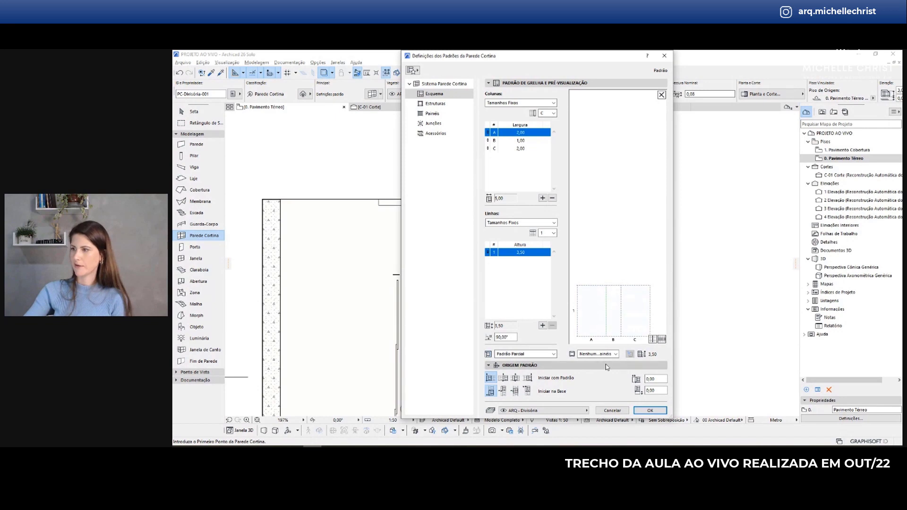
{"action": "left_click", "coordinate": [589, 355]}
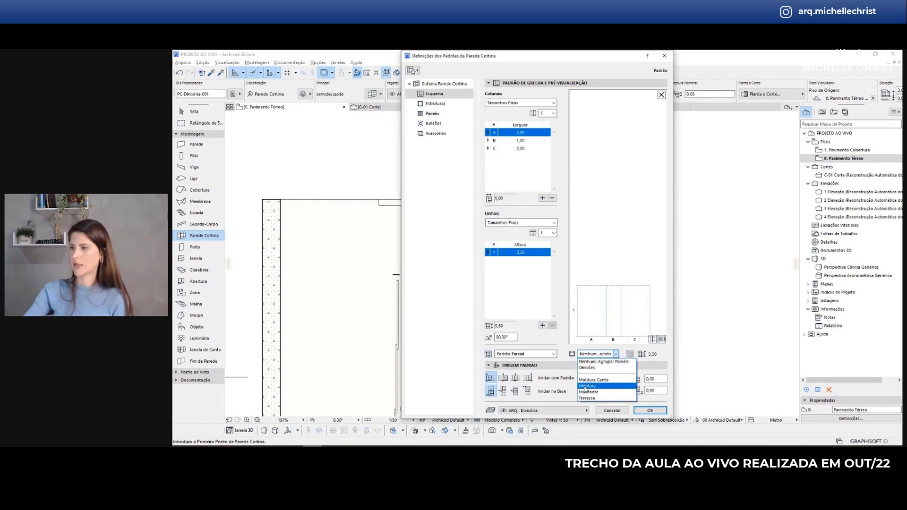
{"action": "left_click", "coordinate": [596, 387]}
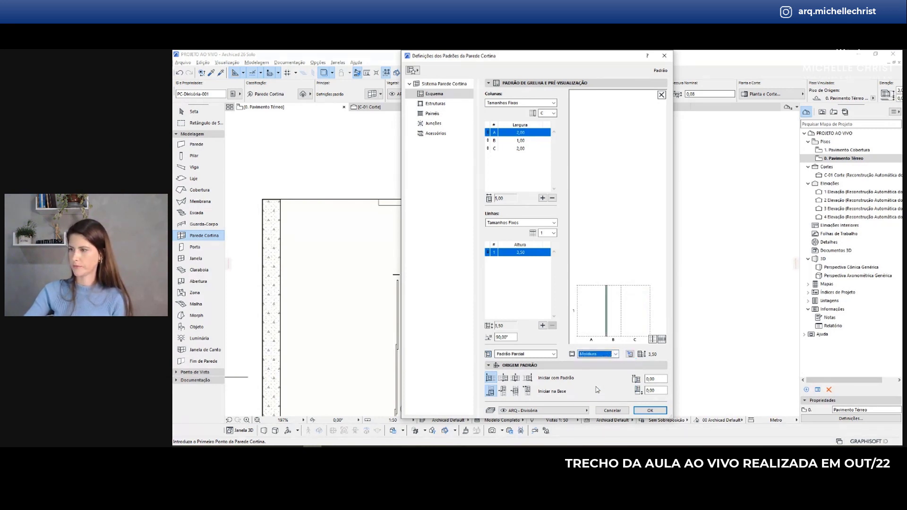
{"action": "left_click", "coordinate": [622, 298]}
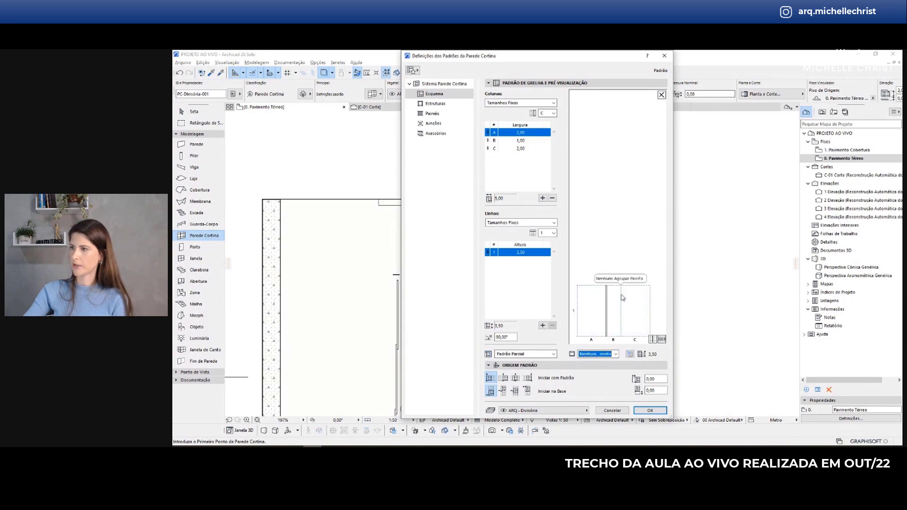
{"action": "left_click", "coordinate": [598, 354]}
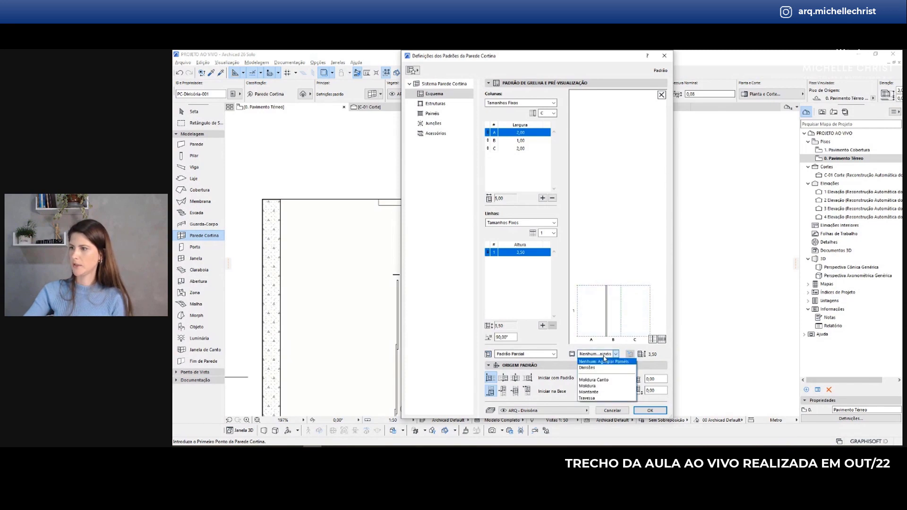
{"action": "left_click", "coordinate": [588, 386]}
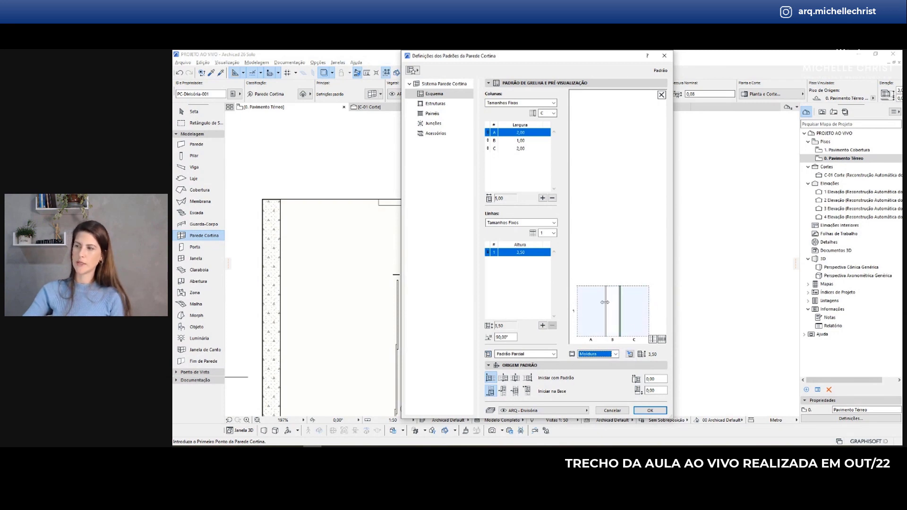
- Assign the Painel Fechado panel type to the grid cells in columns A and C
{"action": "left_click", "coordinate": [605, 288]}
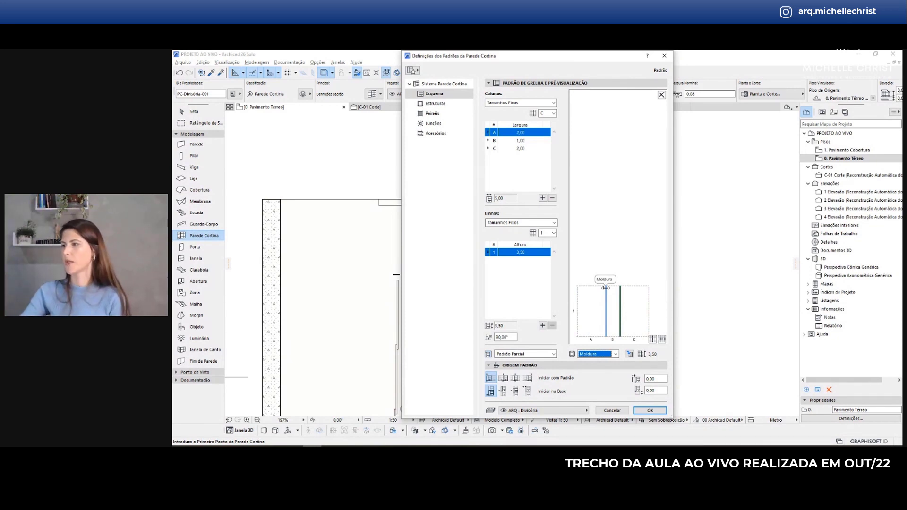
{"action": "left_click", "coordinate": [610, 303]}
{"action": "left_click", "coordinate": [596, 308]}
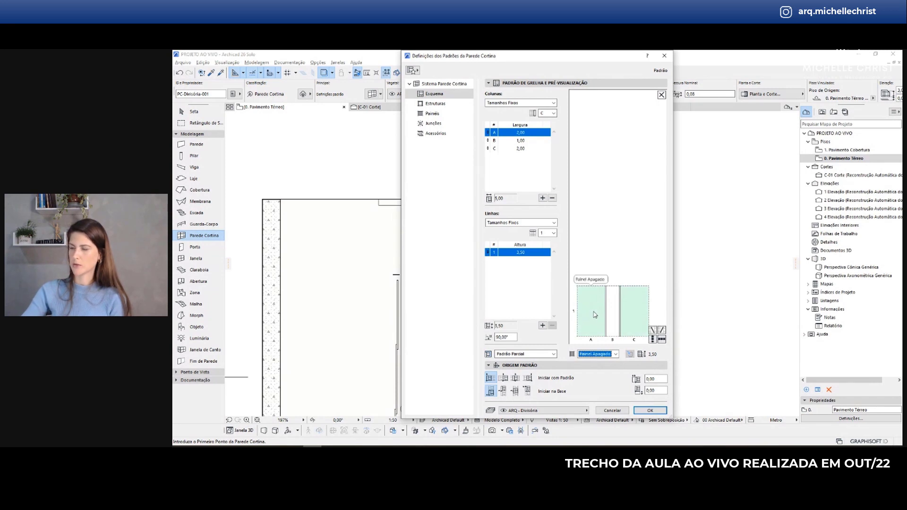
{"action": "left_click", "coordinate": [593, 354]}
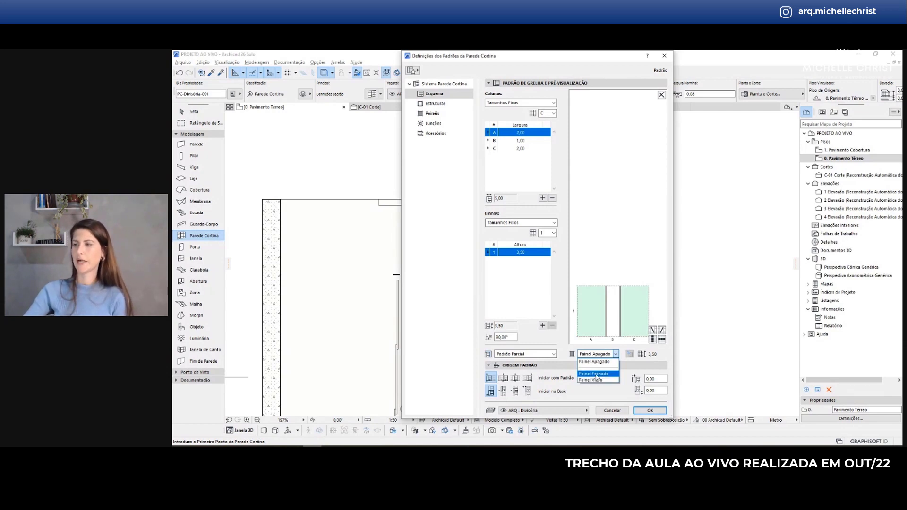
{"action": "left_click", "coordinate": [597, 374]}
- Assign the Painel Vidro panel type to the grid cell in column B
{"action": "left_click", "coordinate": [613, 310]}
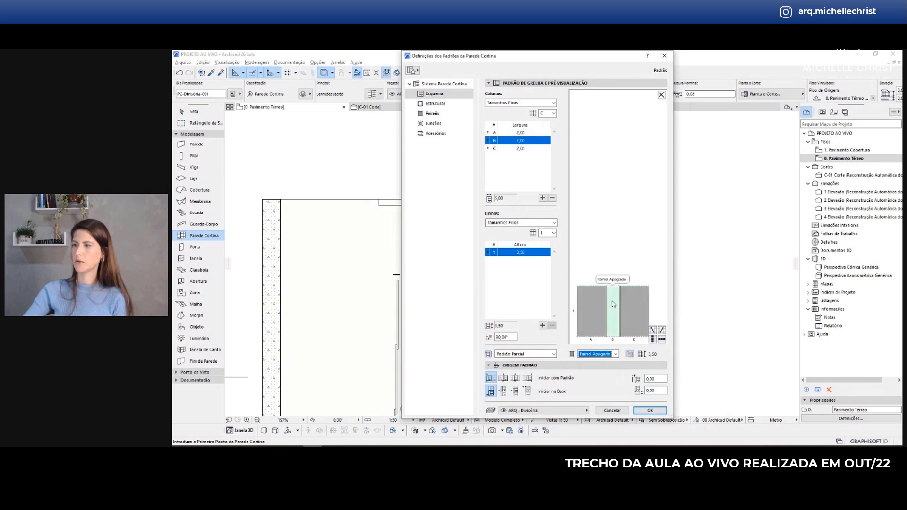
{"action": "left_click", "coordinate": [615, 355]}
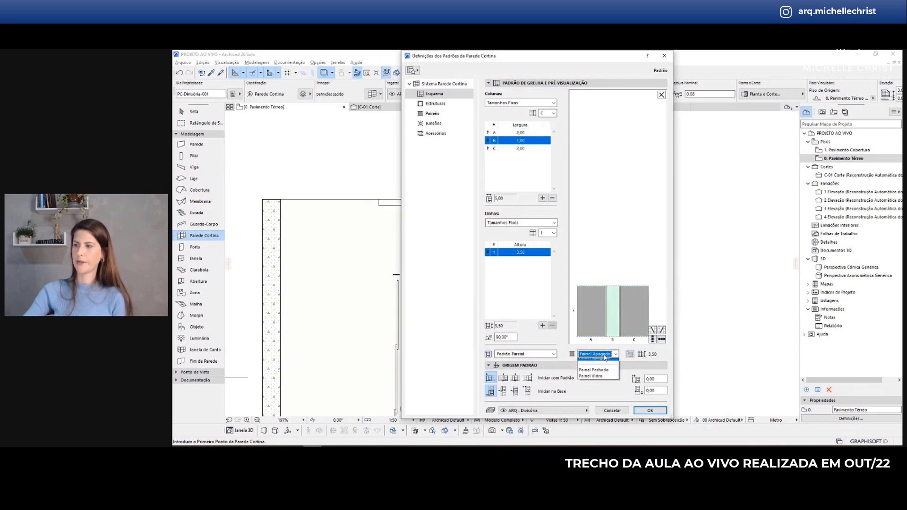
{"action": "left_click", "coordinate": [597, 382]}
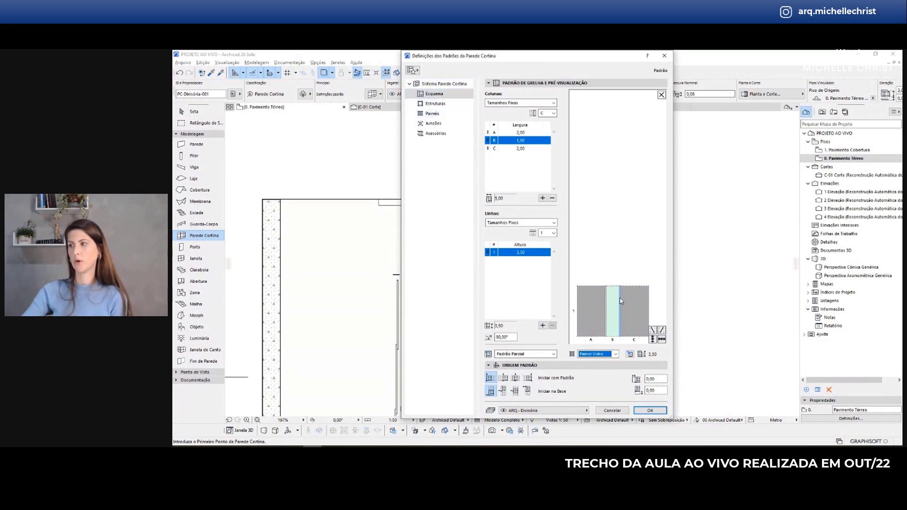
- Select the Moldura frame class and examine its profile type and geometry dimensions
{"action": "left_click", "coordinate": [430, 105]}
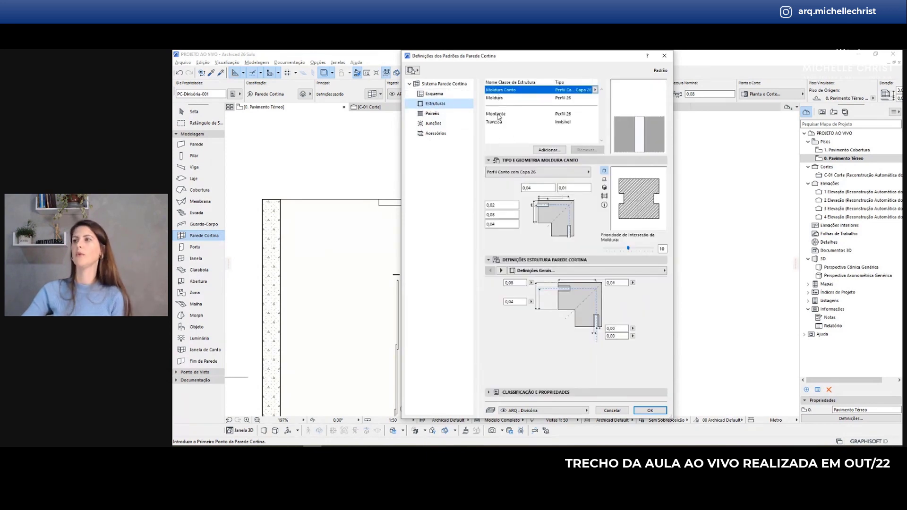
{"action": "left_click", "coordinate": [496, 98]}
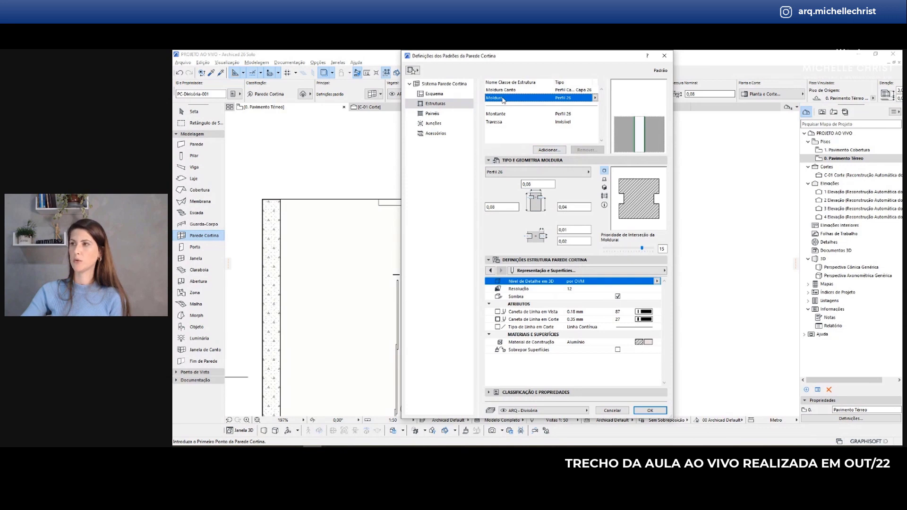
{"action": "left_click", "coordinate": [489, 160]}
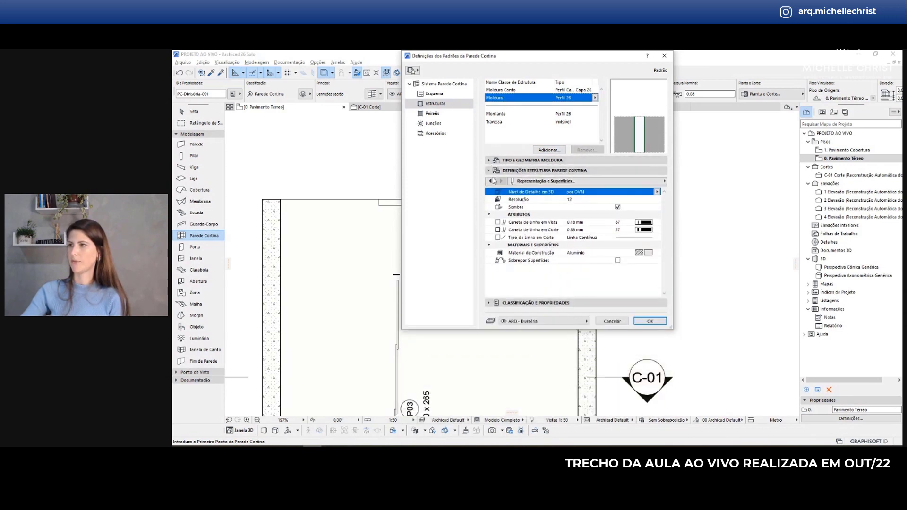
{"action": "left_click", "coordinate": [489, 171]}
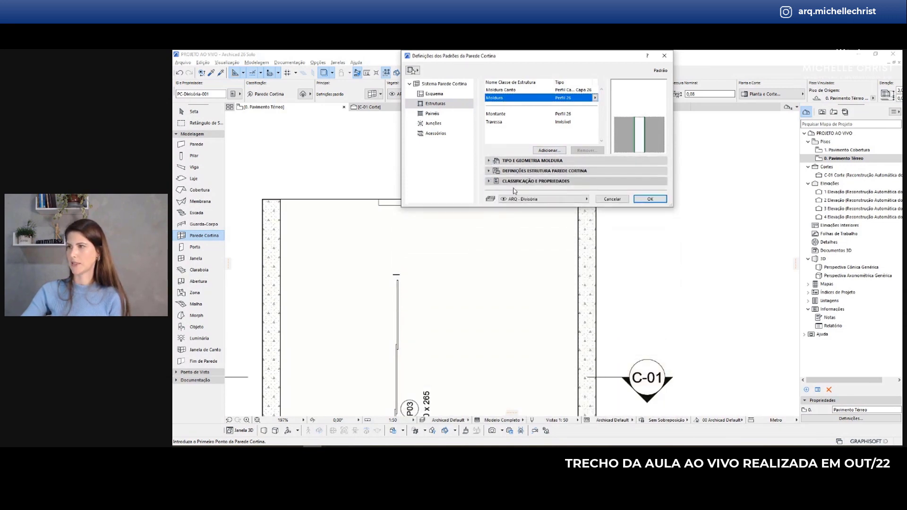
{"action": "left_click", "coordinate": [489, 160]}
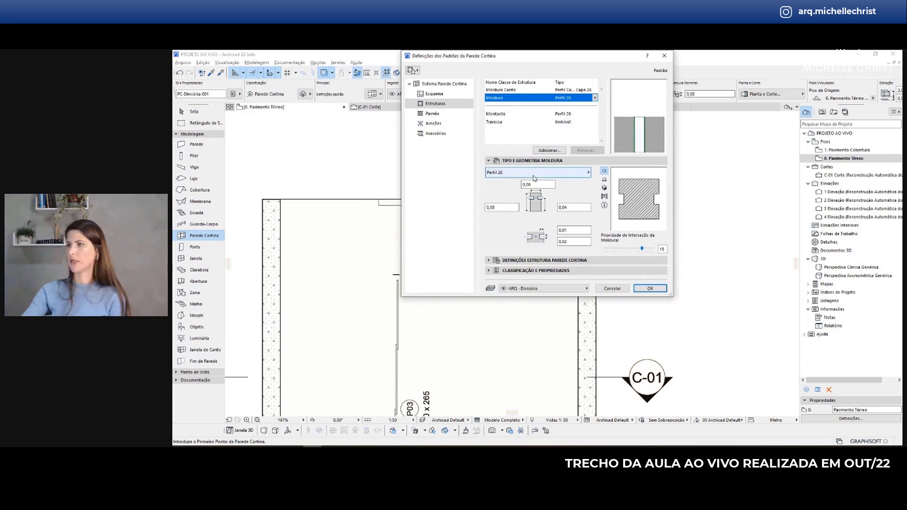
{"action": "left_click", "coordinate": [508, 207]}
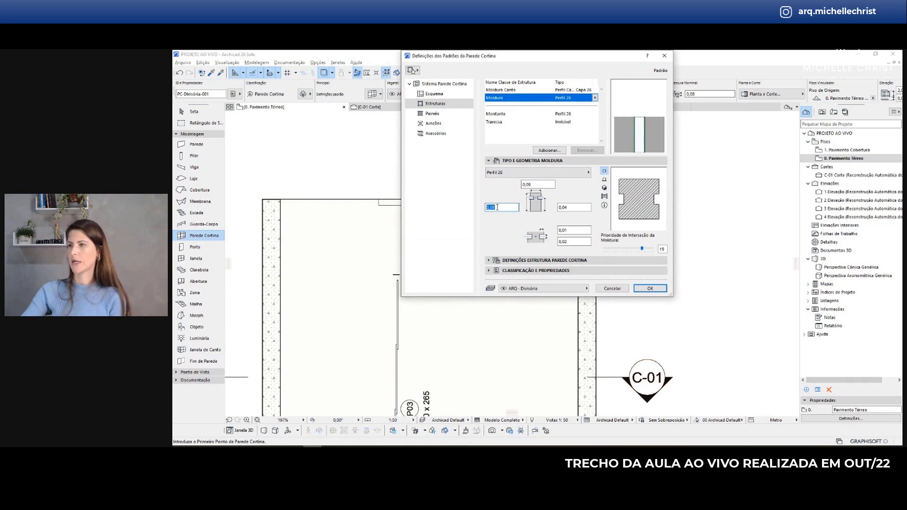
{"action": "left_click", "coordinate": [488, 161]}
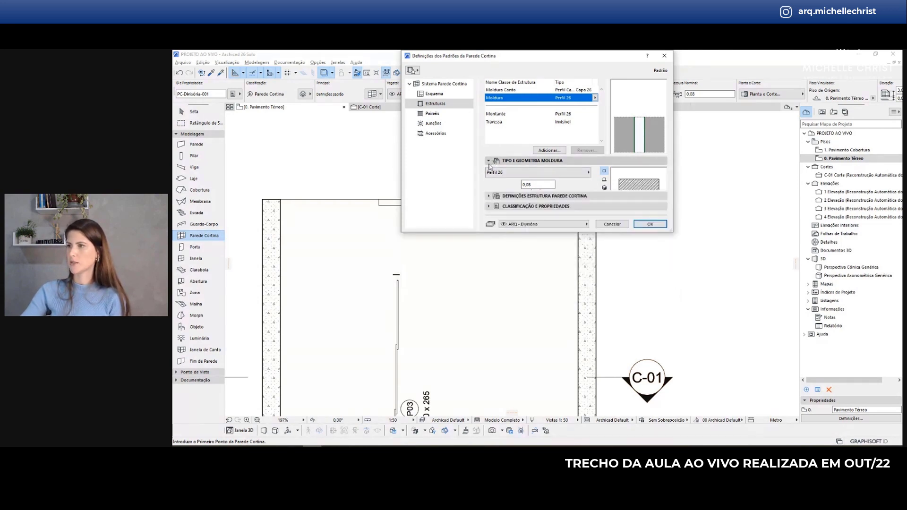
- Enable surface override for the Moldura frame in its representation and surface settings
{"action": "left_click", "coordinate": [489, 171]}
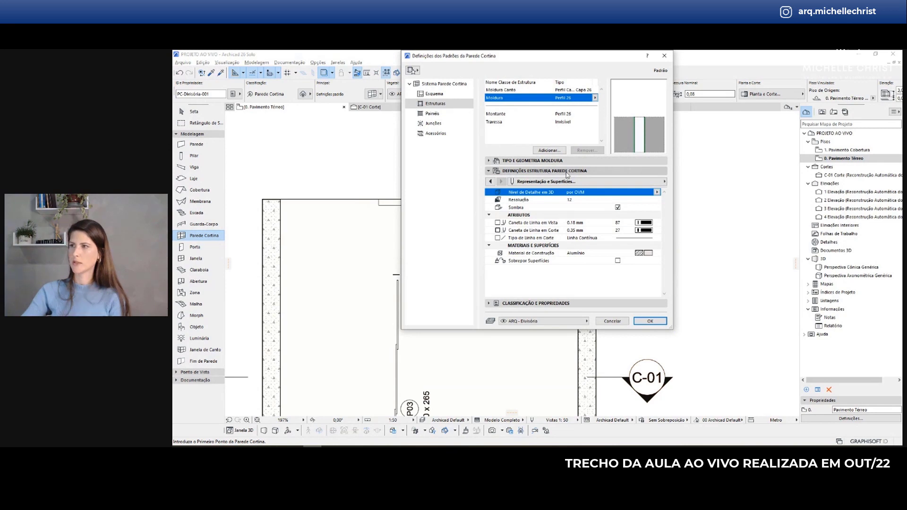
{"action": "left_click", "coordinate": [541, 182]}
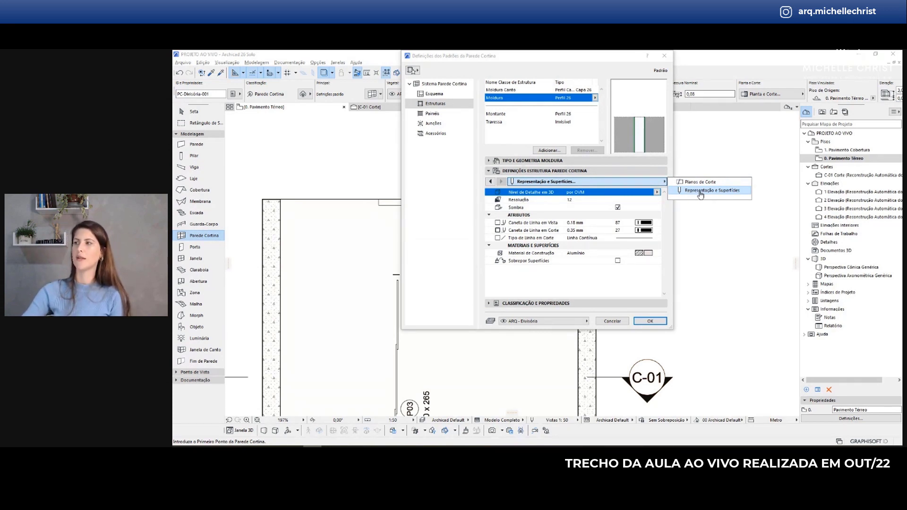
{"action": "left_click", "coordinate": [627, 268]}
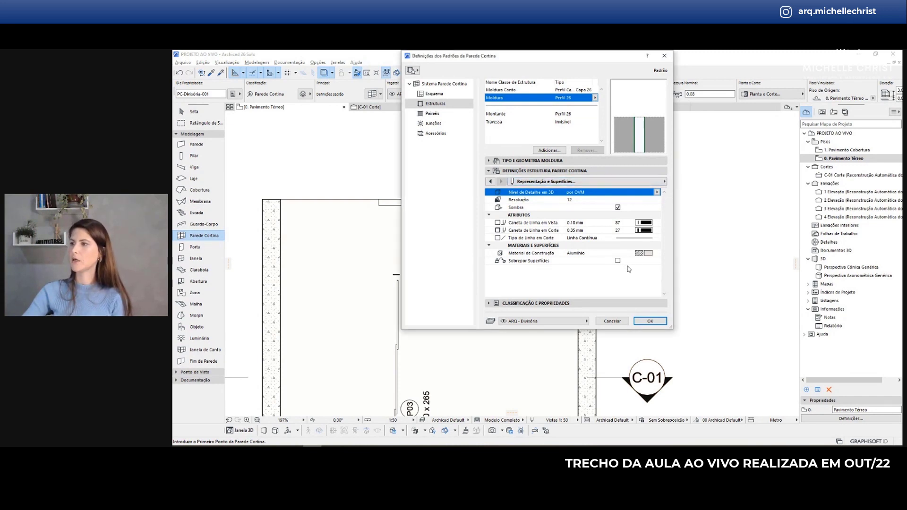
{"action": "left_click", "coordinate": [540, 246]}
{"action": "left_click", "coordinate": [530, 255]}
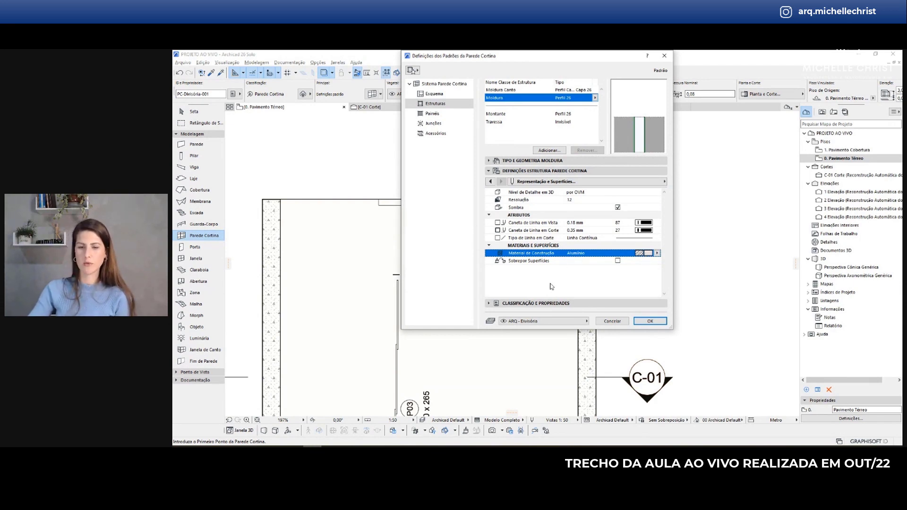
{"action": "left_click", "coordinate": [539, 264]}
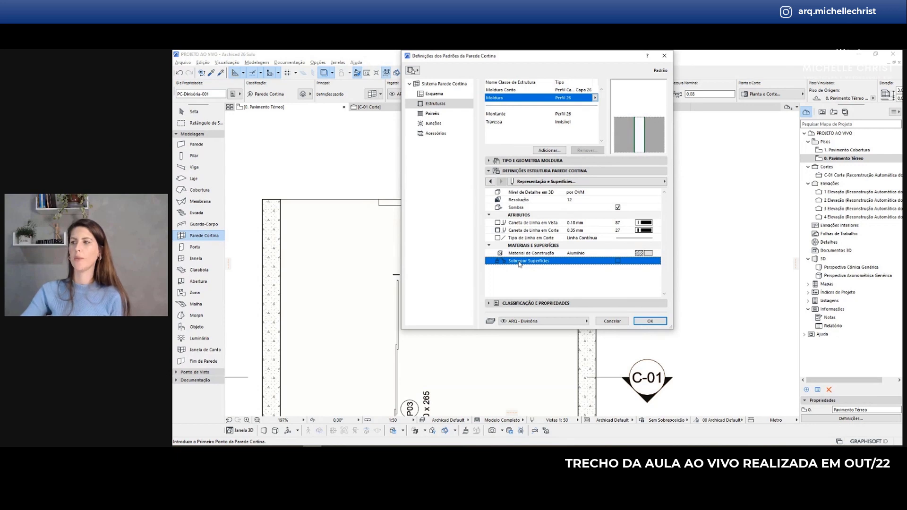
{"action": "left_click", "coordinate": [618, 261]}
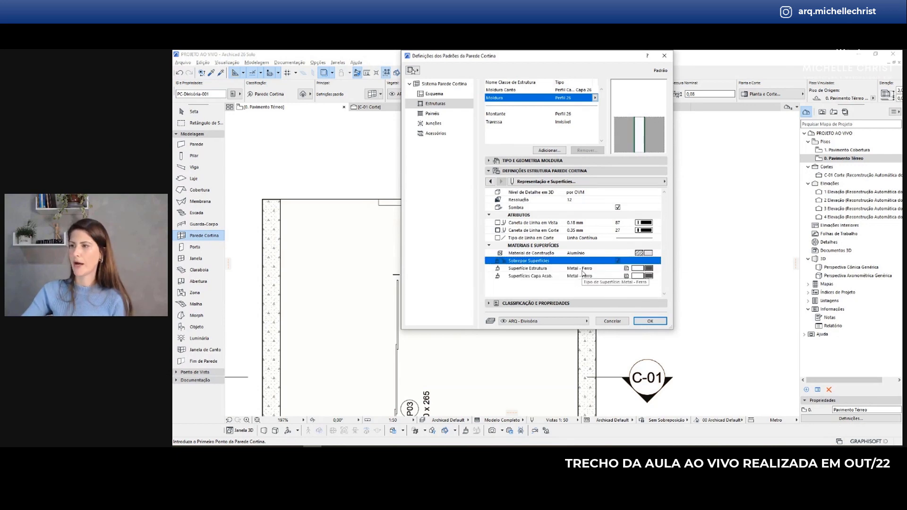
- Set both the Moldura frame's structure surface and its cap surface to Pintura - Anthracite
{"action": "left_click", "coordinate": [583, 271]}
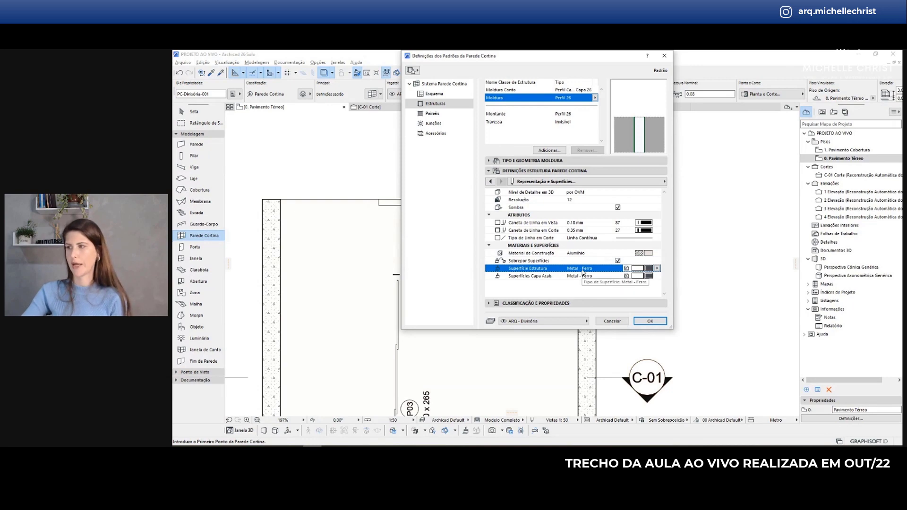
{"action": "left_click", "coordinate": [653, 270]}
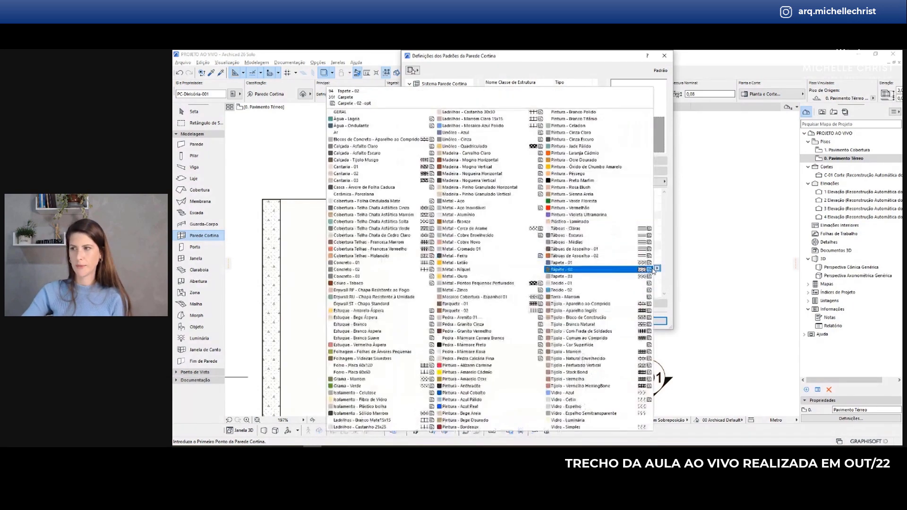
{"action": "left_click", "coordinate": [462, 389]}
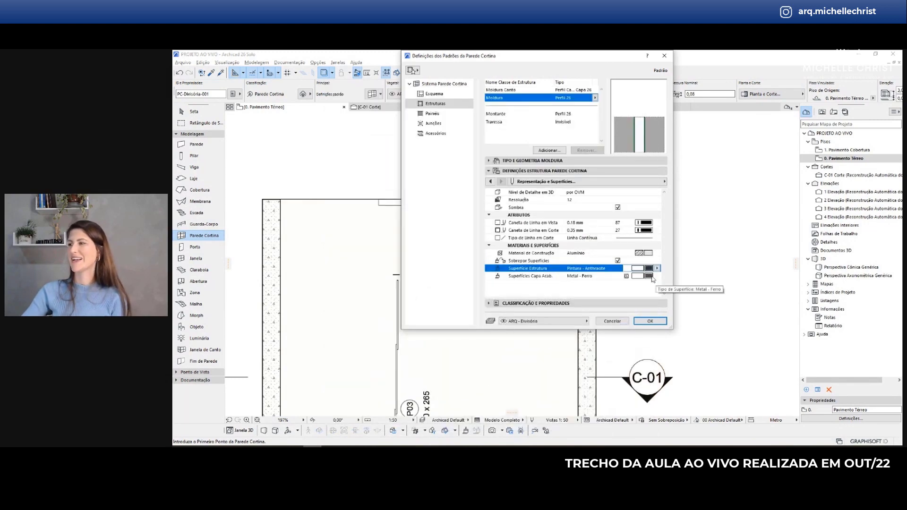
{"action": "left_click", "coordinate": [653, 278]}
{"action": "left_click", "coordinate": [654, 278]}
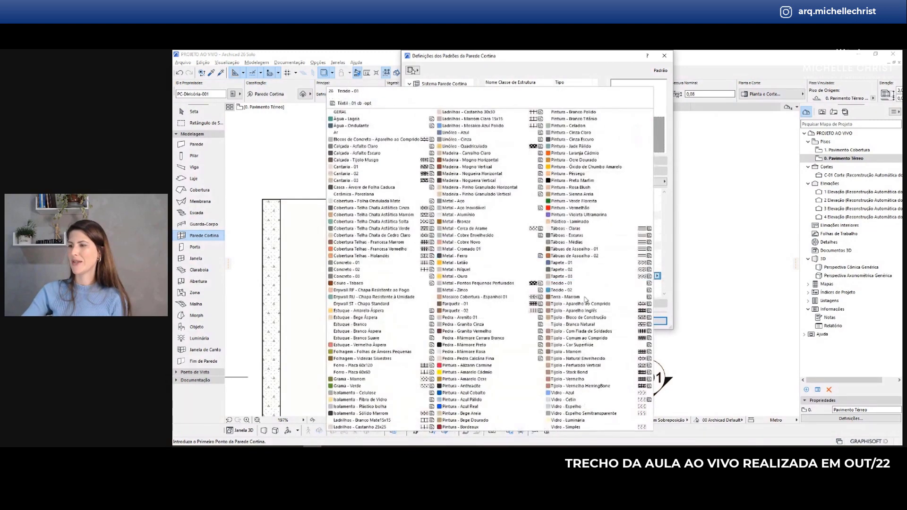
{"action": "left_click", "coordinate": [464, 389]}
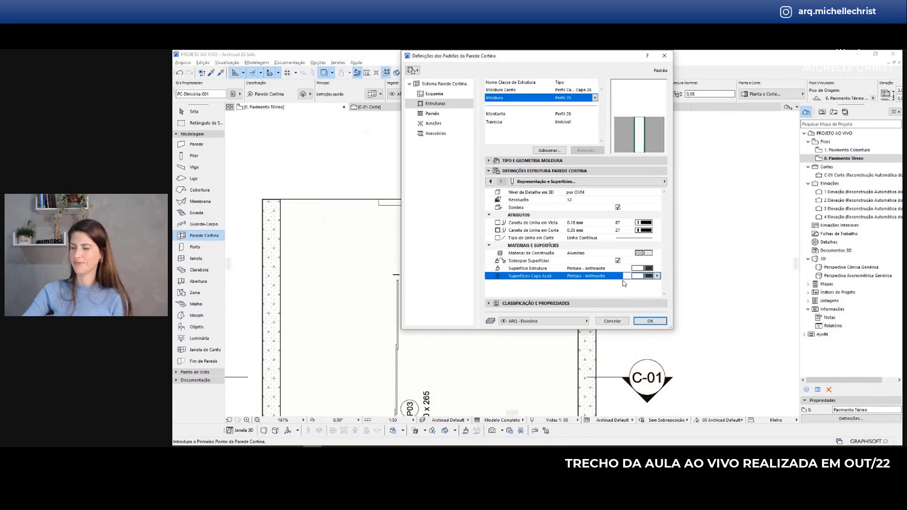
{"action": "left_click", "coordinate": [599, 268]}
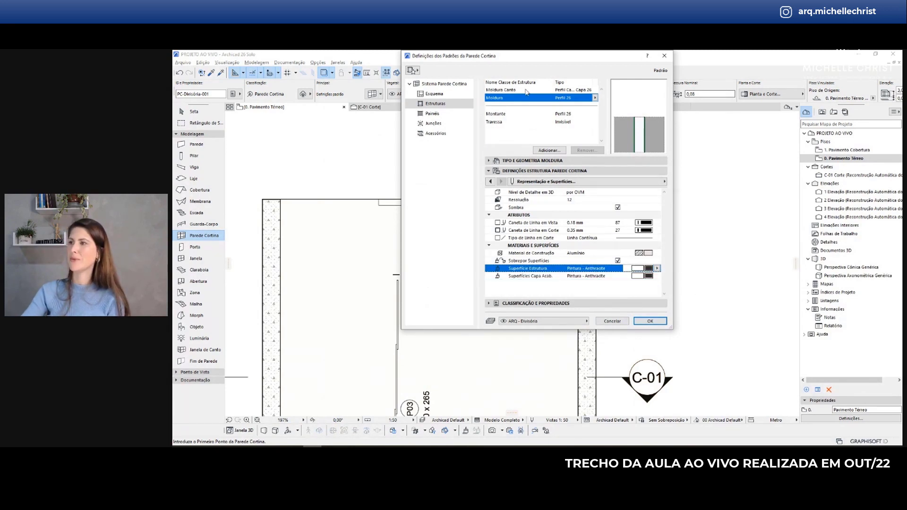
{"action": "left_click", "coordinate": [533, 276]}
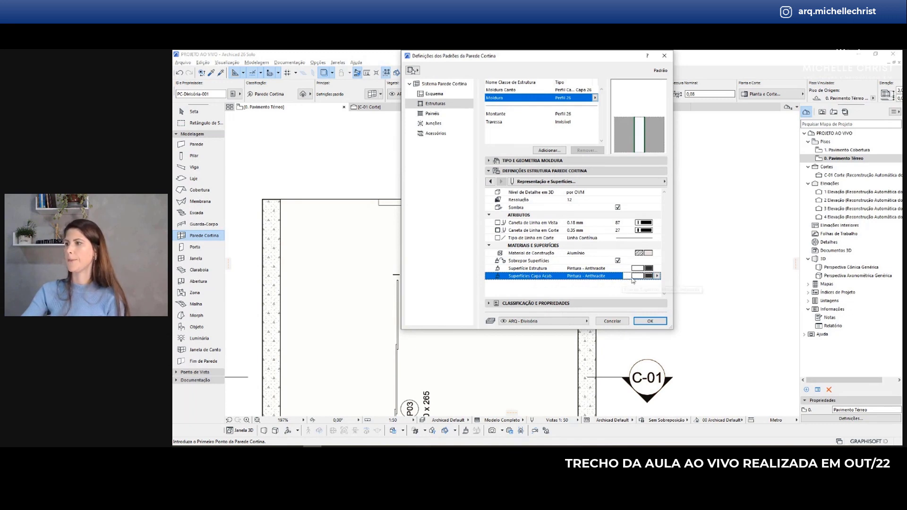
- Set the building material of the Painel Fechado panel class to Vidro
{"action": "left_click", "coordinate": [419, 115]}
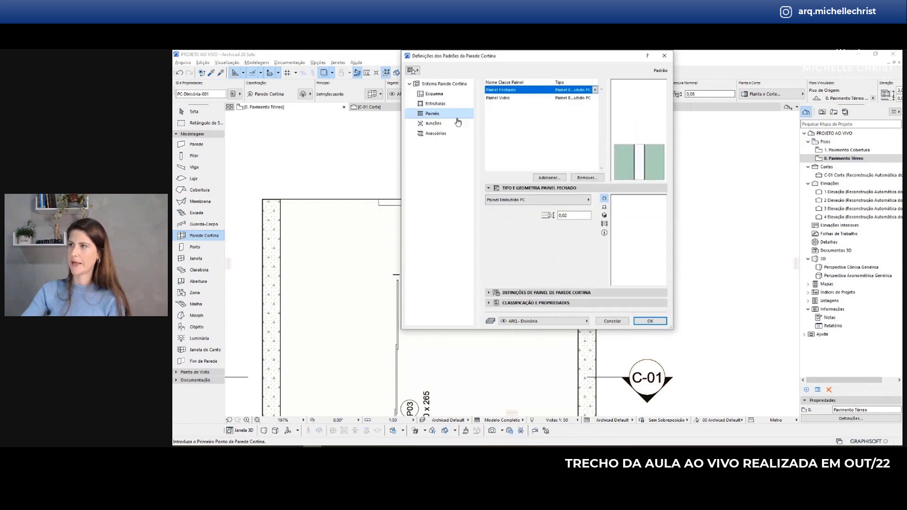
{"action": "left_click", "coordinate": [503, 98]}
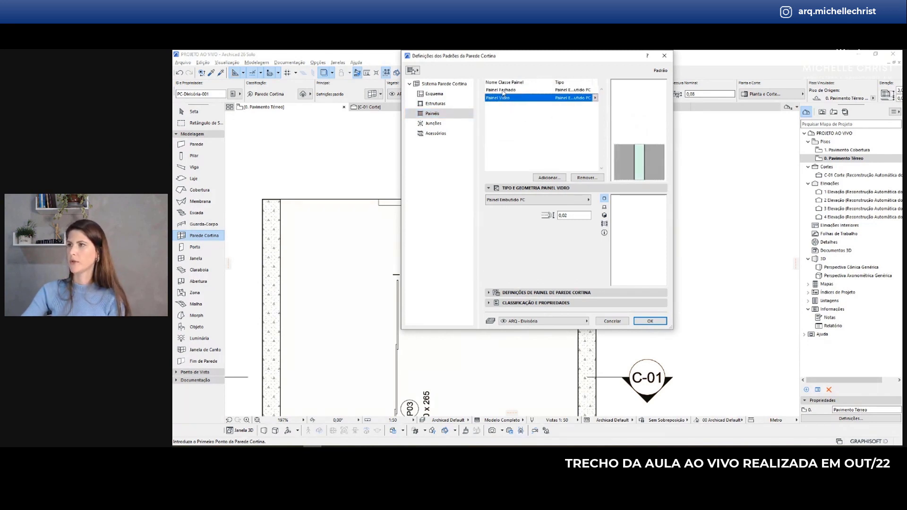
{"action": "left_click", "coordinate": [504, 90]}
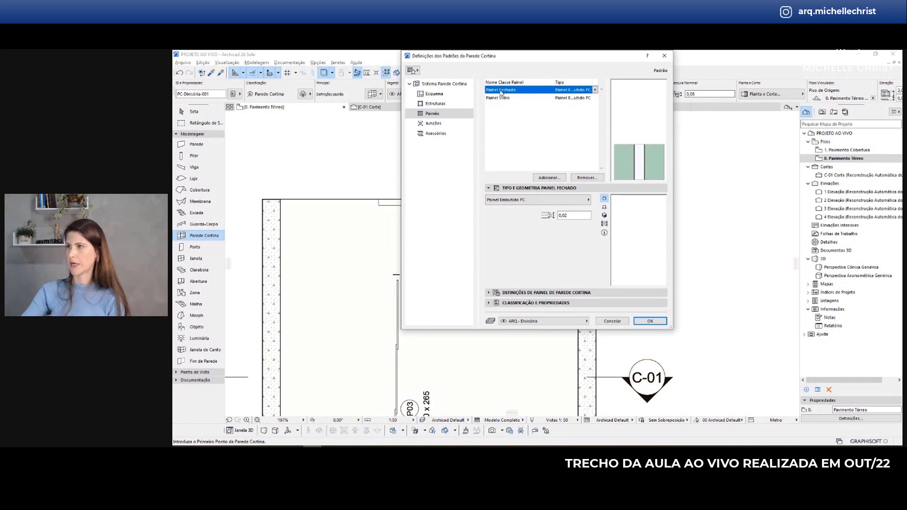
{"action": "left_click", "coordinate": [506, 293]}
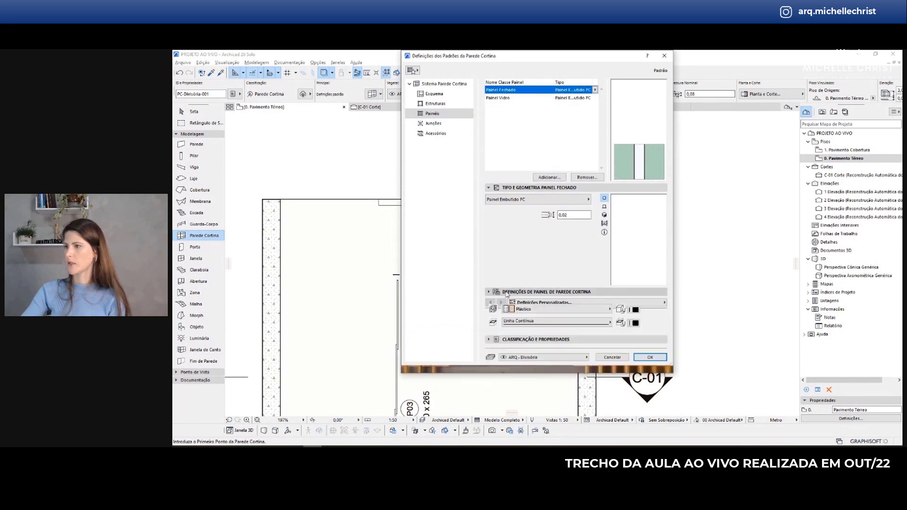
{"action": "left_click", "coordinate": [504, 187]}
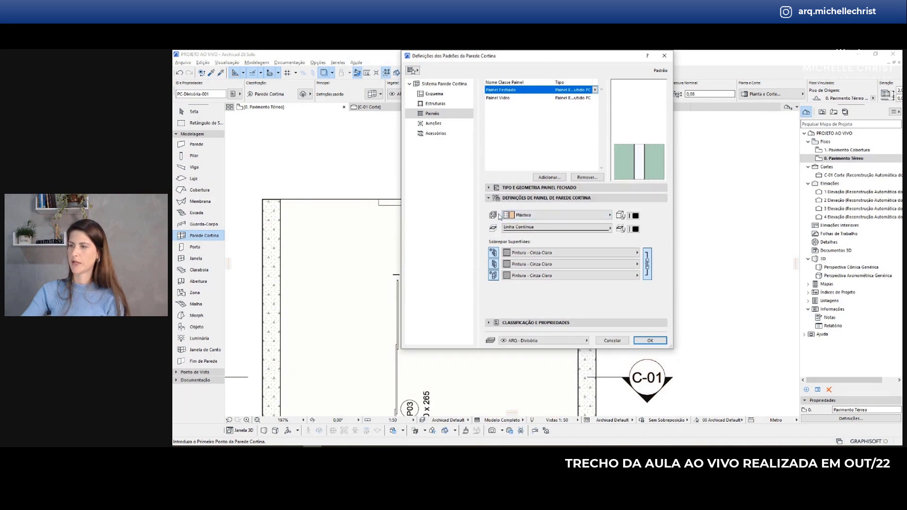
{"action": "left_click", "coordinate": [526, 218]}
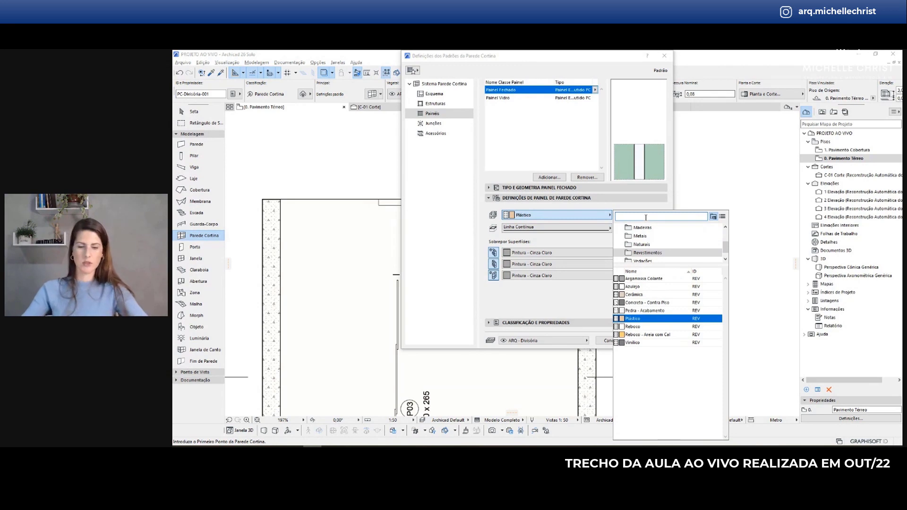
{"action": "type", "text": "vidro"}
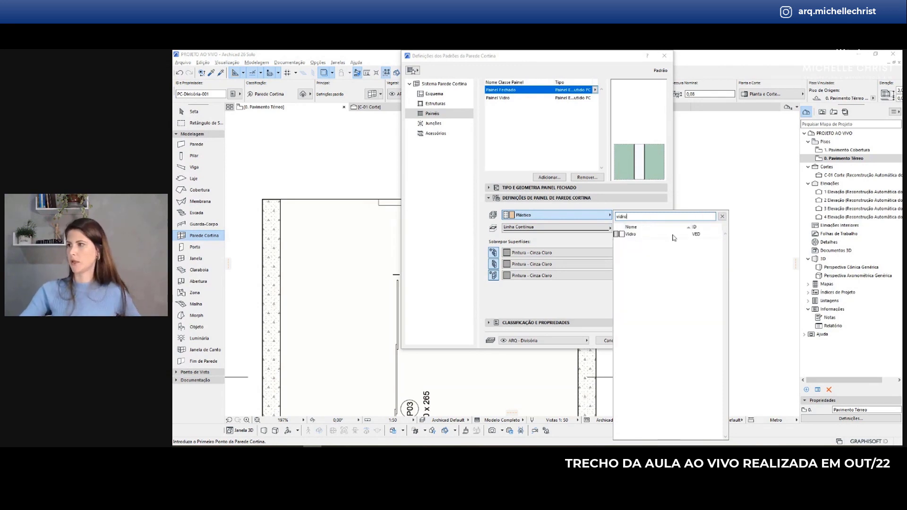
{"action": "left_click", "coordinate": [644, 239]}
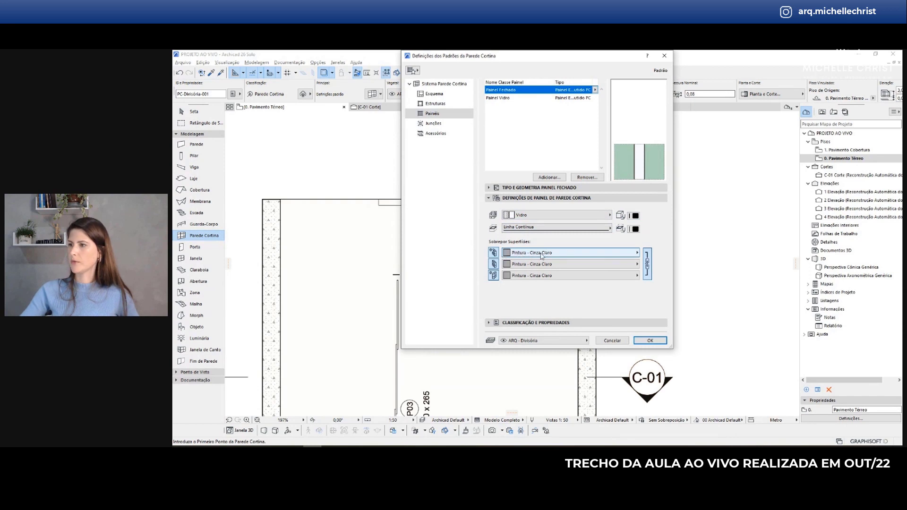
- Set the surface overrides of the Painel Fechado panel class to Vidro - Simples
{"action": "left_click", "coordinate": [520, 255]}
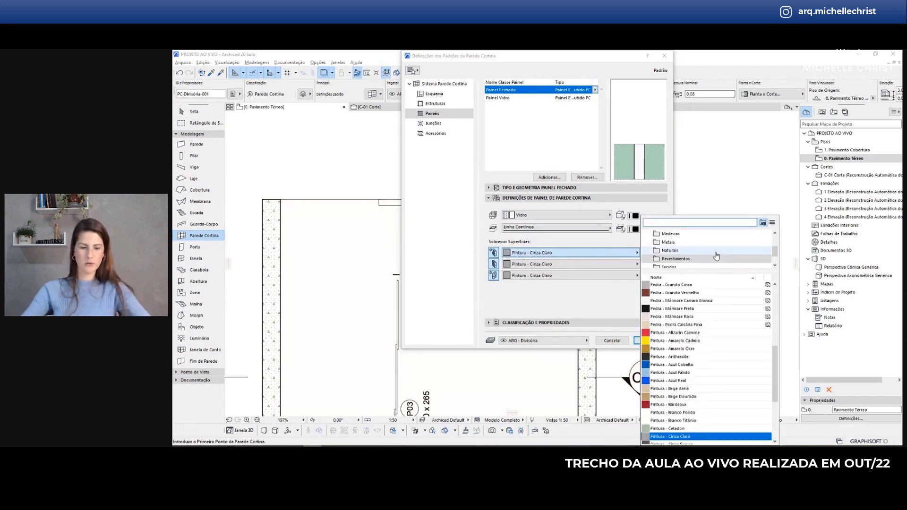
{"action": "type", "text": "vidro"}
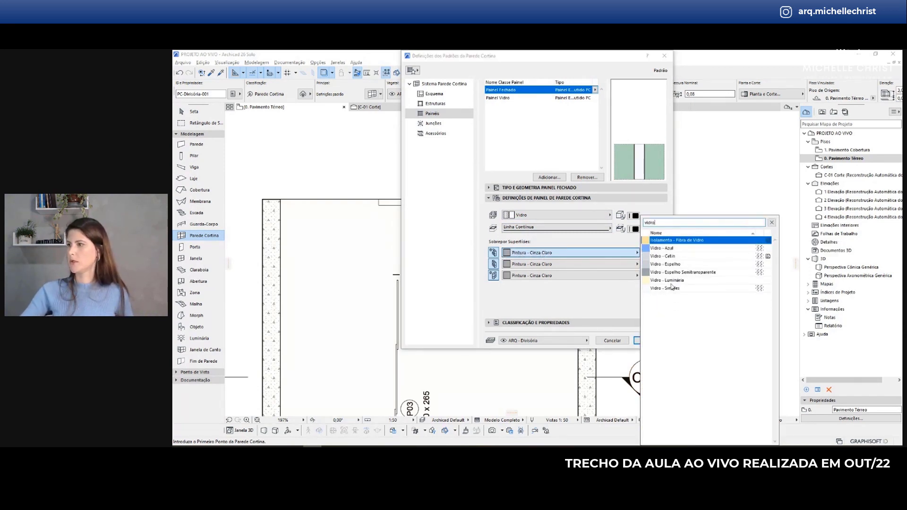
{"action": "left_click", "coordinate": [670, 288]}
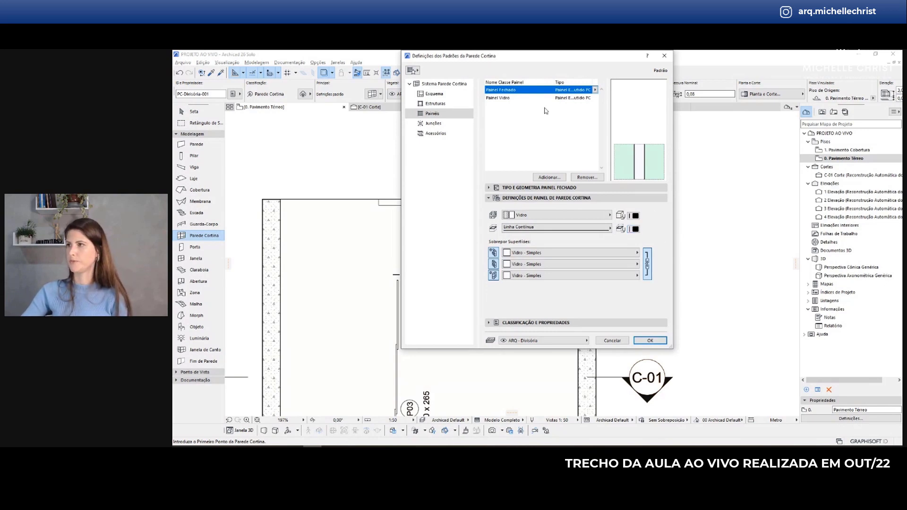
- Review the panel types of both panel classes and change Painel Vidro to Janela Poligonal PC 26
{"action": "left_click", "coordinate": [504, 99]}
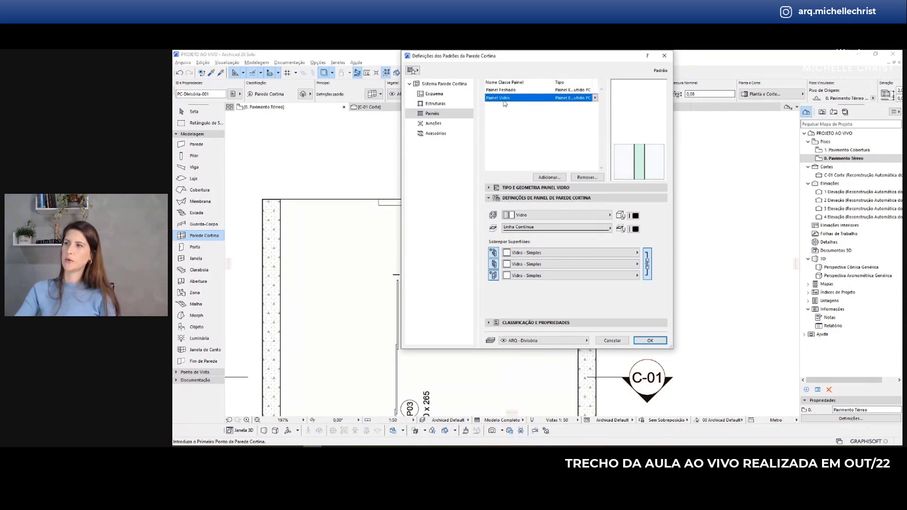
{"action": "left_click", "coordinate": [513, 89]}
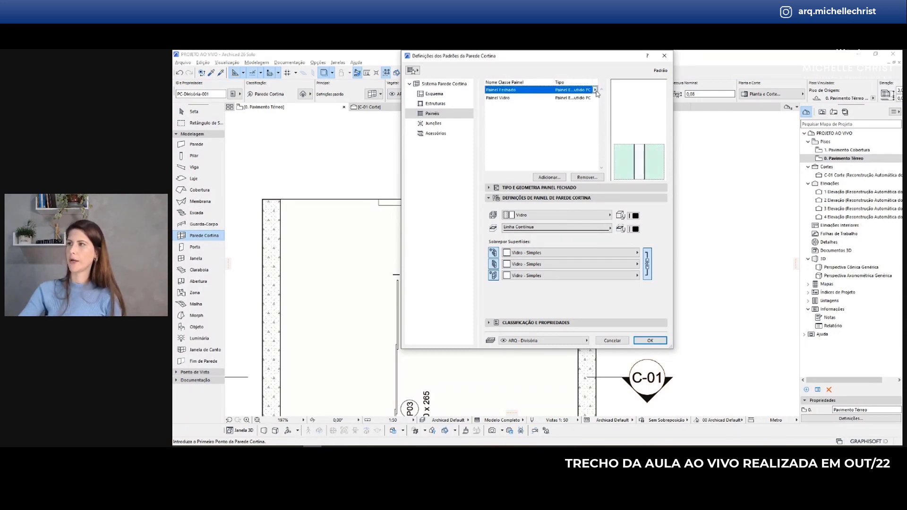
{"action": "left_click", "coordinate": [595, 89]}
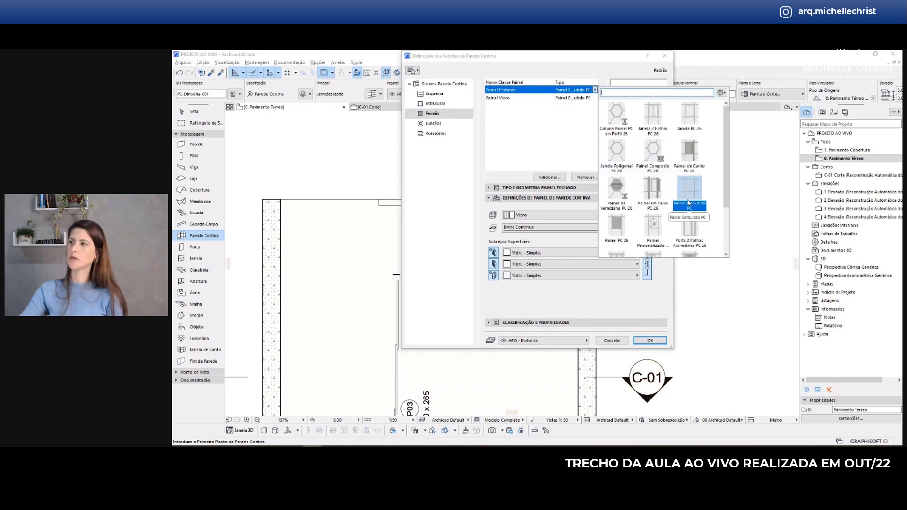
{"action": "left_click", "coordinate": [544, 101]}
{"action": "left_click", "coordinate": [507, 99]}
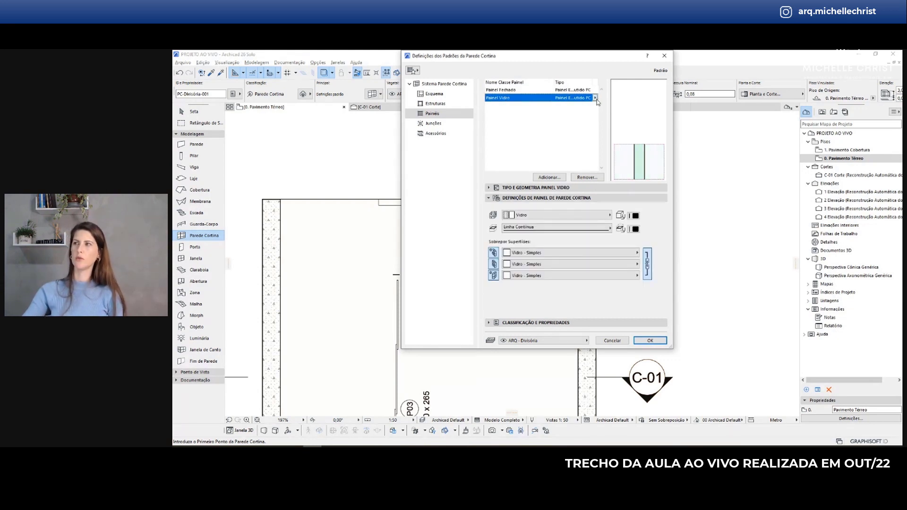
{"action": "left_click", "coordinate": [596, 98]}
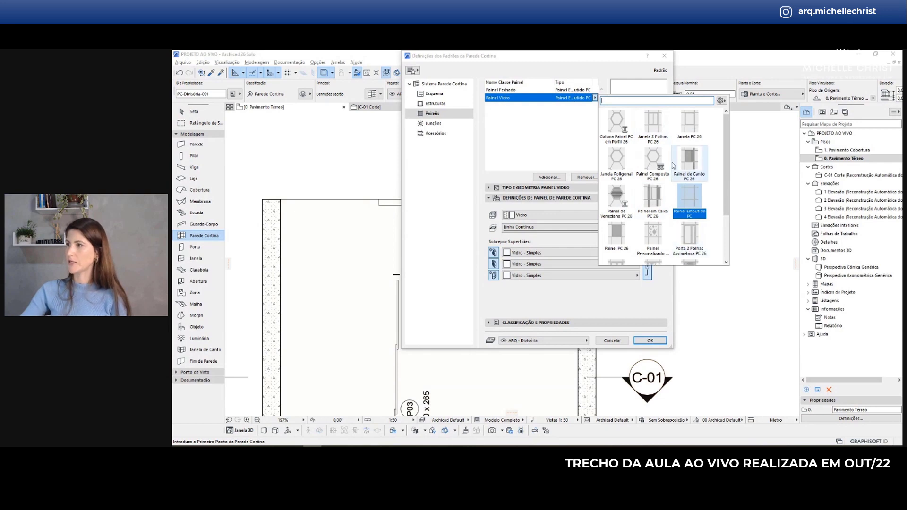
{"action": "left_click", "coordinate": [617, 164]}
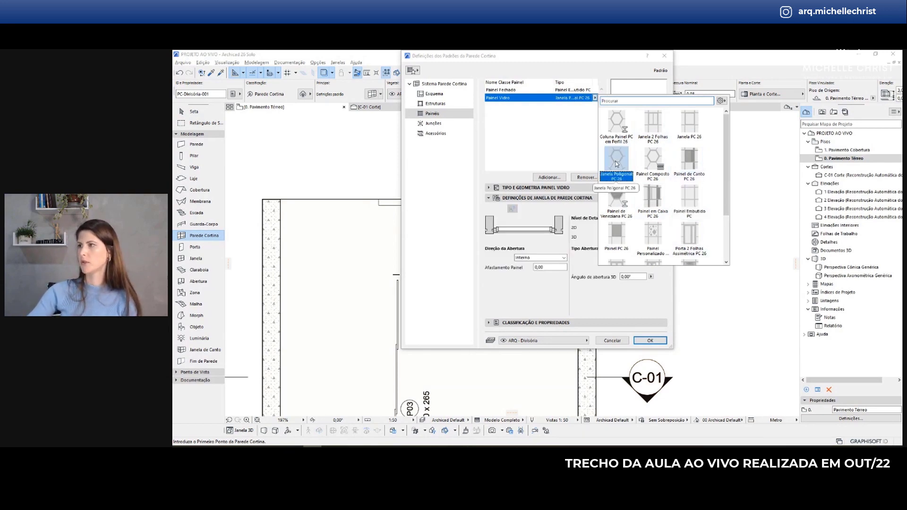
{"action": "left_click", "coordinate": [575, 152]}
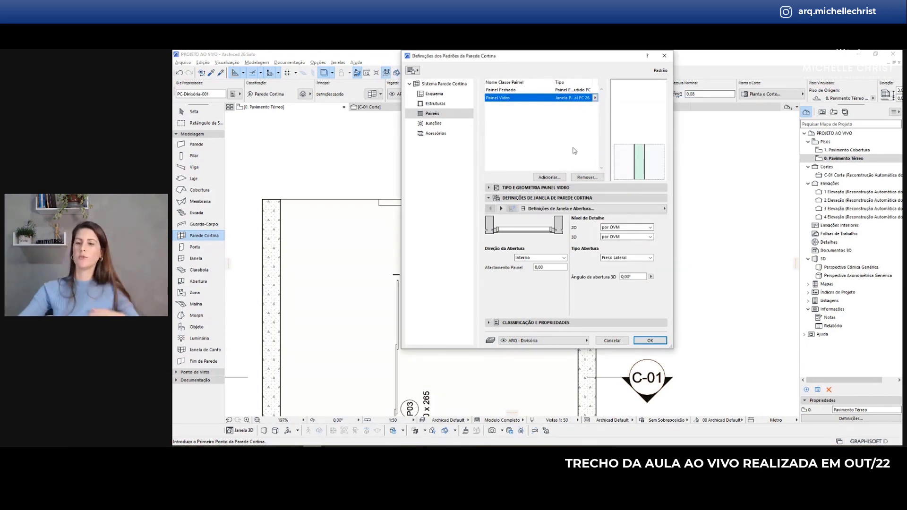
{"action": "left_click", "coordinate": [595, 98]}
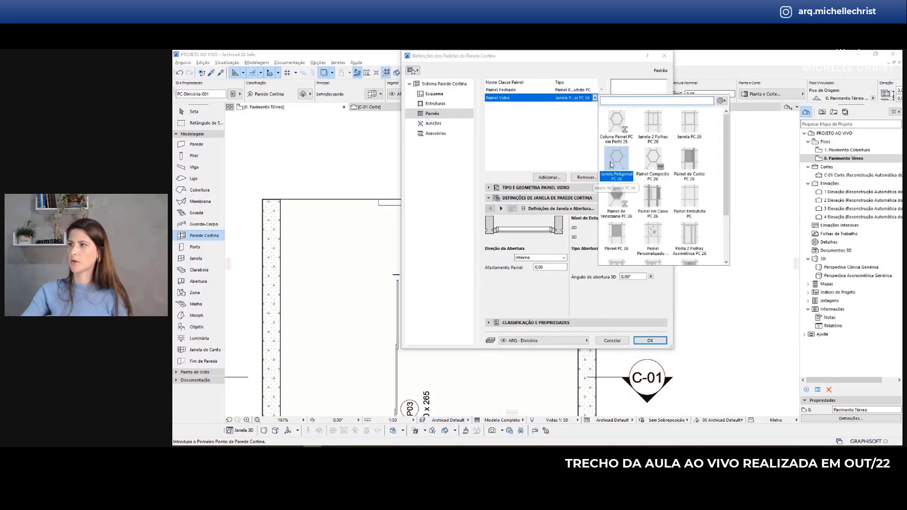
{"action": "left_click", "coordinate": [574, 136]}
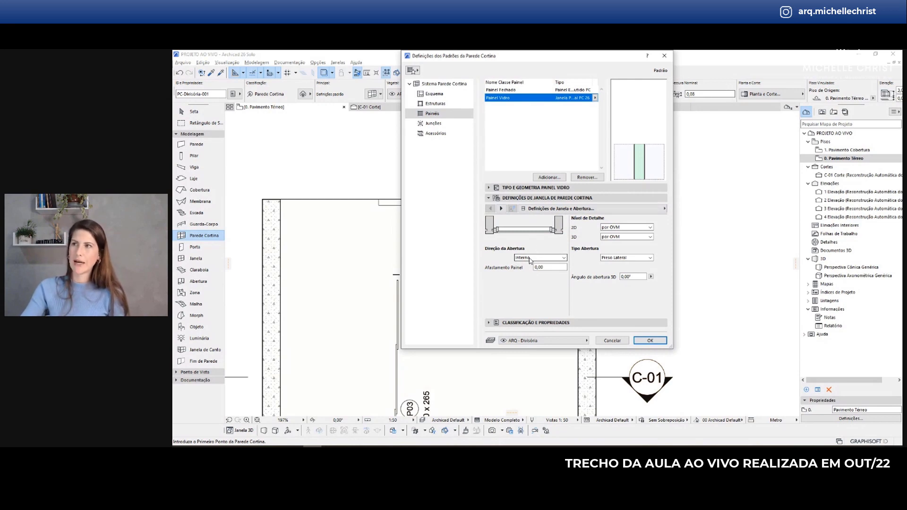
- Choose Preso Lateral as the opening type of the Painel Vidro window
{"action": "left_click_drag", "start_coordinate": [486, 57], "coordinate": [454, 88]}
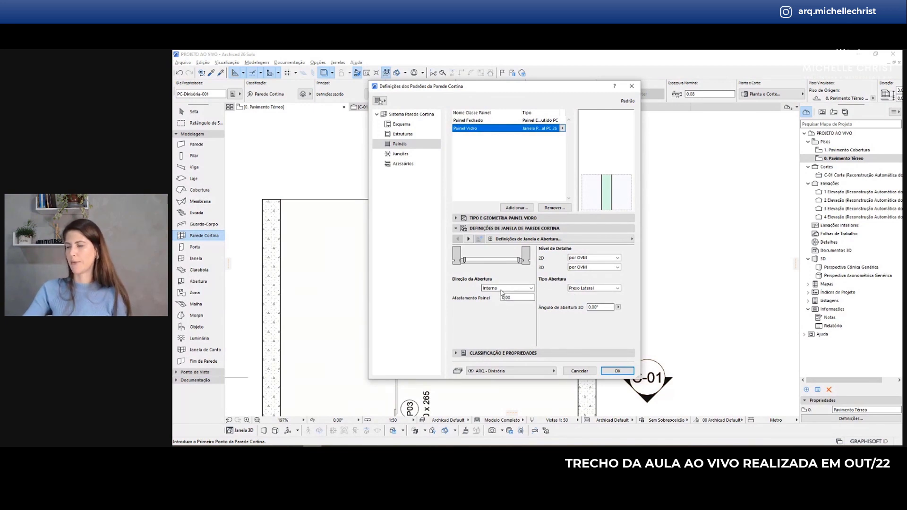
{"action": "left_click", "coordinate": [598, 307]}
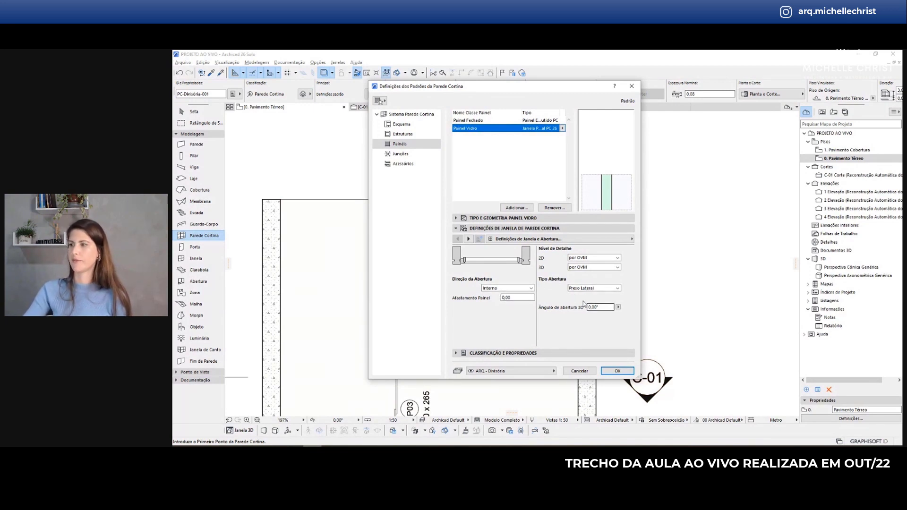
{"action": "left_click", "coordinate": [574, 289]}
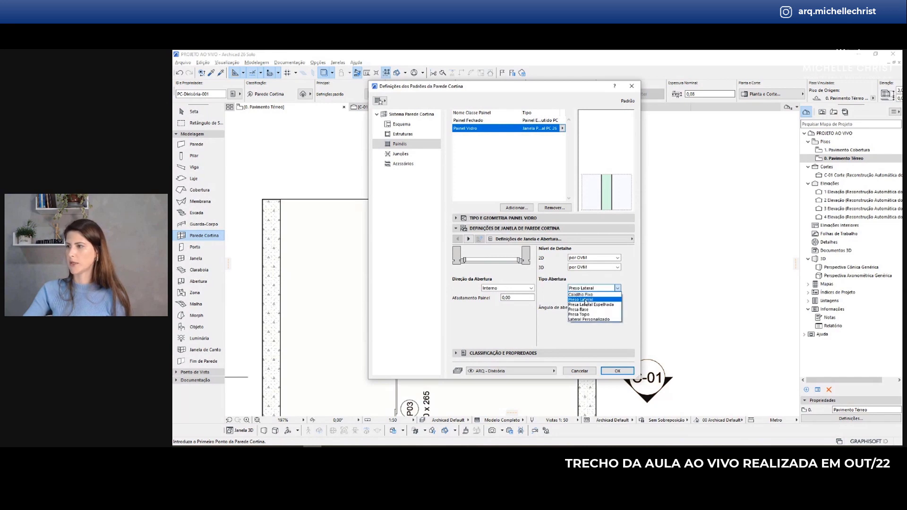
{"action": "left_click", "coordinate": [585, 300]}
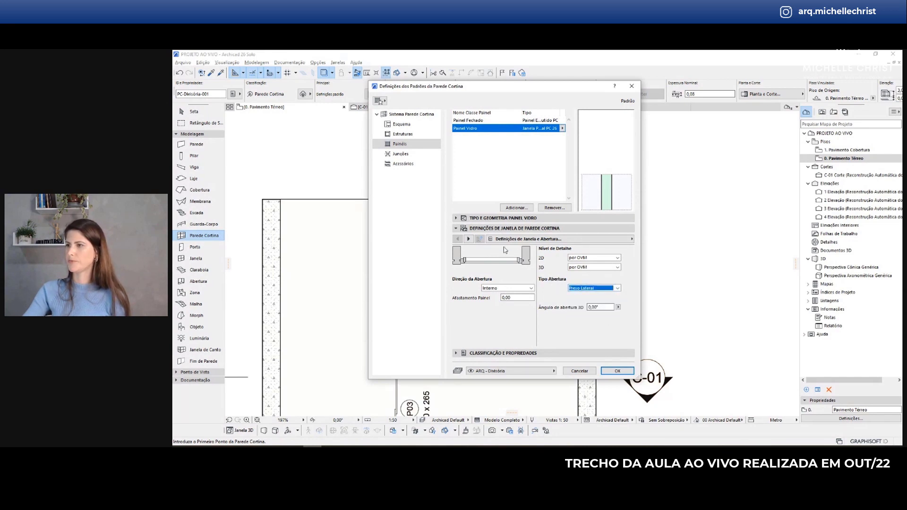
- Review the Painel Vidro window's frame, opening line and material settings, and enable surface override in its model attributes
{"action": "left_click", "coordinate": [469, 239]}
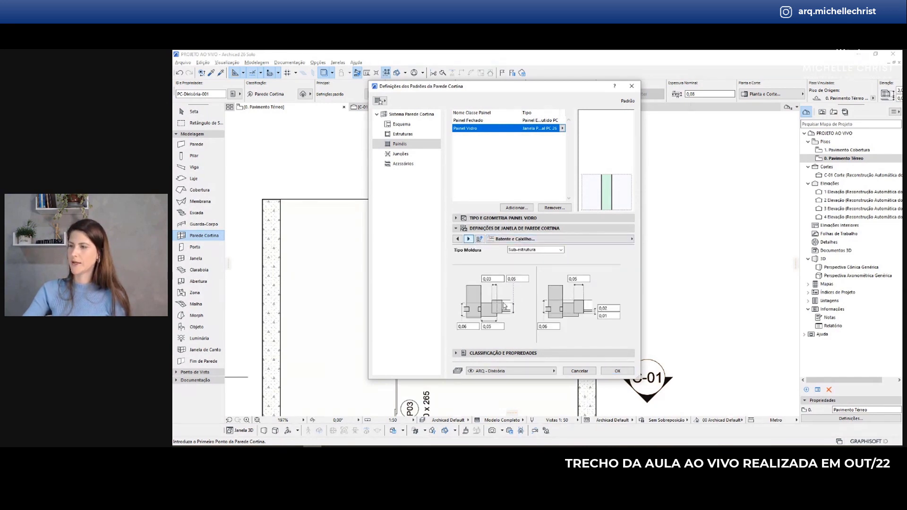
{"action": "left_click", "coordinate": [469, 239]}
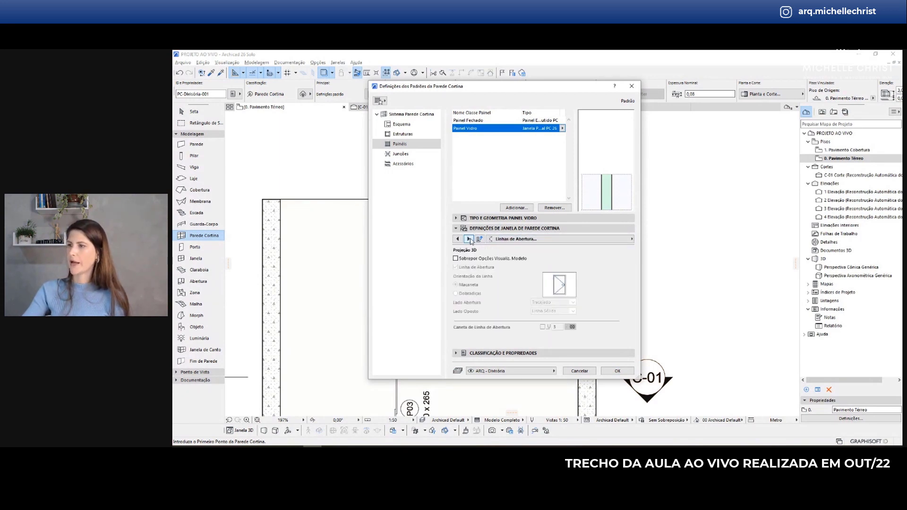
{"action": "left_click", "coordinate": [516, 240]}
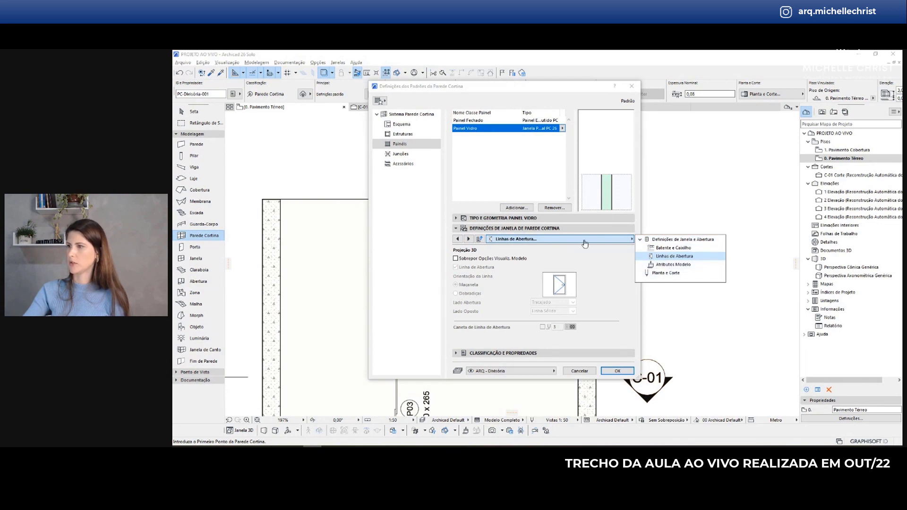
{"action": "left_click", "coordinate": [666, 265]}
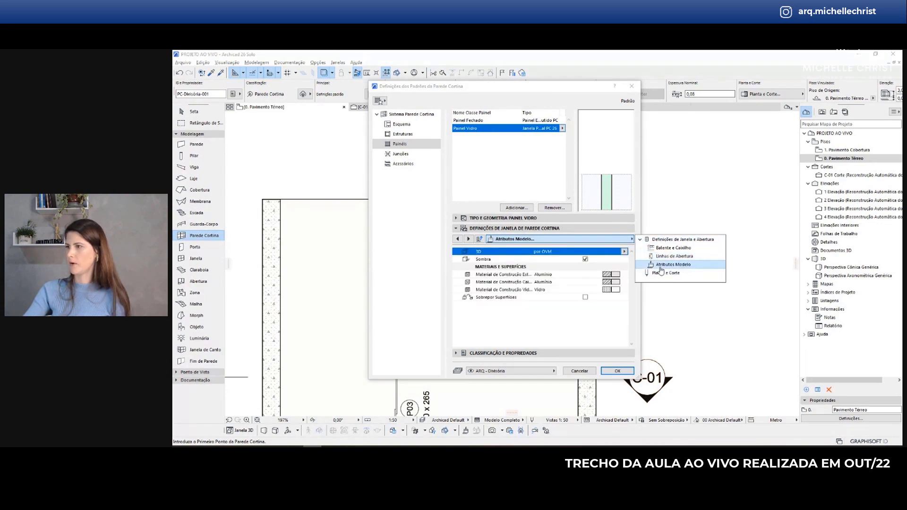
{"action": "left_click", "coordinate": [508, 282]}
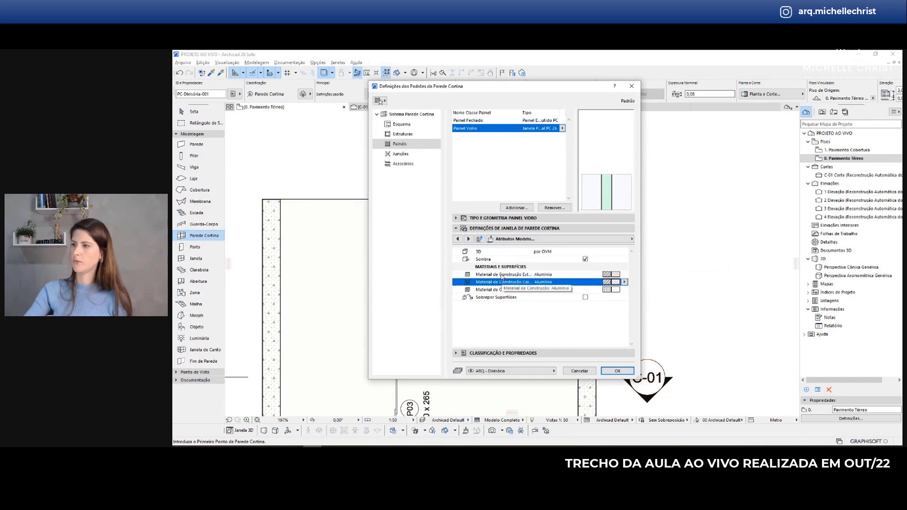
{"action": "left_click", "coordinate": [520, 290]}
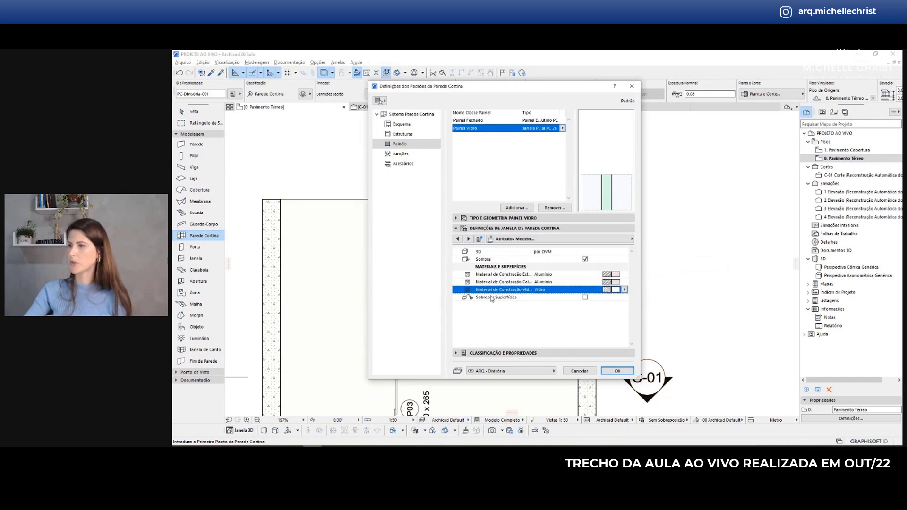
{"action": "left_click", "coordinate": [492, 298]}
{"action": "left_click", "coordinate": [585, 298]}
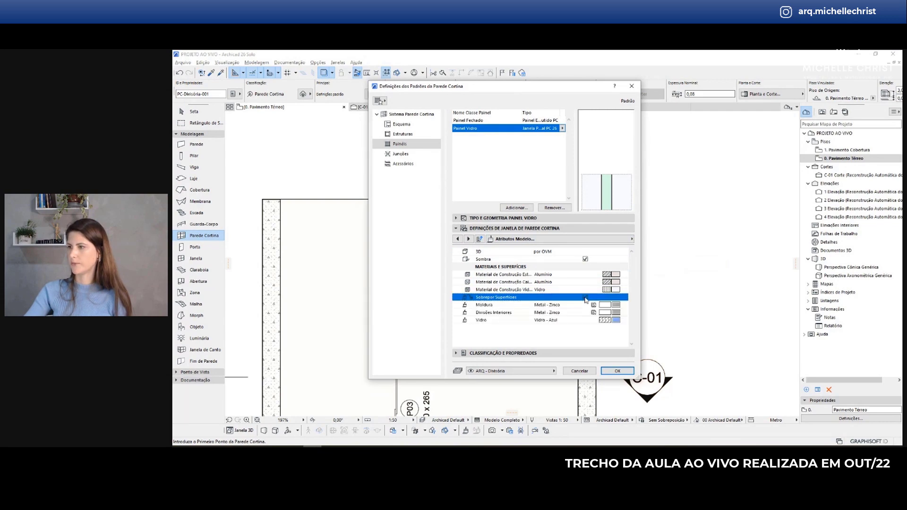
- Set the Moldura and Divisões Interiores surfaces of the Painel Vidro window to Pintura - Anthracite
{"action": "left_click", "coordinate": [485, 305]}
{"action": "left_click", "coordinate": [489, 314]}
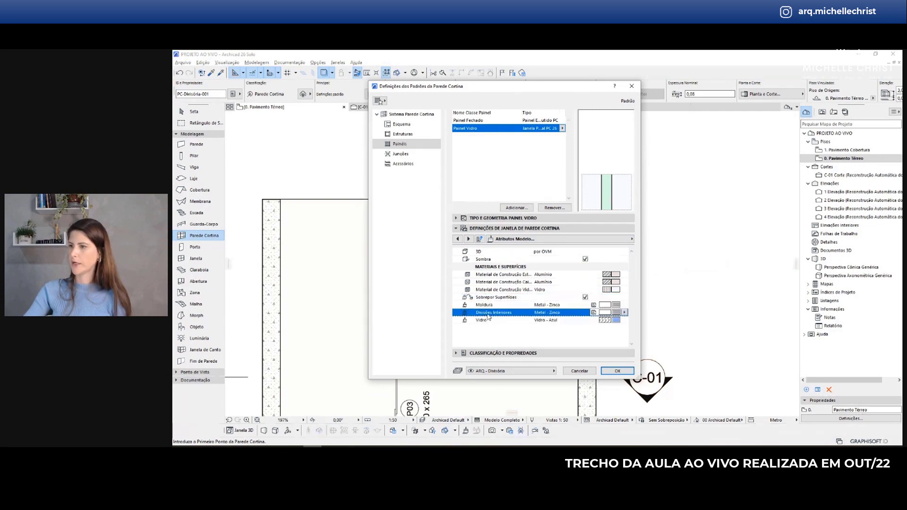
{"action": "left_click", "coordinate": [625, 311]}
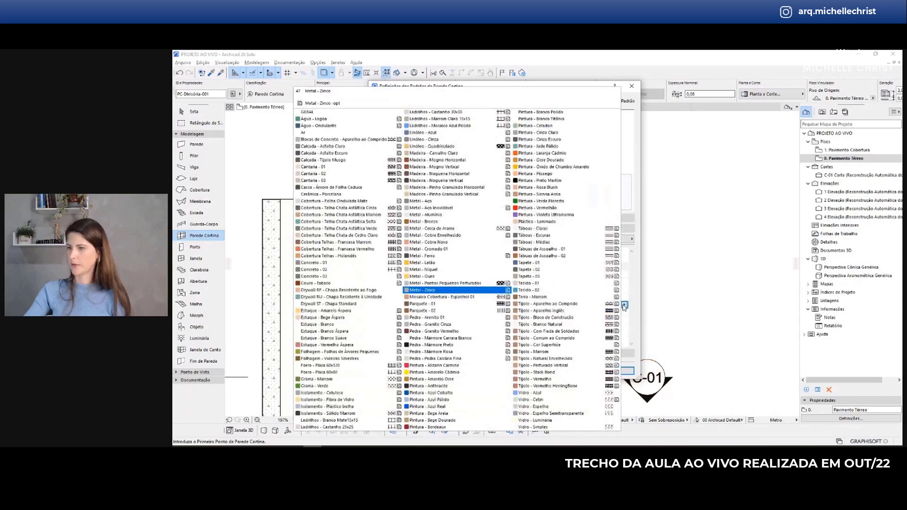
{"action": "left_click", "coordinate": [456, 387]}
{"action": "left_click", "coordinate": [618, 312]}
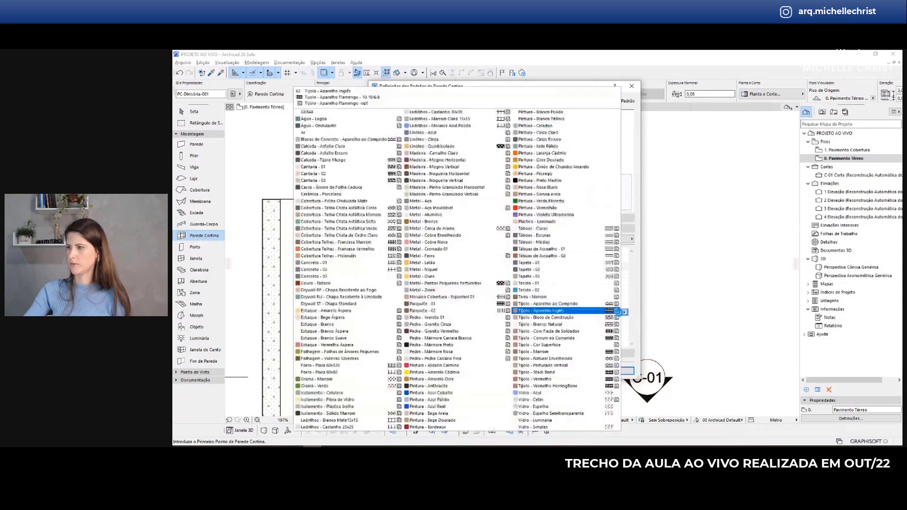
{"action": "left_click", "coordinate": [427, 386]}
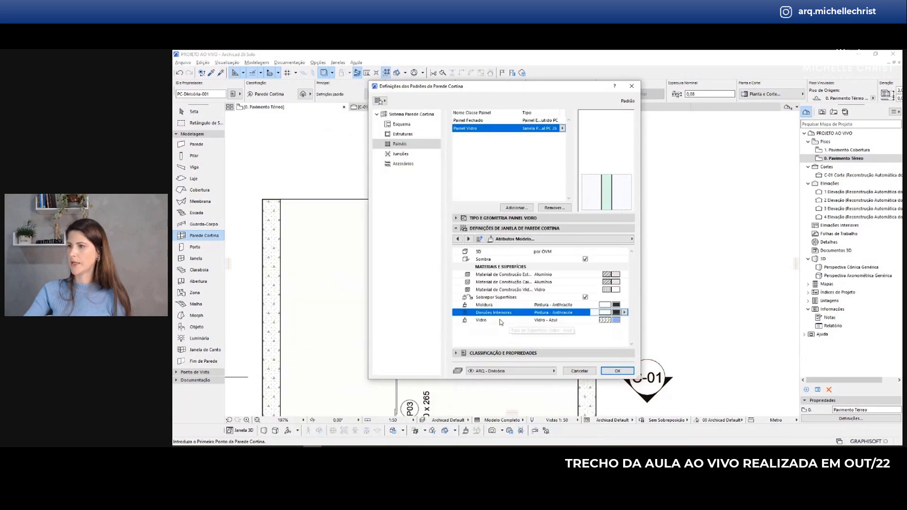
- Set the window's Vidro surface to Vidro - Simples and accept the curtain wall default settings
{"action": "left_click", "coordinate": [488, 322]}
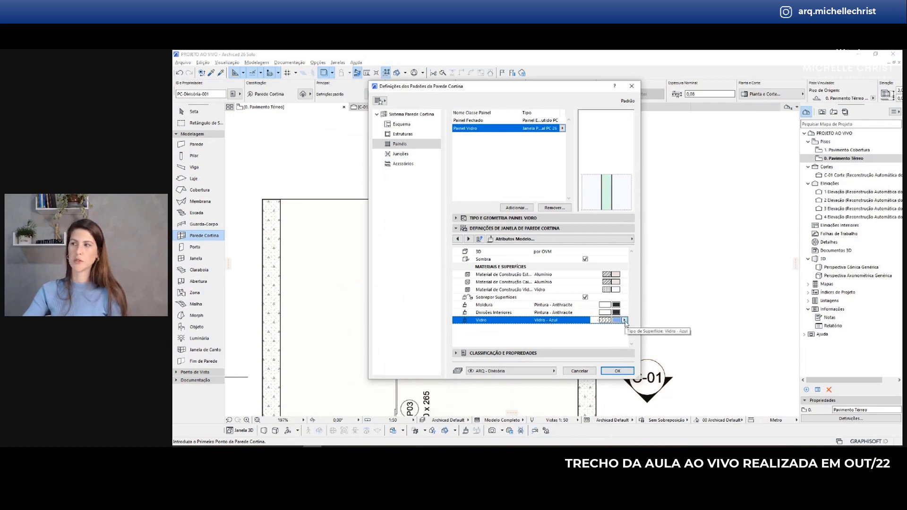
{"action": "left_click", "coordinate": [625, 320]}
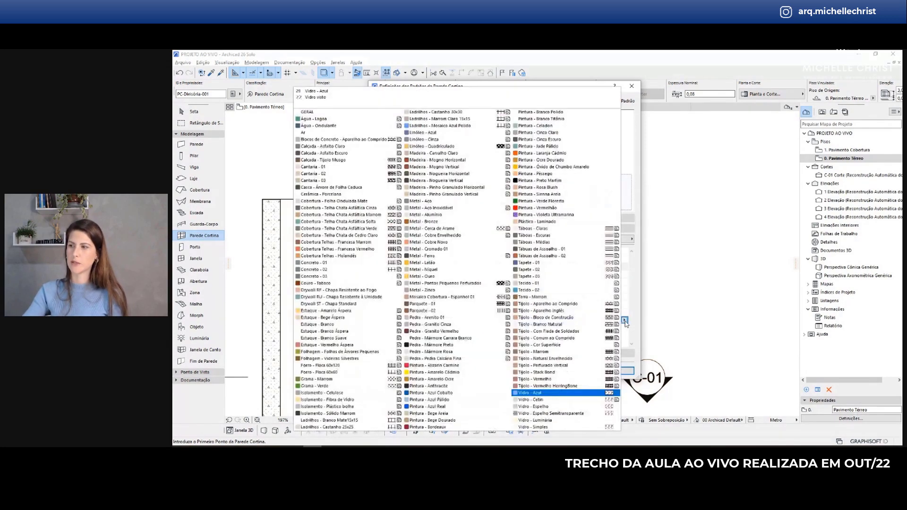
{"action": "left_click", "coordinate": [535, 428]}
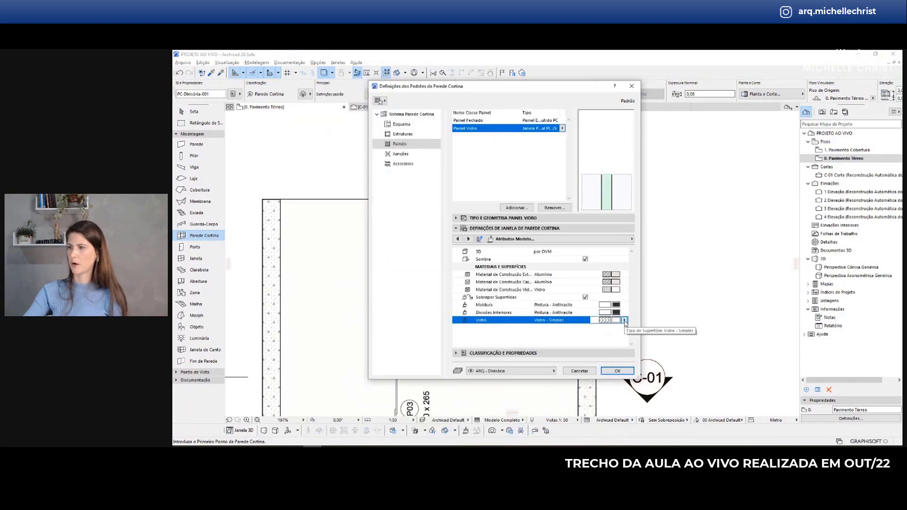
{"action": "left_click", "coordinate": [556, 306]}
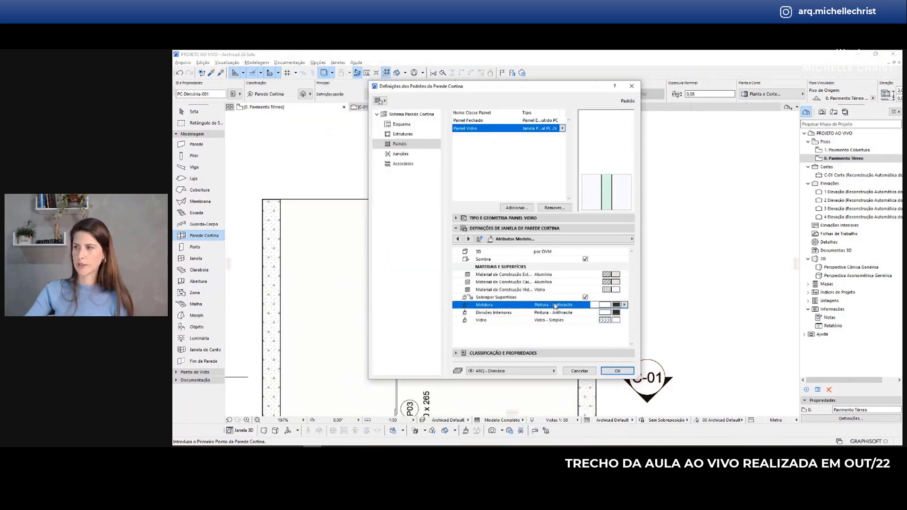
{"action": "left_click", "coordinate": [550, 313]}
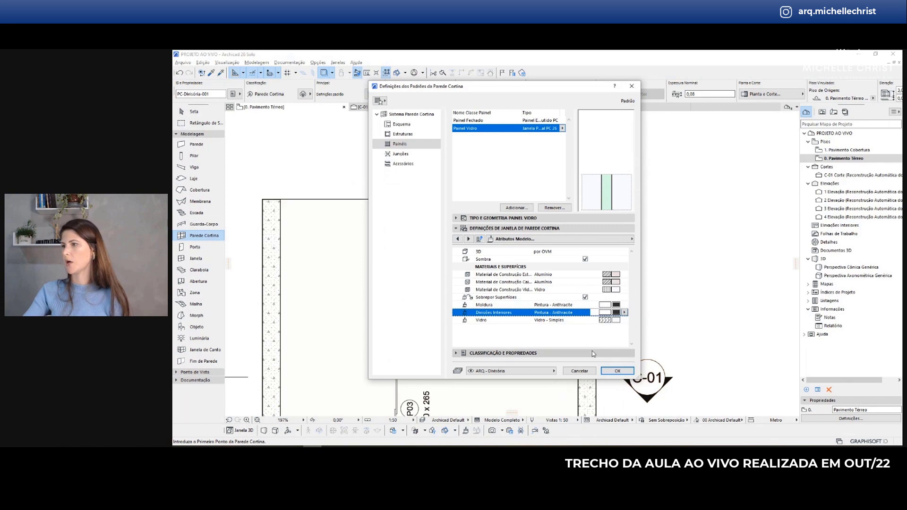
{"action": "left_click", "coordinate": [617, 371]}
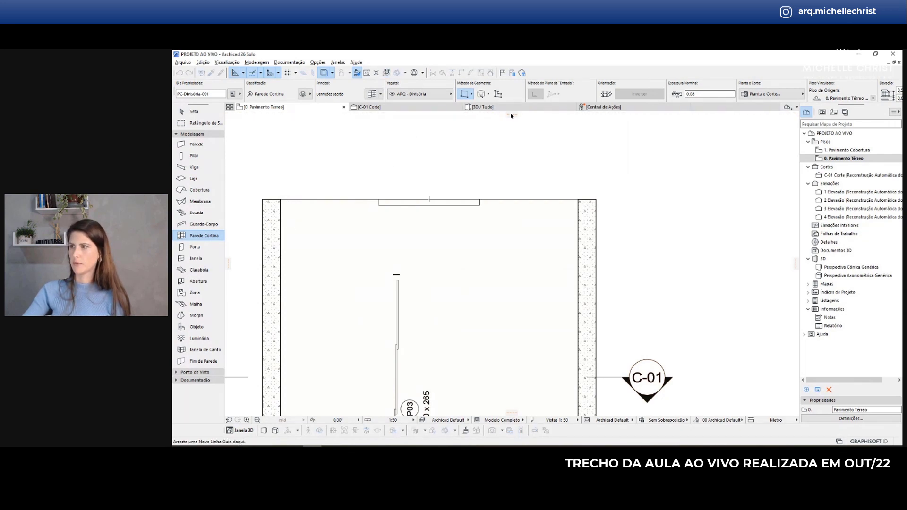
- Place a horizontal guide line across the floor plan, offset into the room from the outer edge near the P03 door's upper end
{"action": "left_click_drag", "start_coordinate": [511, 115], "coordinate": [509, 199]}
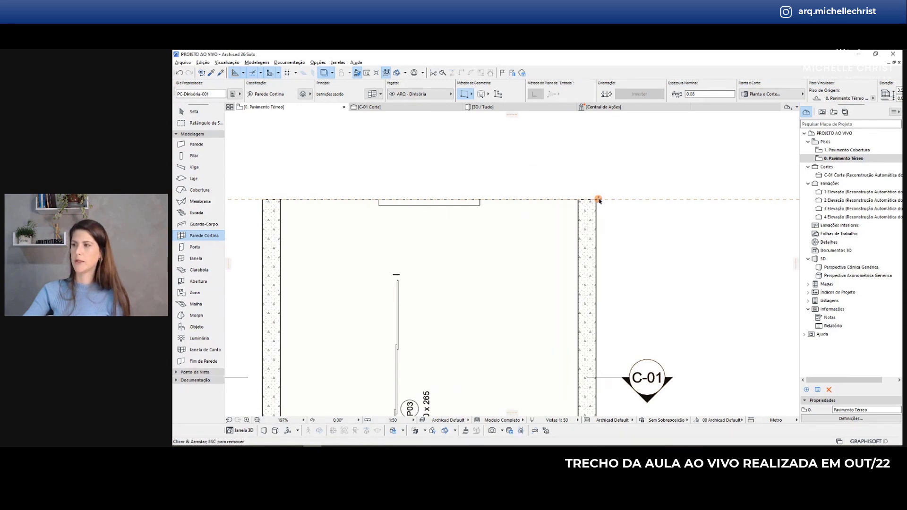
{"action": "left_click_drag", "start_coordinate": [598, 199], "coordinate": [603, 278]}
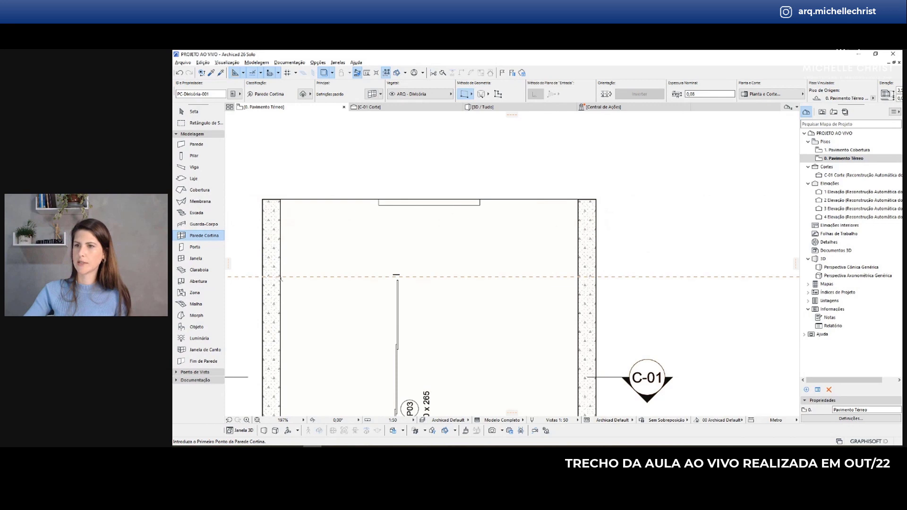
- Place the curtain wall along the horizontal guide line between the inner faces of the two side walls, and clear the guide line
{"action": "scroll", "coordinate": [282, 279], "scroll_direction": "up", "scroll_amount": 5}
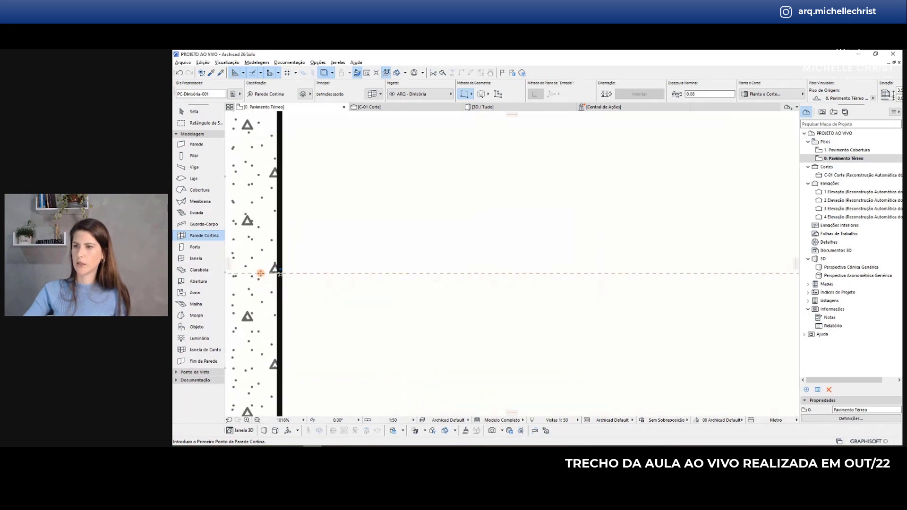
{"action": "left_click", "coordinate": [280, 274]}
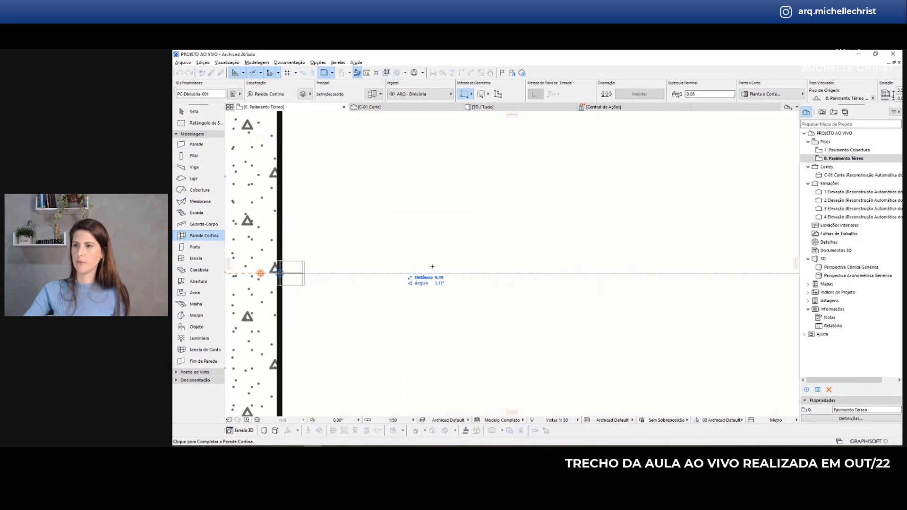
{"action": "scroll", "coordinate": [473, 267], "scroll_direction": "down", "scroll_amount": 4}
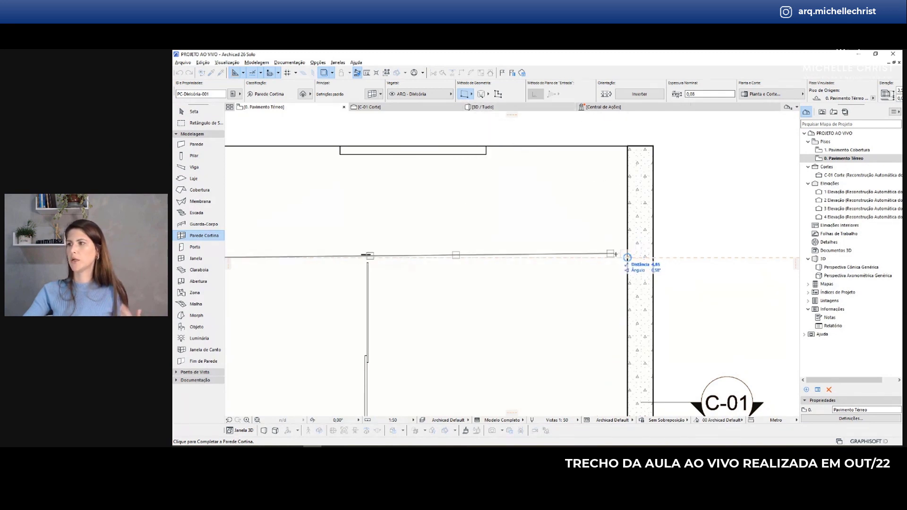
{"action": "left_click", "coordinate": [626, 258]}
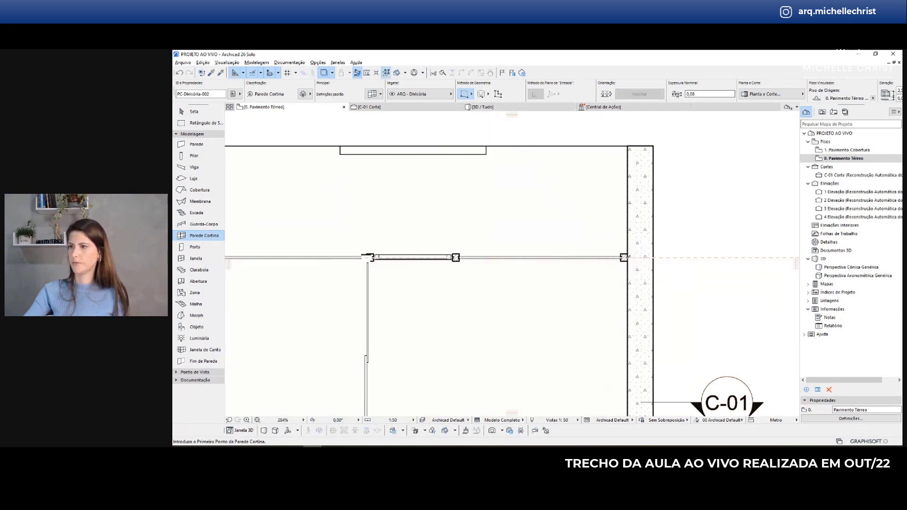
{"action": "scroll", "coordinate": [626, 258], "scroll_direction": "down", "scroll_amount": 2}
{"action": "key", "text": "Escape"}
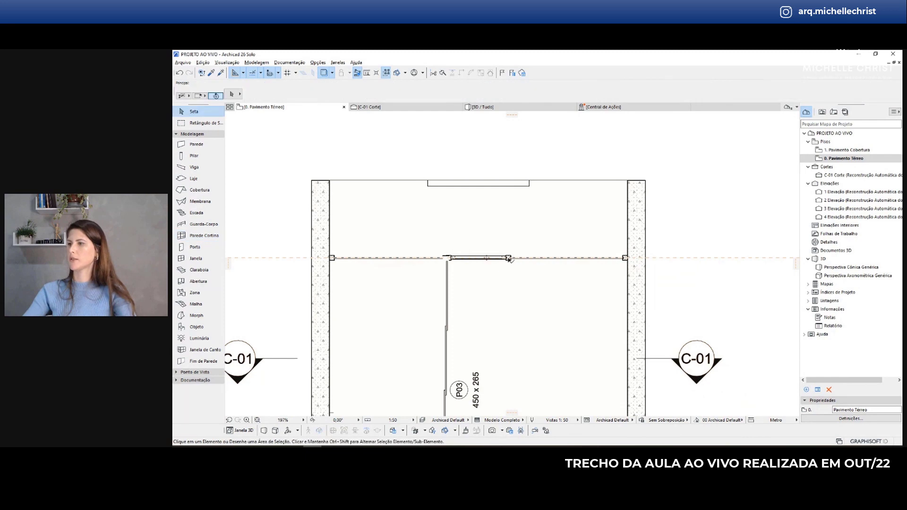
{"action": "left_click", "coordinate": [509, 259]}
{"action": "left_click", "coordinate": [669, 259]}
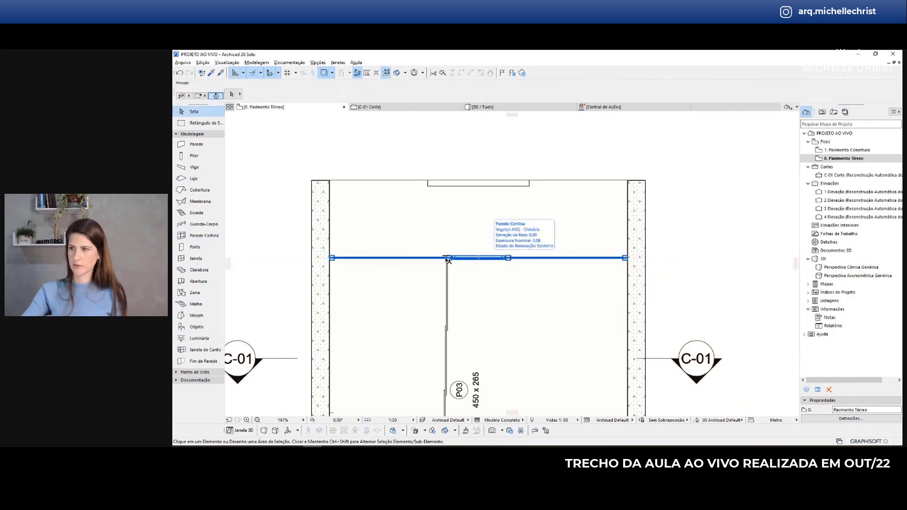
- Move the curtain wall one level forward in the plan's display order so its frame draws over the P03 door, and deselect it
{"action": "scroll", "coordinate": [431, 257], "scroll_direction": "up", "scroll_amount": 5}
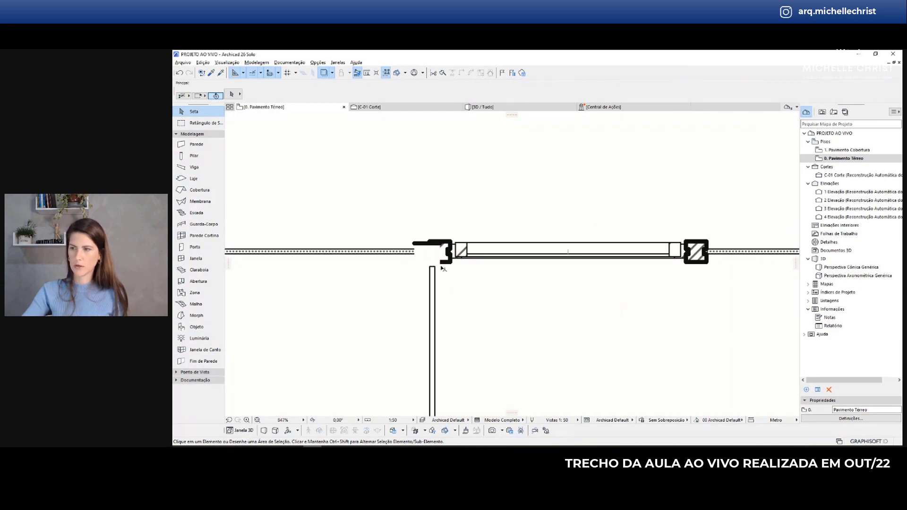
{"action": "scroll", "coordinate": [469, 266], "scroll_direction": "down", "scroll_amount": 3}
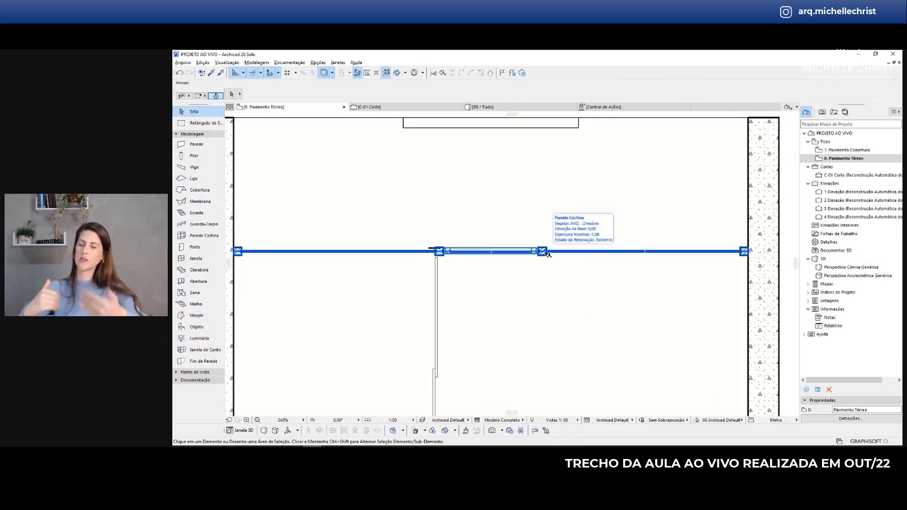
{"action": "left_click", "coordinate": [543, 253]}
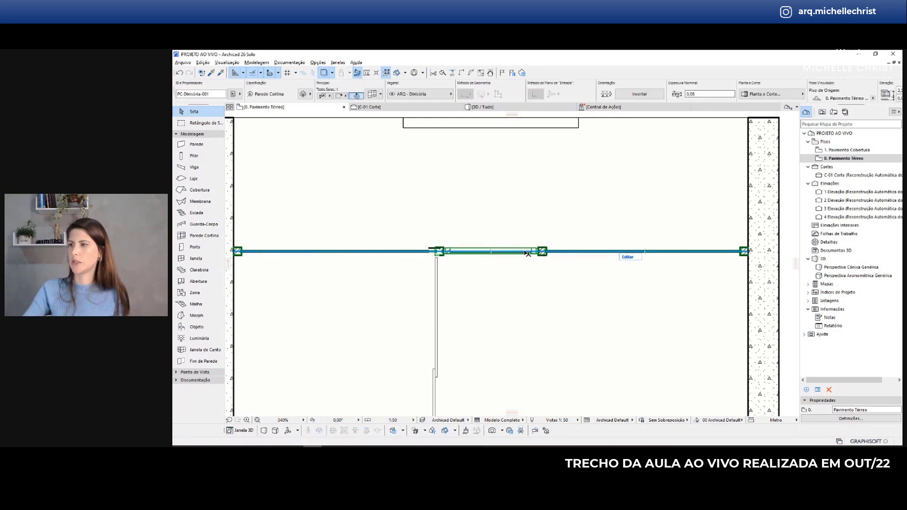
{"action": "right_click", "coordinate": [528, 253]}
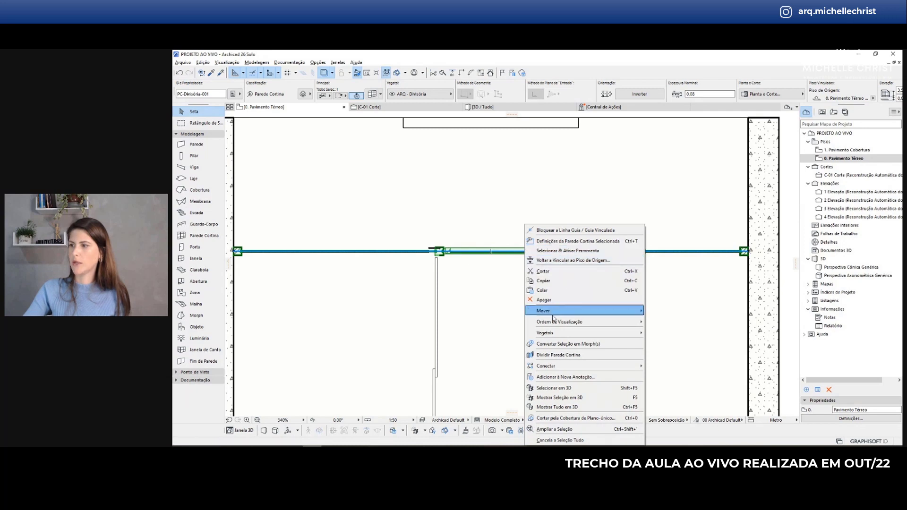
{"action": "mouse_move", "coordinate": [559, 324]}
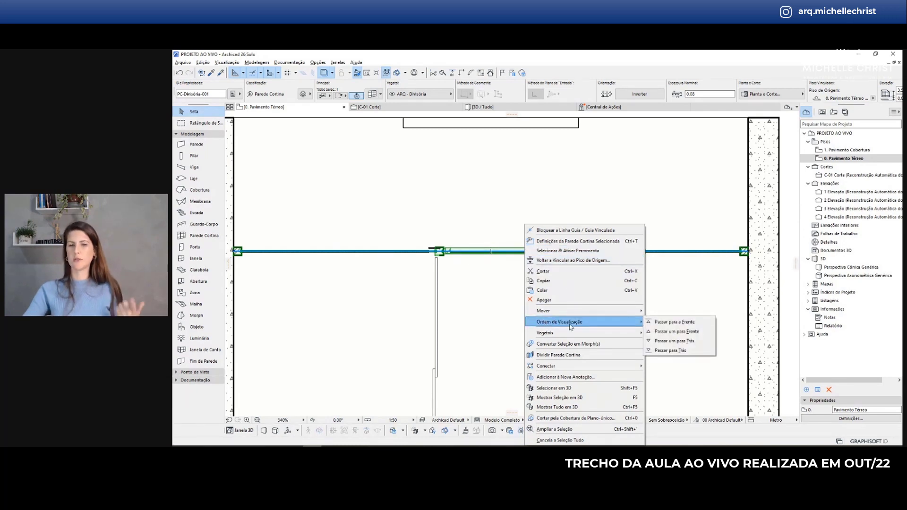
{"action": "left_click", "coordinate": [669, 332]}
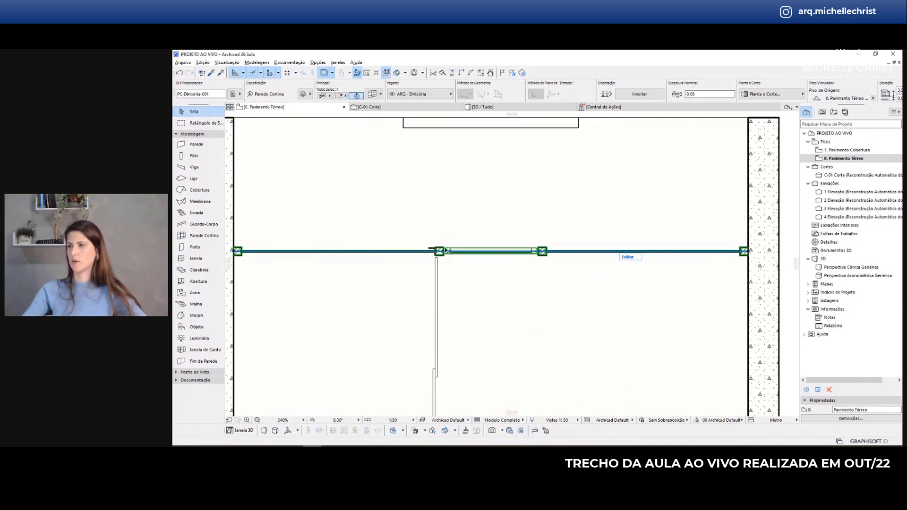
{"action": "key", "text": "Escape"}
{"action": "scroll", "coordinate": [489, 232], "scroll_direction": "down", "scroll_amount": 3}
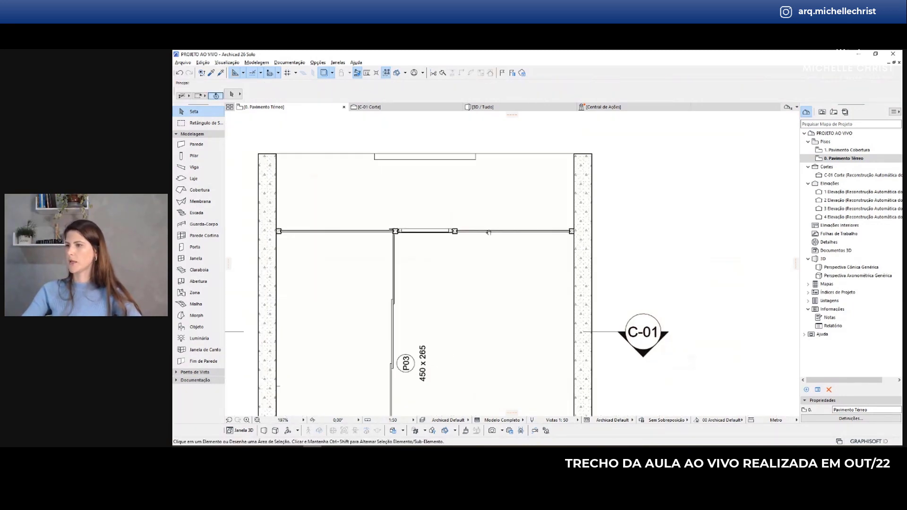
- Show the model in 3D and open the curtain wall in edit mode
{"action": "left_click", "coordinate": [483, 108]}
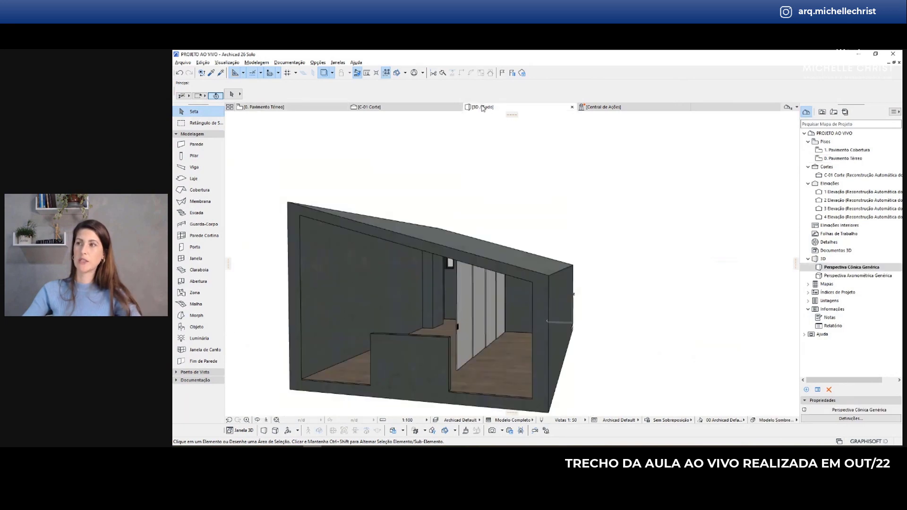
{"action": "mouse_move", "coordinate": [401, 239]}
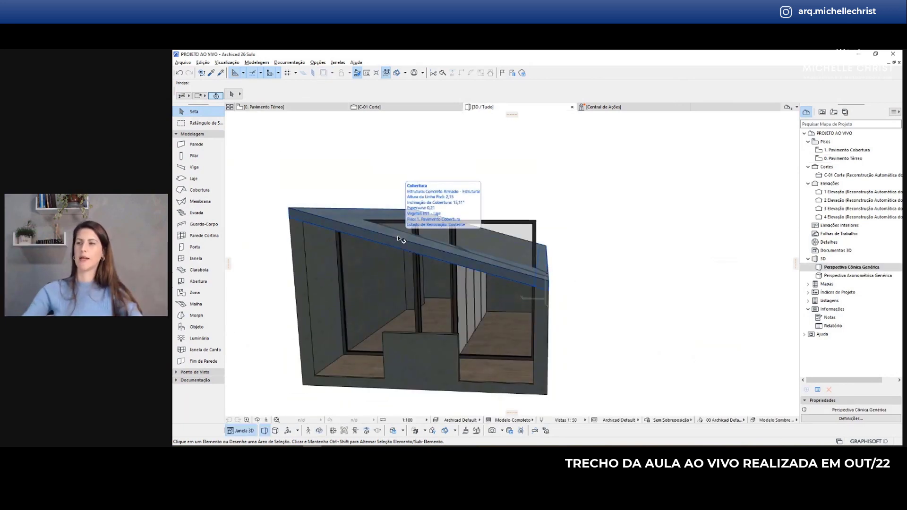
{"action": "middle_click_drag", "start_coordinate": [477, 290], "coordinate": [372, 271], "text": "shift"}
{"action": "scroll", "coordinate": [461, 299], "scroll_direction": "up", "scroll_amount": 2}
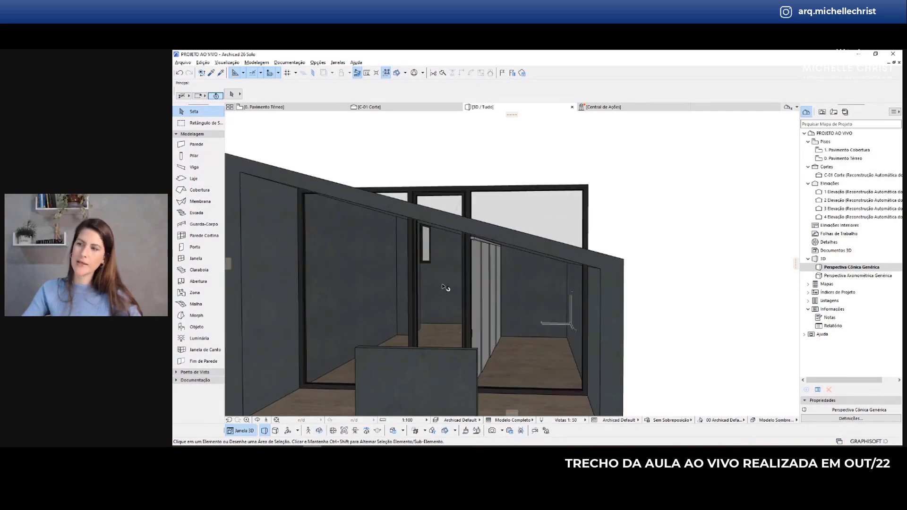
{"action": "scroll", "coordinate": [428, 284], "scroll_direction": "down", "scroll_amount": 2}
{"action": "left_click", "coordinate": [424, 283]}
{"action": "middle_click_drag", "start_coordinate": [426, 284], "coordinate": [525, 319], "text": "shift"}
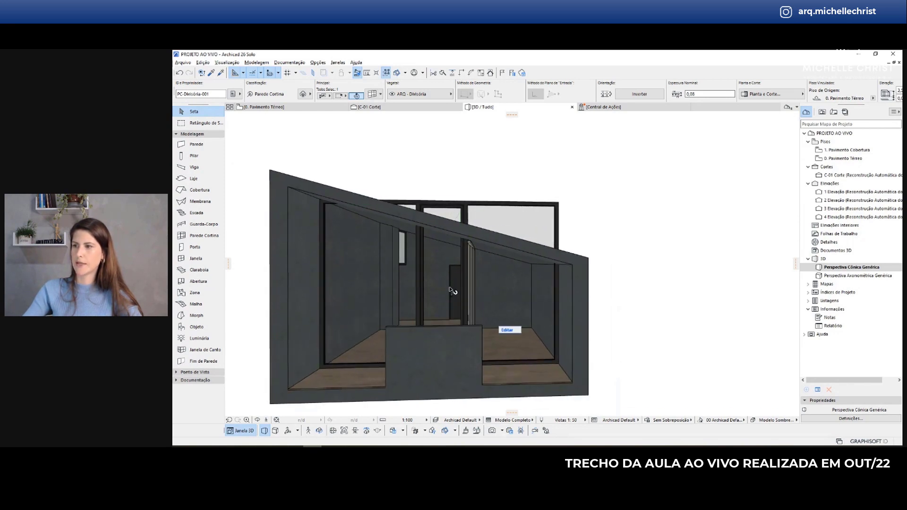
{"action": "left_click", "coordinate": [508, 330]}
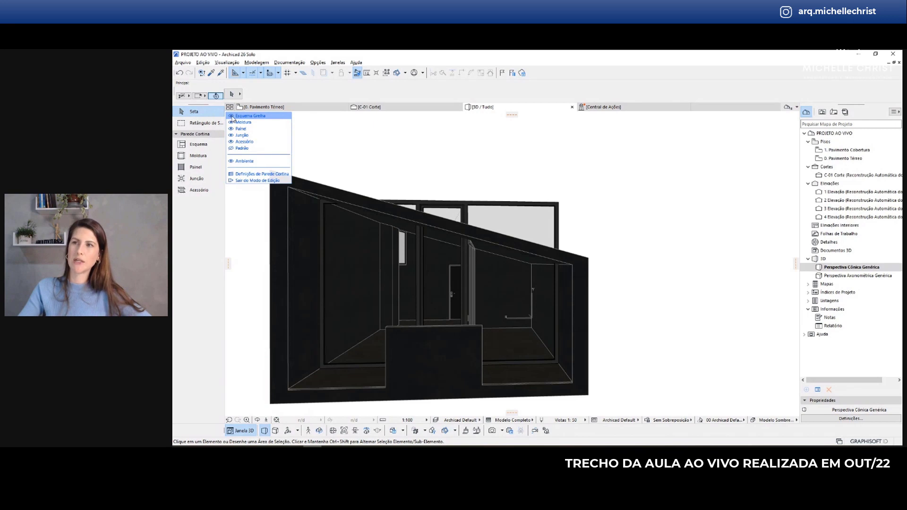
- Display the curtain wall's Esquema Grelha and hide its Moldura, Painel and Junção components
{"action": "left_click", "coordinate": [232, 116]}
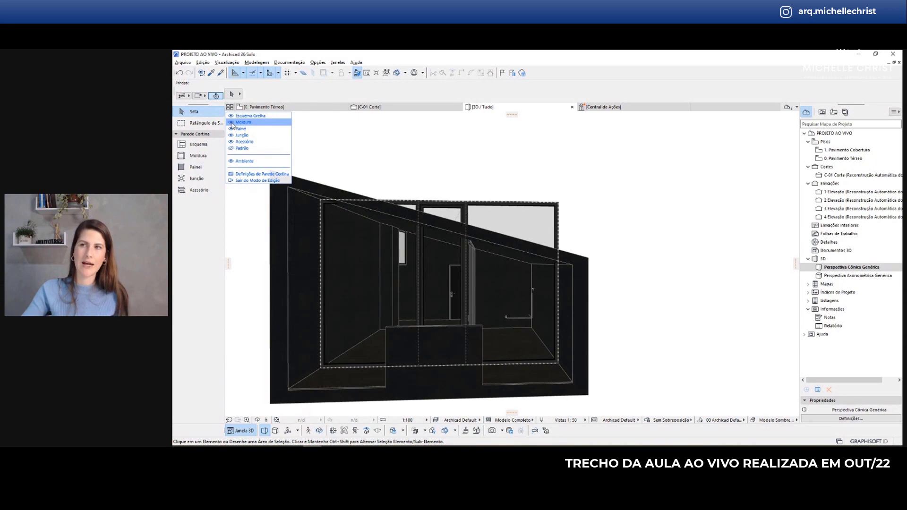
{"action": "left_click", "coordinate": [231, 123]}
{"action": "left_click", "coordinate": [232, 129]}
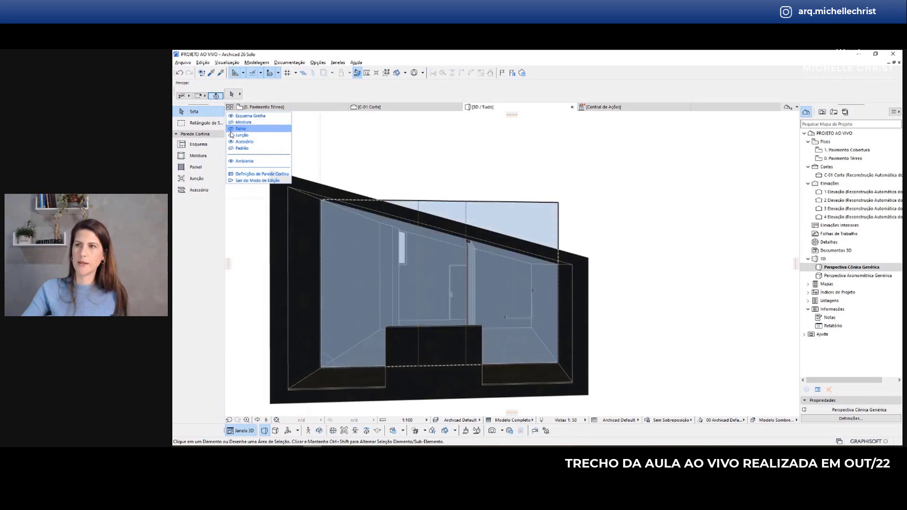
{"action": "left_click", "coordinate": [232, 136]}
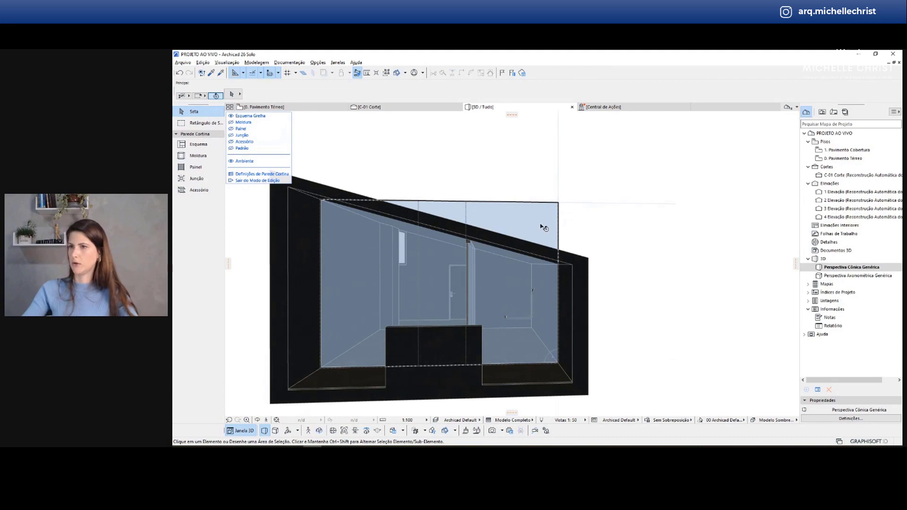
- Select the curtain wall's scheme outline and lower its upper corner at the roof's low side to meet the sloped roof's underside
{"action": "scroll", "coordinate": [535, 210], "scroll_direction": "up", "scroll_amount": 3}
{"action": "middle_click_drag", "start_coordinate": [542, 213], "coordinate": [477, 274], "text": "shift"}
{"action": "left_click", "coordinate": [553, 198]}
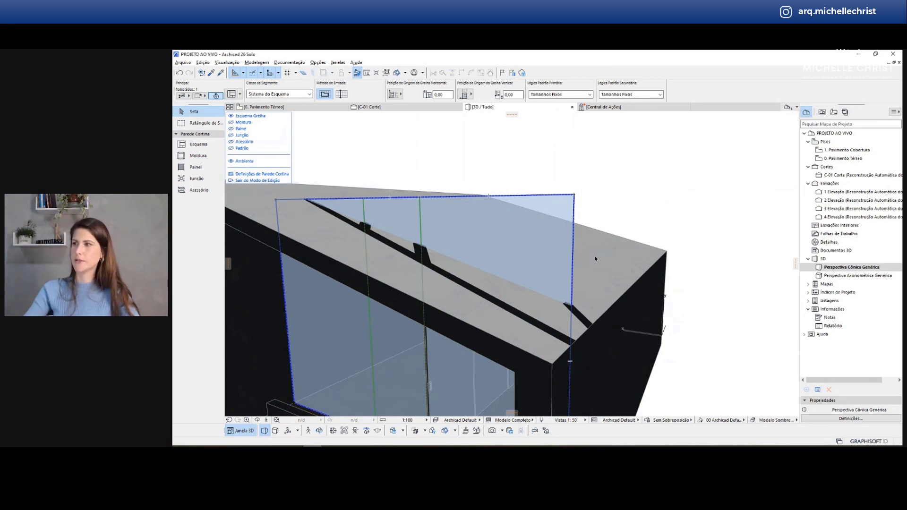
{"action": "scroll", "coordinate": [571, 194], "scroll_direction": "up", "scroll_amount": 3}
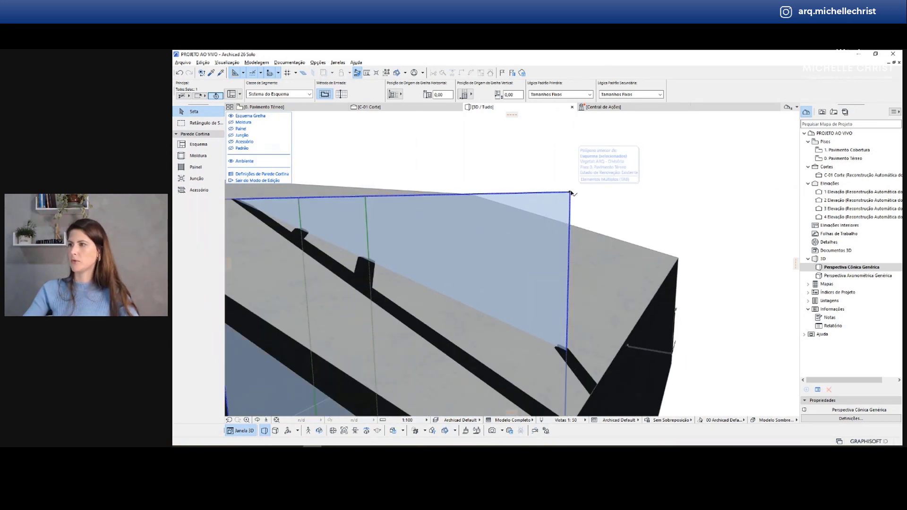
{"action": "left_click", "coordinate": [570, 194]}
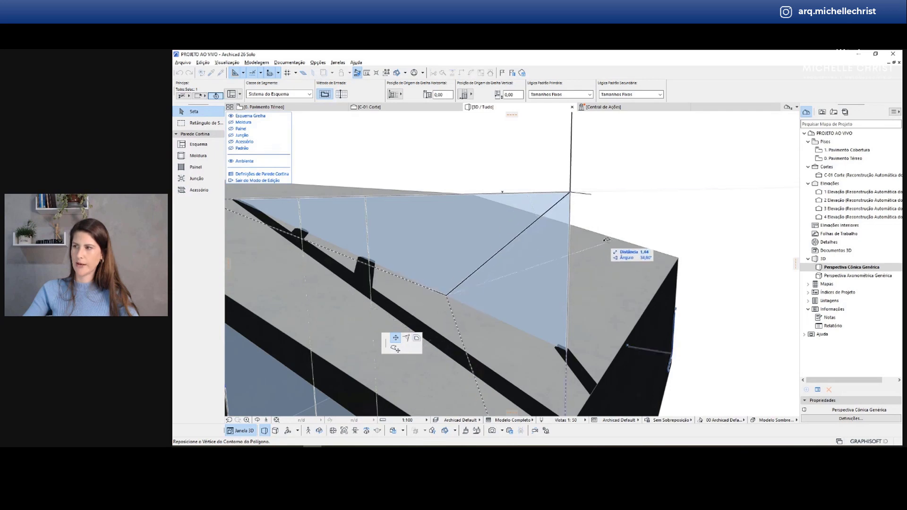
{"action": "scroll", "coordinate": [586, 248], "scroll_direction": "down", "scroll_amount": 5}
{"action": "scroll", "coordinate": [585, 248], "scroll_direction": "up", "scroll_amount": 1}
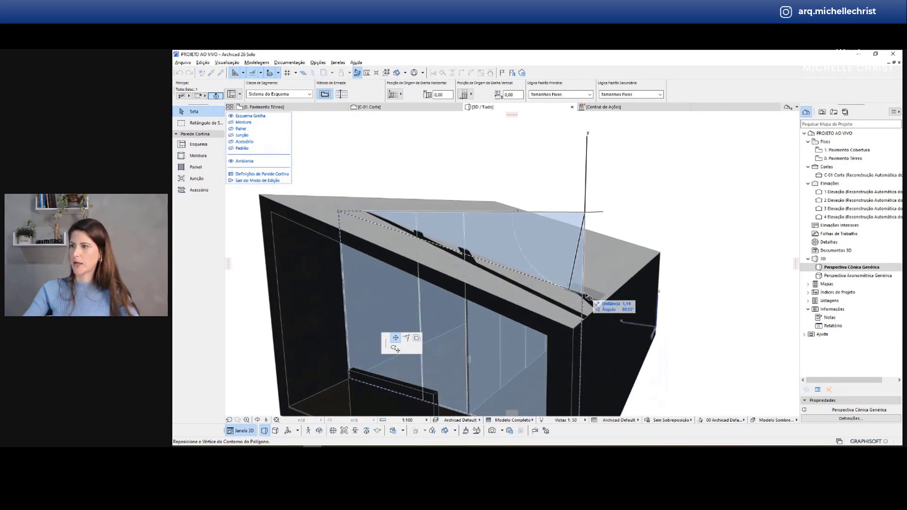
{"action": "middle_click_drag", "start_coordinate": [595, 302], "coordinate": [620, 282], "text": "shift"}
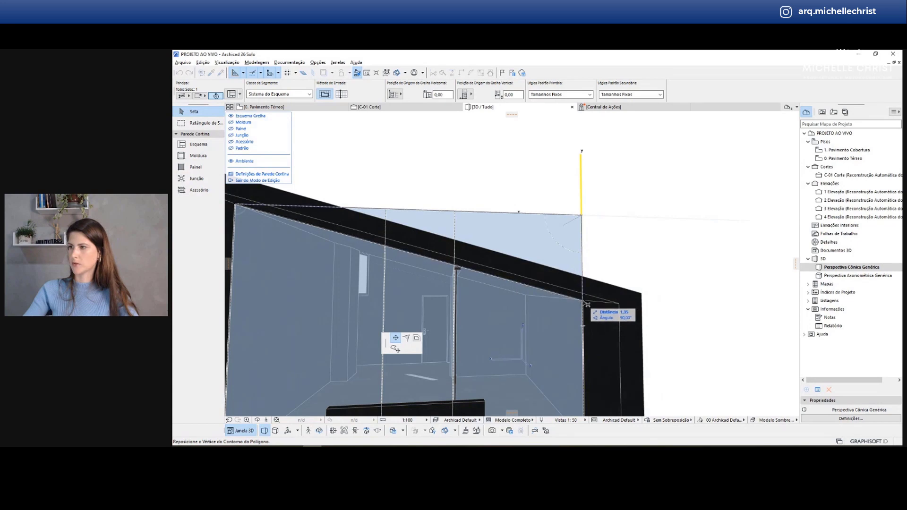
{"action": "left_click", "coordinate": [619, 305]}
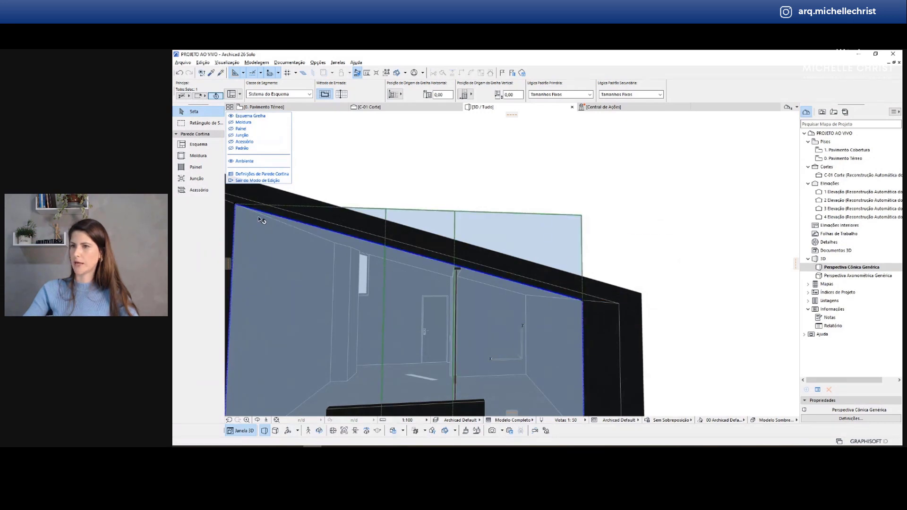
{"action": "middle_click_drag", "start_coordinate": [588, 315], "coordinate": [606, 248]}
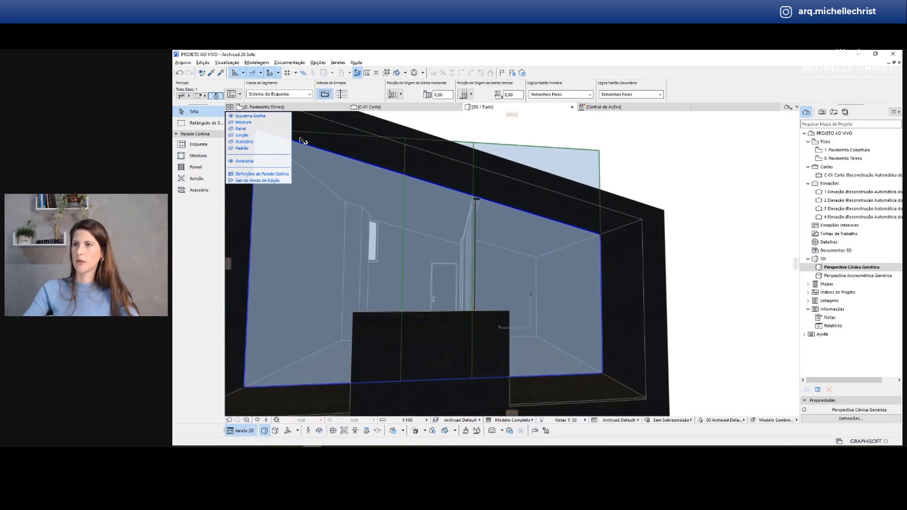
{"action": "middle_click_drag", "start_coordinate": [337, 145], "coordinate": [368, 154]}
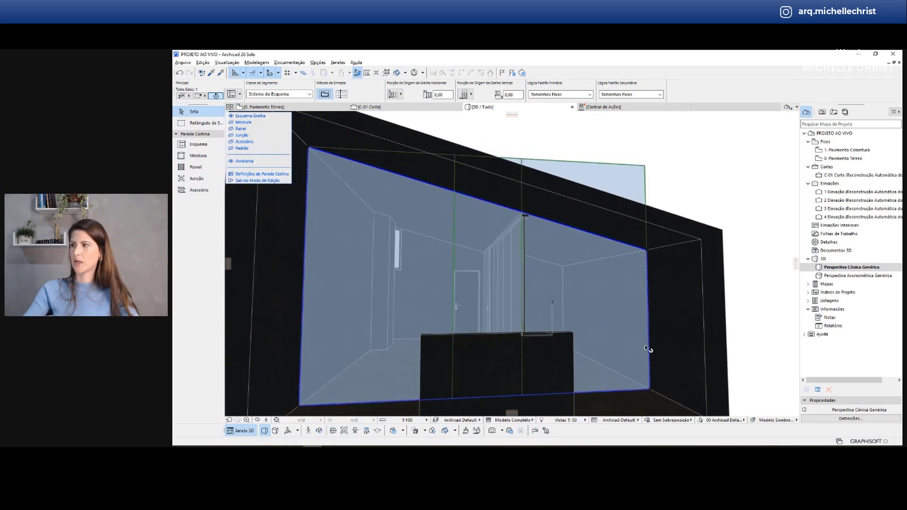
- Exit the curtain wall edit mode and view the facade trimmed to the roof slope
{"action": "left_click", "coordinate": [247, 181]}
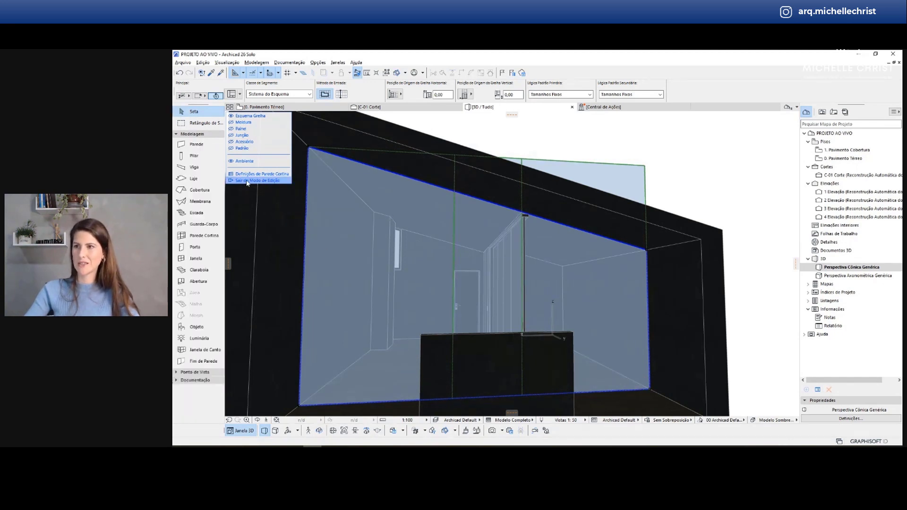
{"action": "key", "text": "Escape"}
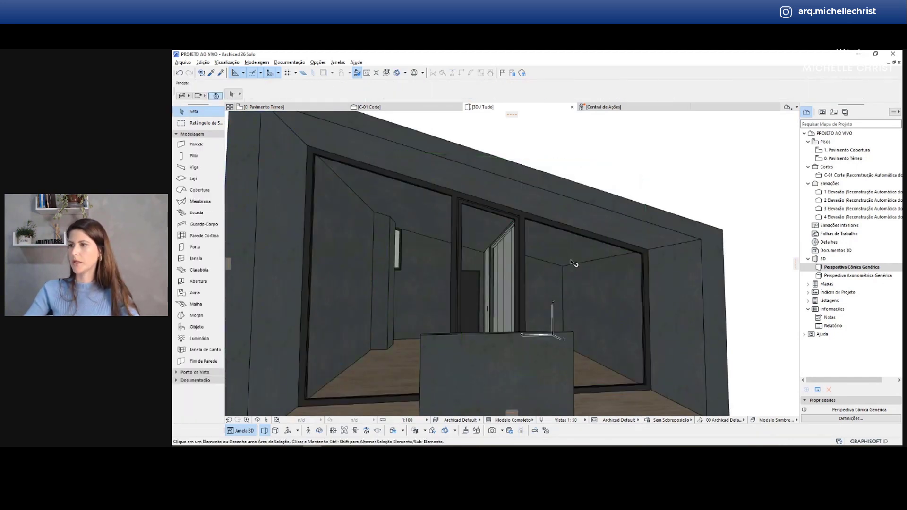
{"action": "scroll", "coordinate": [595, 265], "scroll_direction": "down", "scroll_amount": 3}
{"action": "middle_click_drag", "start_coordinate": [597, 265], "coordinate": [507, 284], "text": "shift"}
{"action": "scroll", "coordinate": [501, 273], "scroll_direction": "up", "scroll_amount": 4}
{"action": "scroll", "coordinate": [479, 255], "scroll_direction": "down", "scroll_amount": 5}
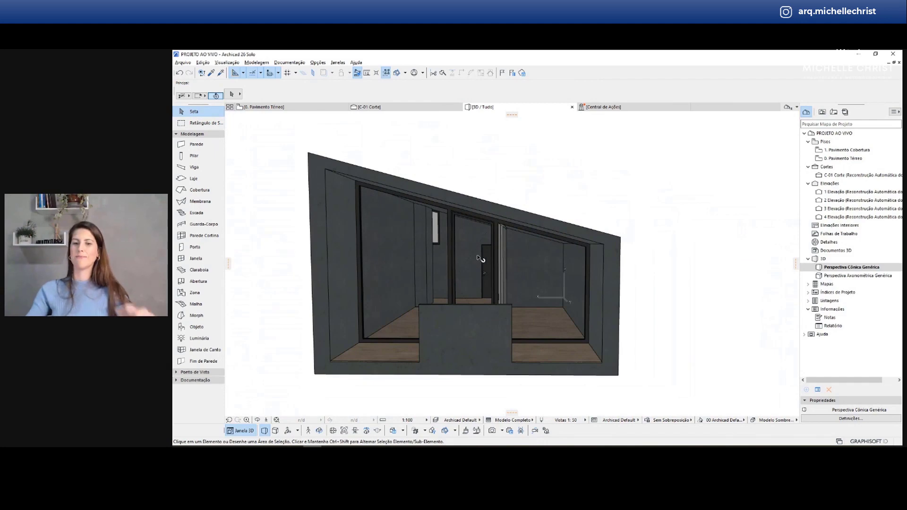
- Compare the curtain wall in the 3D model with the reference photo of the facade
{"action": "left_click", "coordinate": [480, 259]}
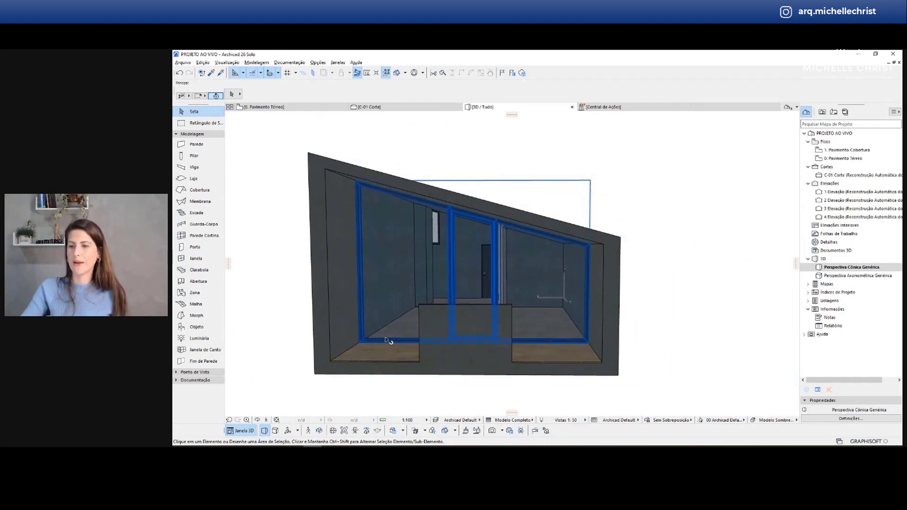
{"action": "key", "text": "Escape"}
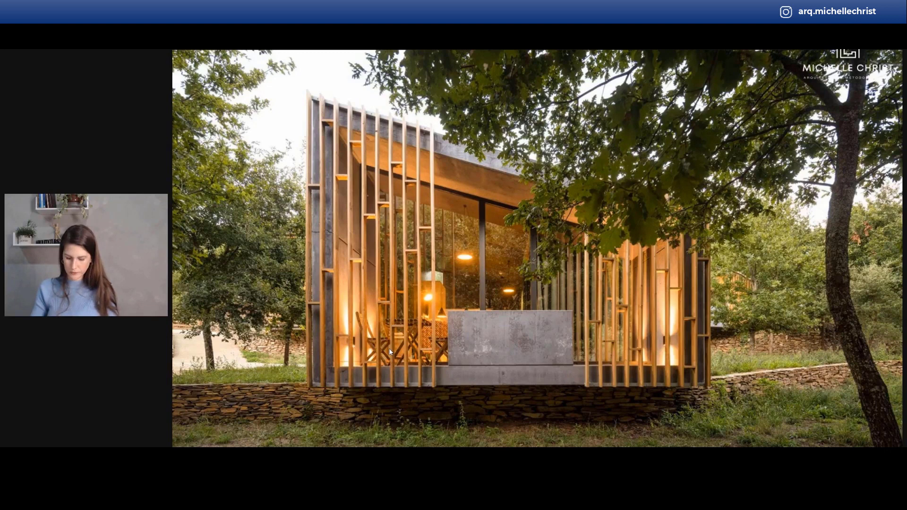
{"action": "key", "text": "alt+Tab"}
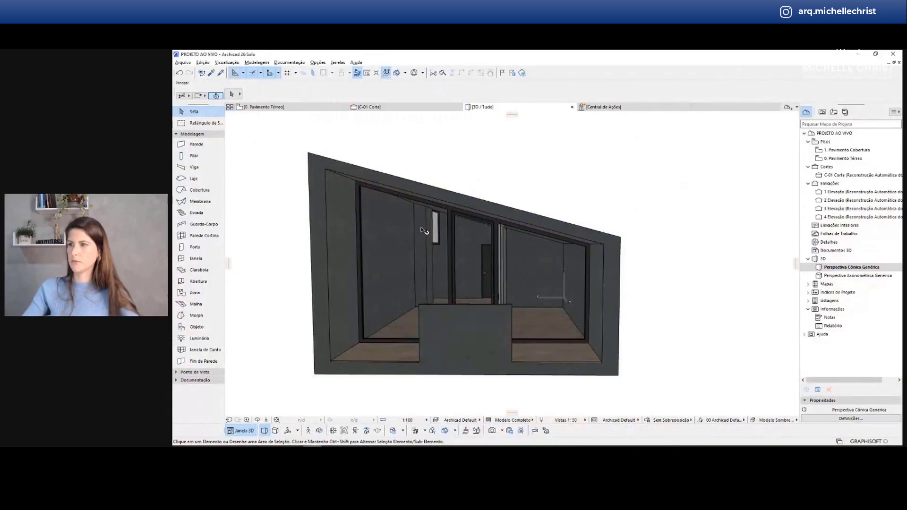
- Clear the default curtain wall's Esquema grid pattern and add a second column and a second row
{"action": "double_click", "coordinate": [187, 237]}
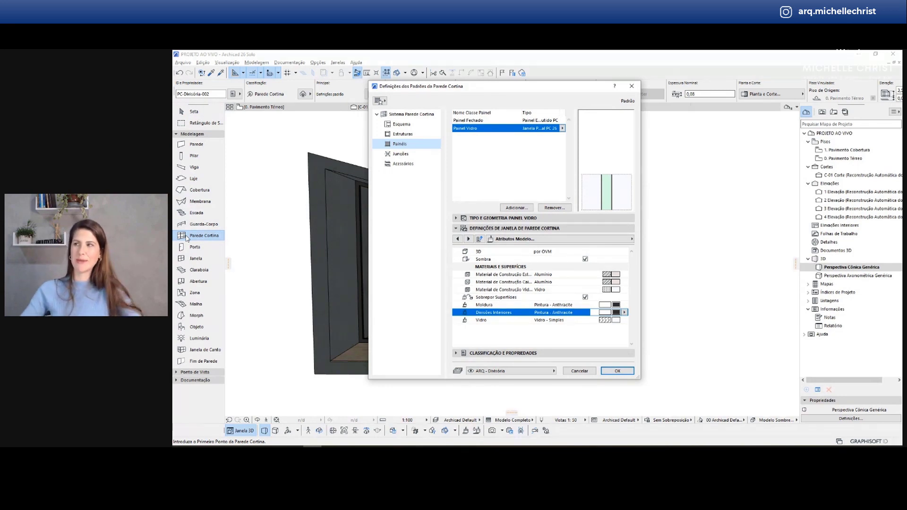
{"action": "left_click", "coordinate": [414, 114]}
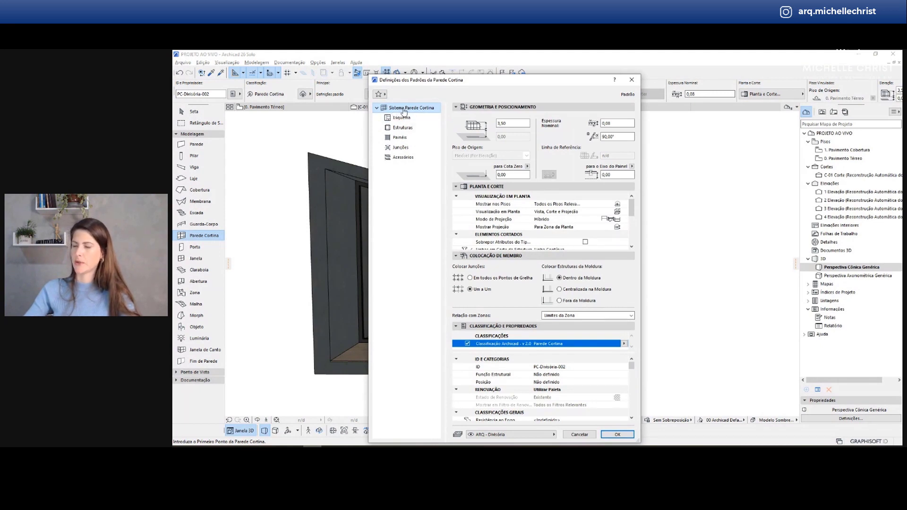
{"action": "left_click", "coordinate": [395, 119]}
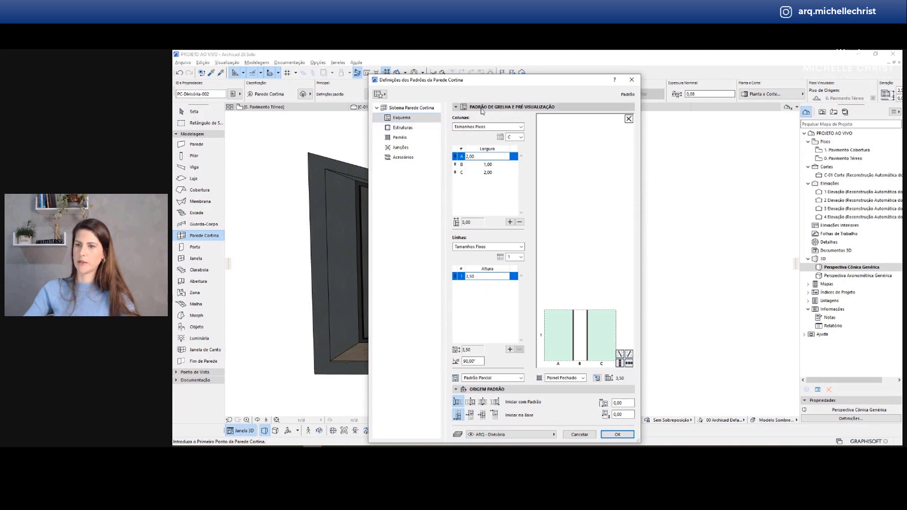
{"action": "left_click", "coordinate": [629, 119]}
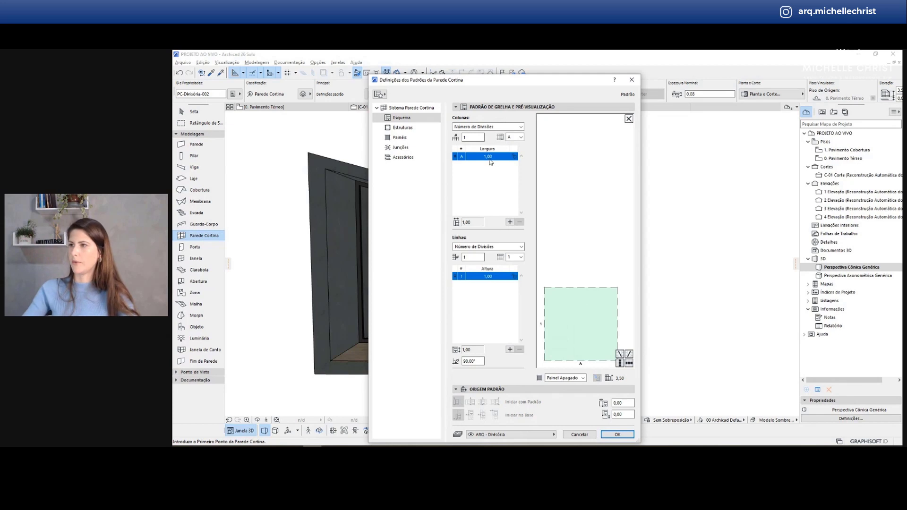
{"action": "left_click", "coordinate": [510, 222]}
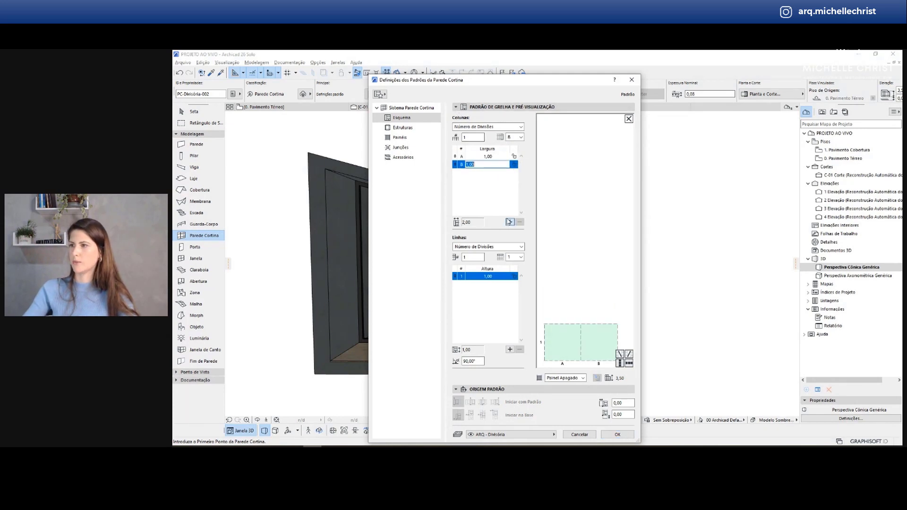
{"action": "left_click", "coordinate": [510, 349]}
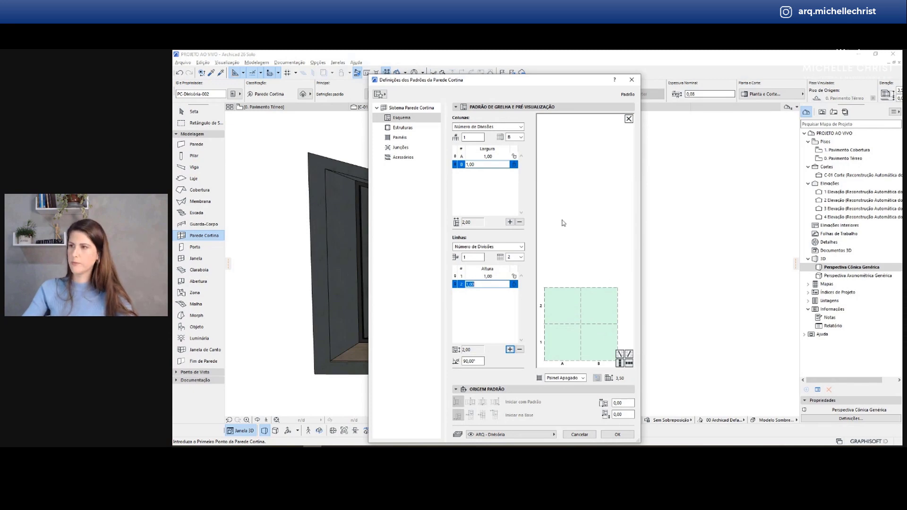
- Set grid columns A and B to 0,25 wide, using Tamanhos Fixos for the columns
{"action": "left_click", "coordinate": [482, 157]}
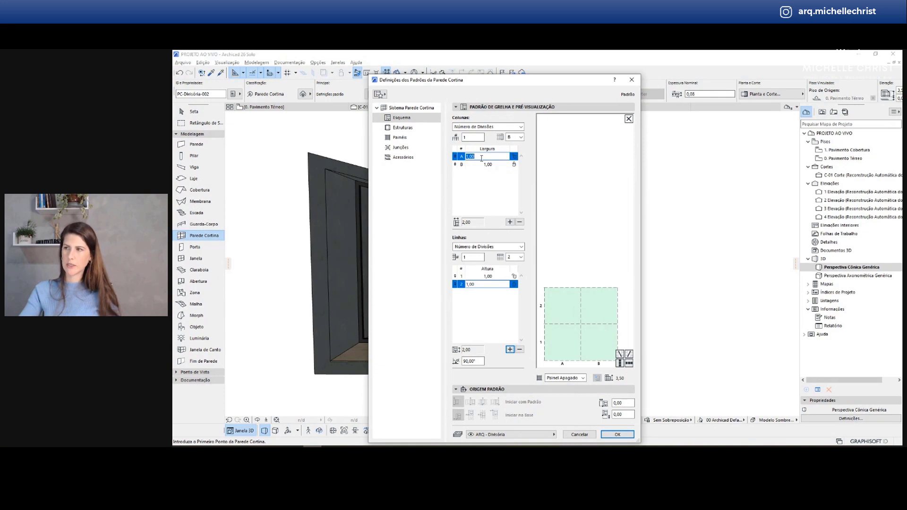
{"action": "type", "text": "0,2"}
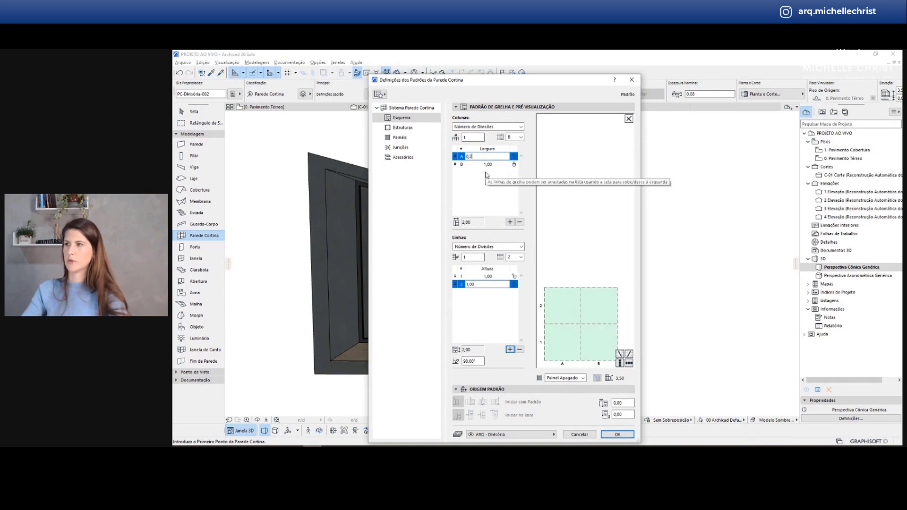
{"action": "type", "text": "5"}
{"action": "key", "text": "Return"}
{"action": "type", "text": "0,25"}
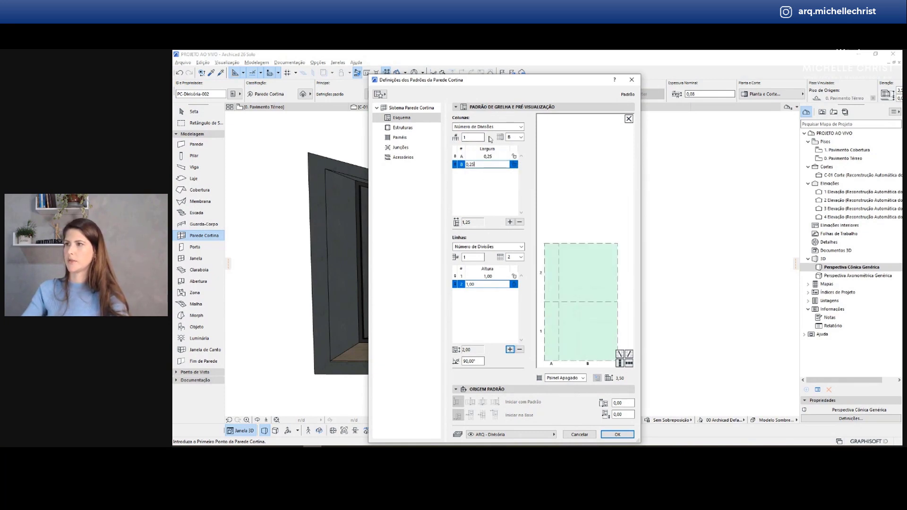
{"action": "left_click", "coordinate": [488, 126]}
{"action": "left_click", "coordinate": [471, 134]}
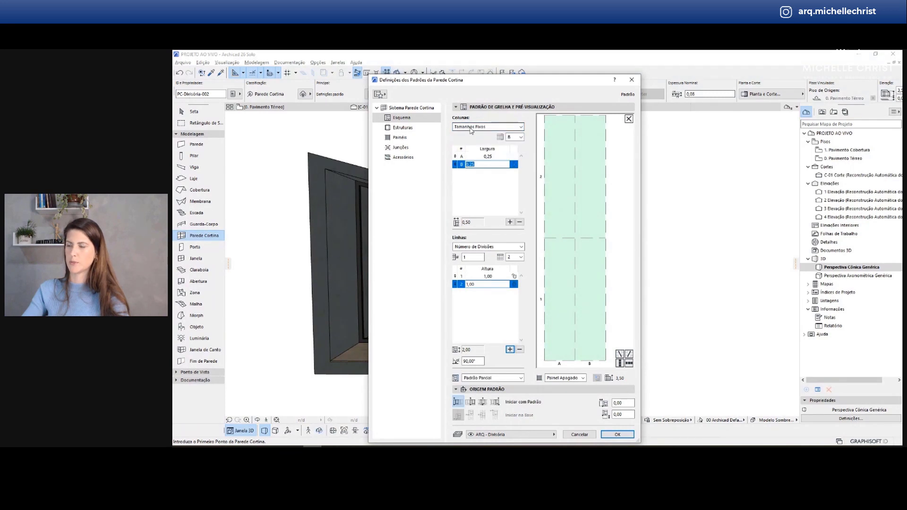
{"action": "left_click", "coordinate": [481, 158]}
{"action": "left_click", "coordinate": [482, 164]}
{"action": "left_click", "coordinate": [483, 180]}
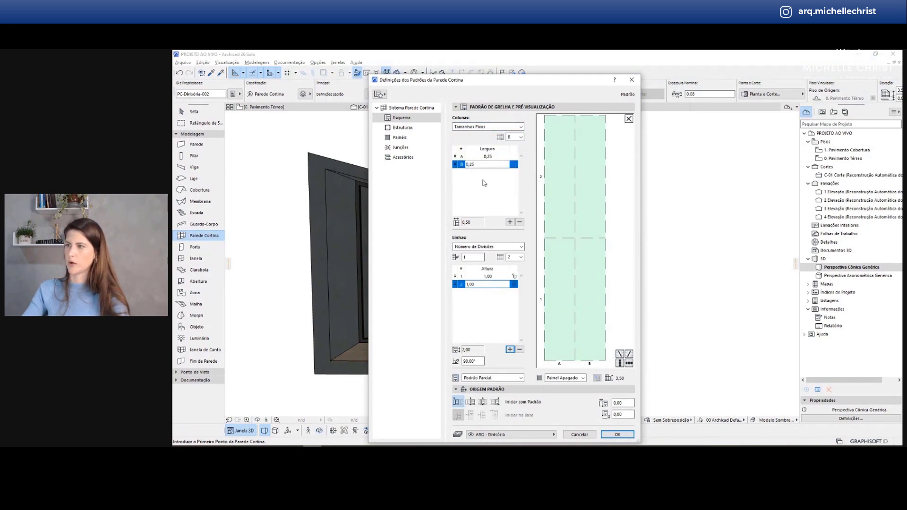
- Switch the grid rows to Tamanhos Fixos and set both row heights to 1,10
{"action": "left_click", "coordinate": [485, 247]}
{"action": "left_click", "coordinate": [472, 256]}
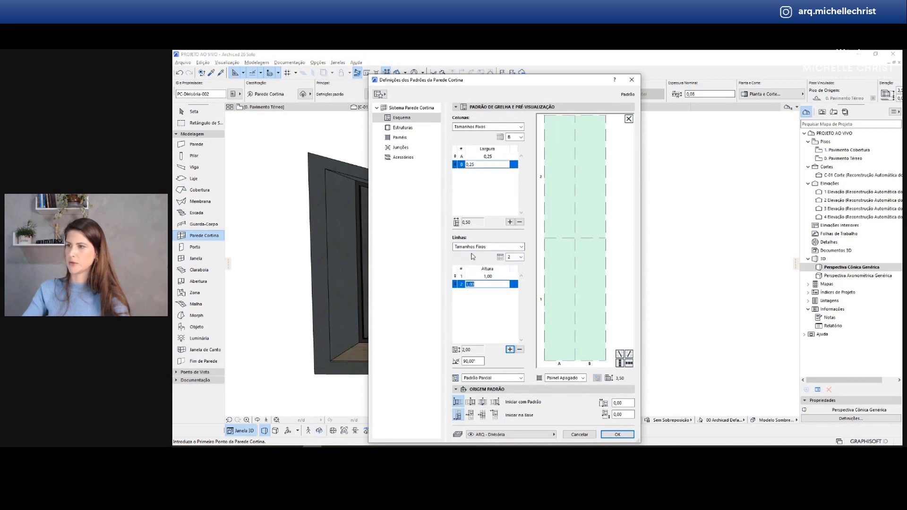
{"action": "left_click", "coordinate": [488, 276]}
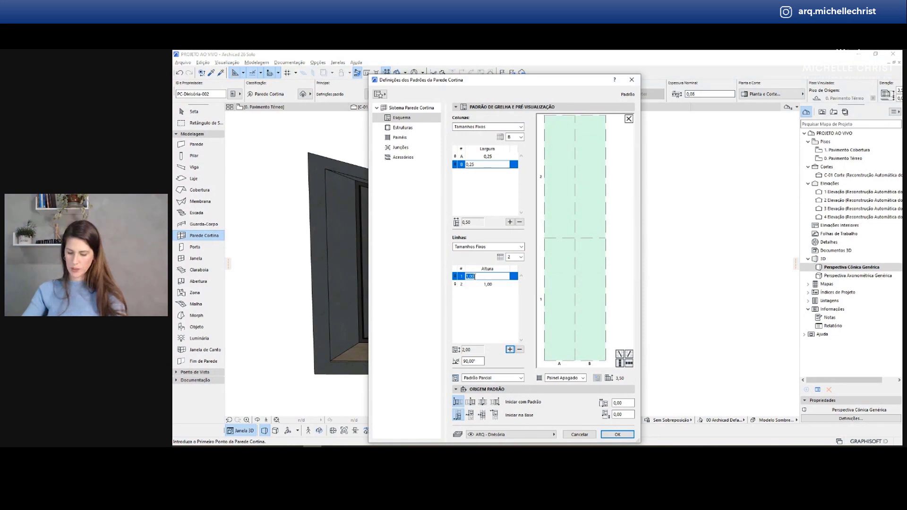
{"action": "left_click", "coordinate": [482, 285]}
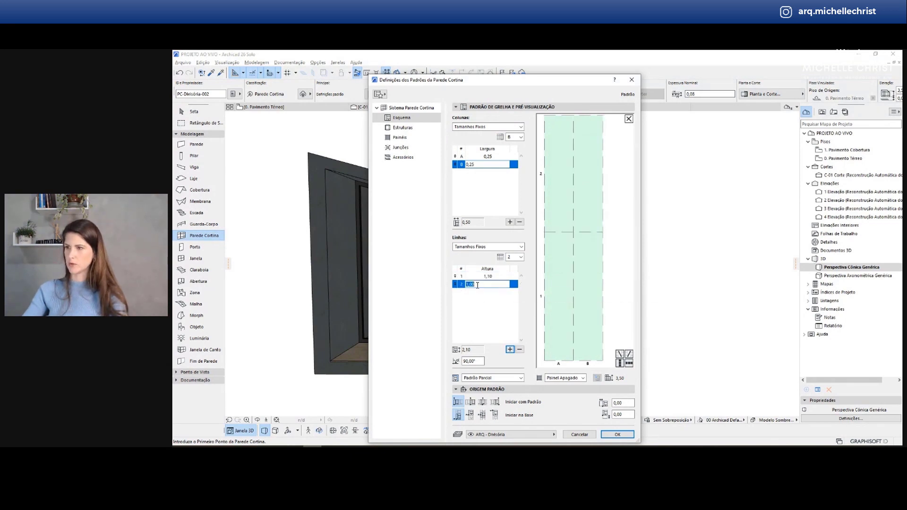
{"action": "type", "text": "1,1"}
{"action": "left_click", "coordinate": [488, 300]}
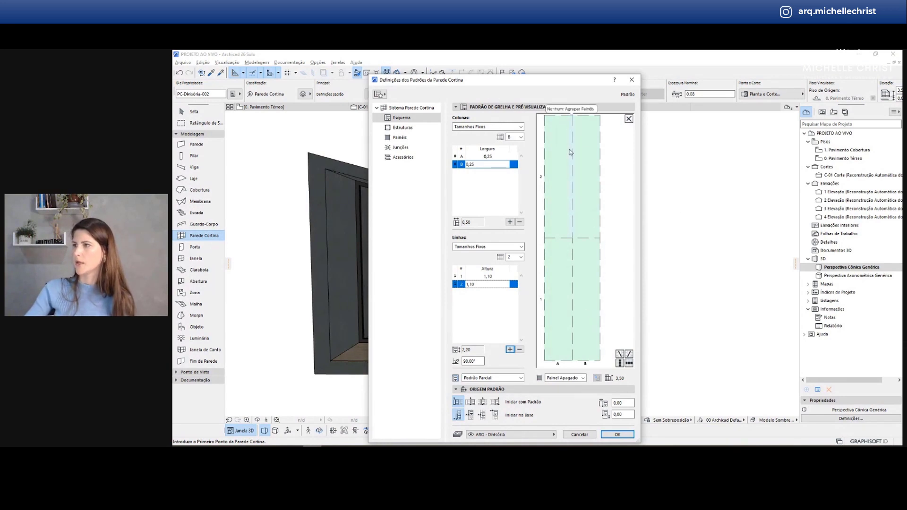
- Assign the Moldura frame class to the lower and upper segments of the pattern's central vertical grid line
{"action": "left_click", "coordinate": [575, 264]}
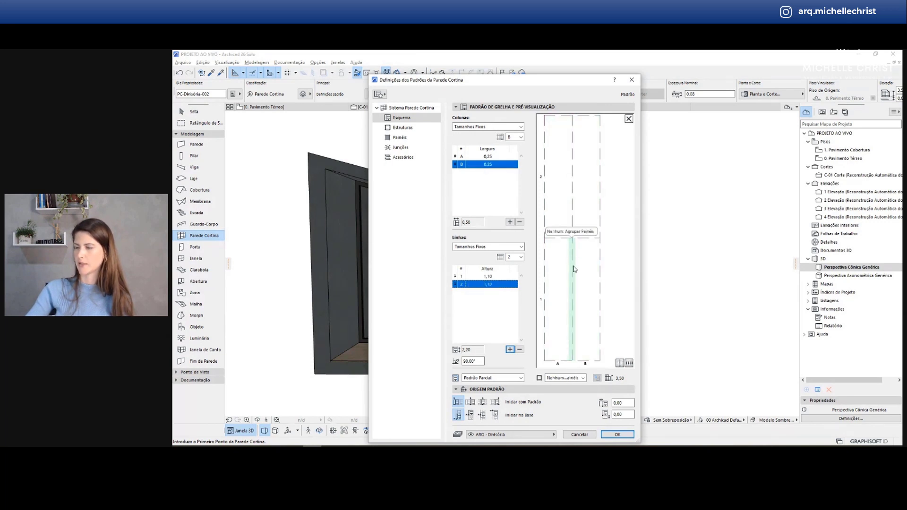
{"action": "left_click", "coordinate": [566, 378]}
{"action": "left_click", "coordinate": [566, 412]}
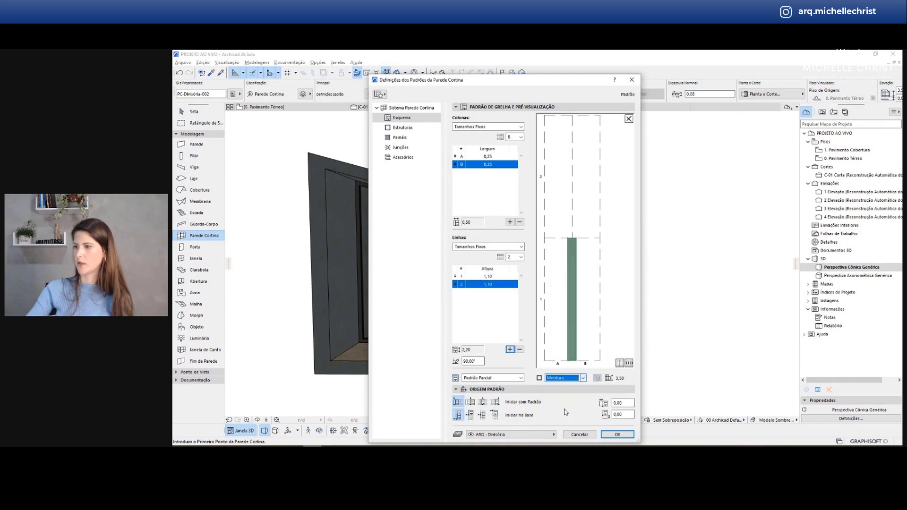
{"action": "left_click", "coordinate": [572, 198]}
{"action": "left_click", "coordinate": [553, 377]}
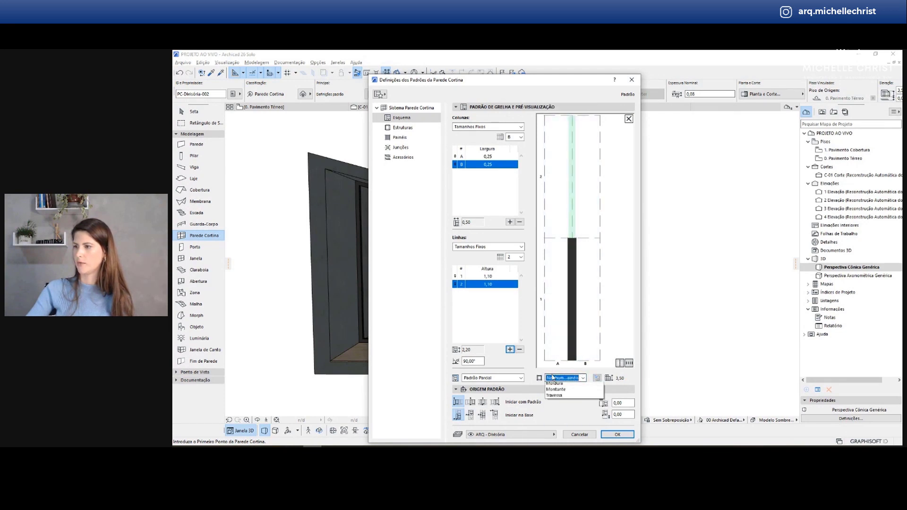
{"action": "left_click", "coordinate": [565, 412]}
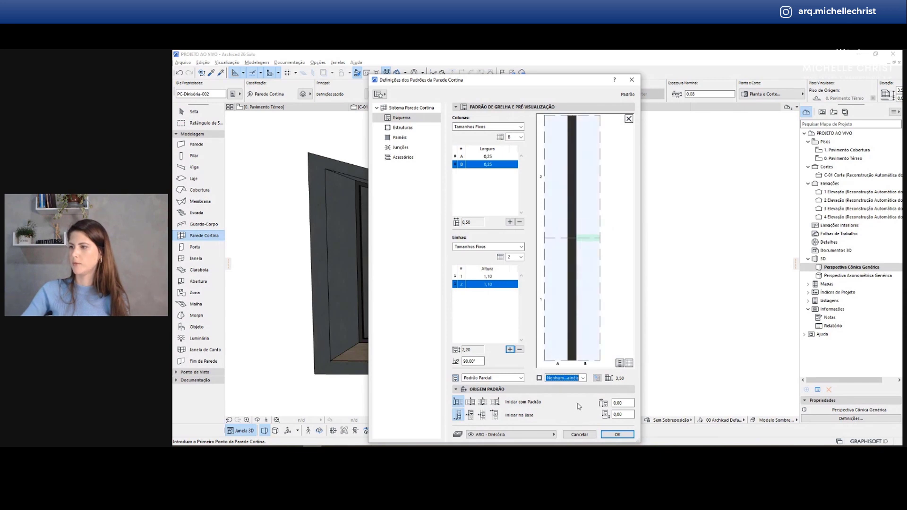
- Assign the Moldura frame class to column B's middle horizontal segment and column A's top horizontal segment
{"action": "left_click", "coordinate": [564, 378]}
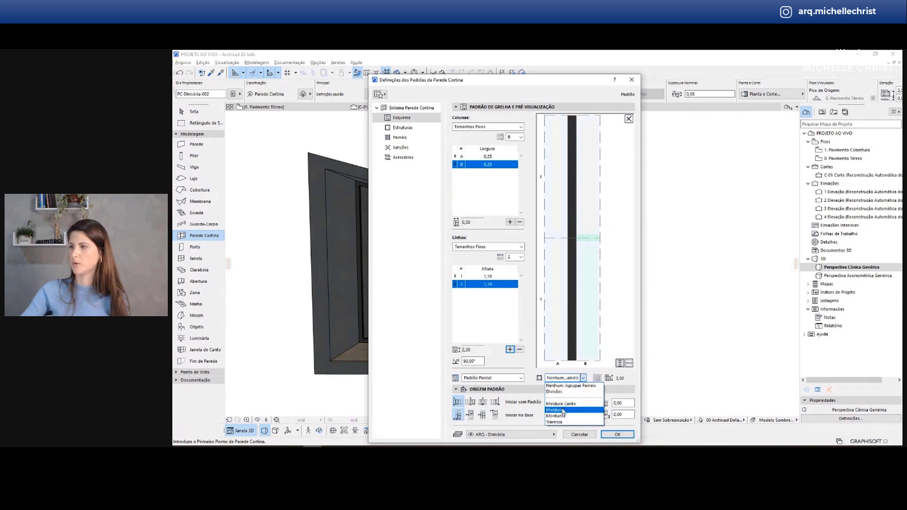
{"action": "left_click", "coordinate": [563, 410]}
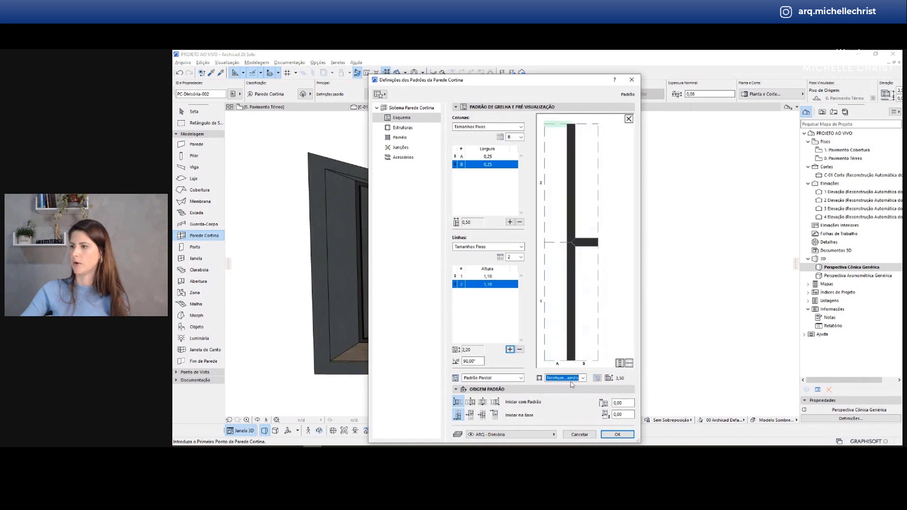
{"action": "left_click", "coordinate": [564, 378]}
{"action": "left_click", "coordinate": [562, 410]}
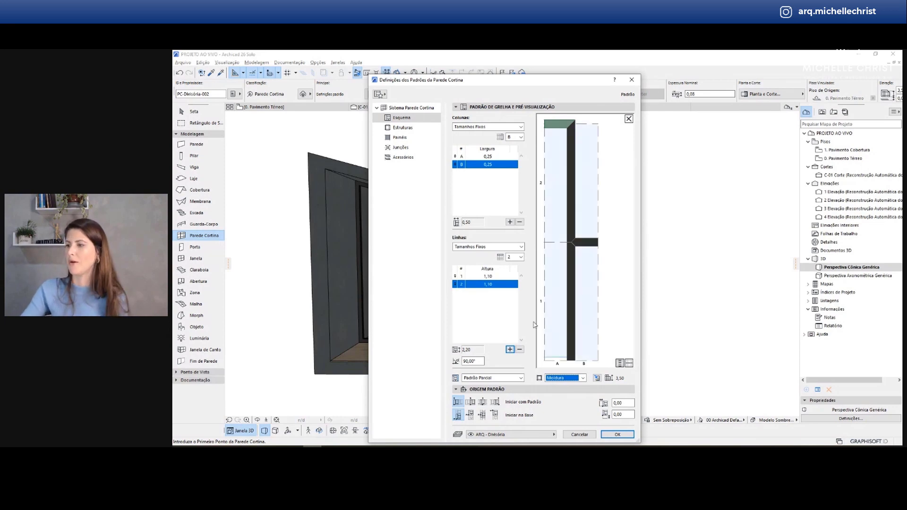
{"action": "left_click", "coordinate": [573, 166]}
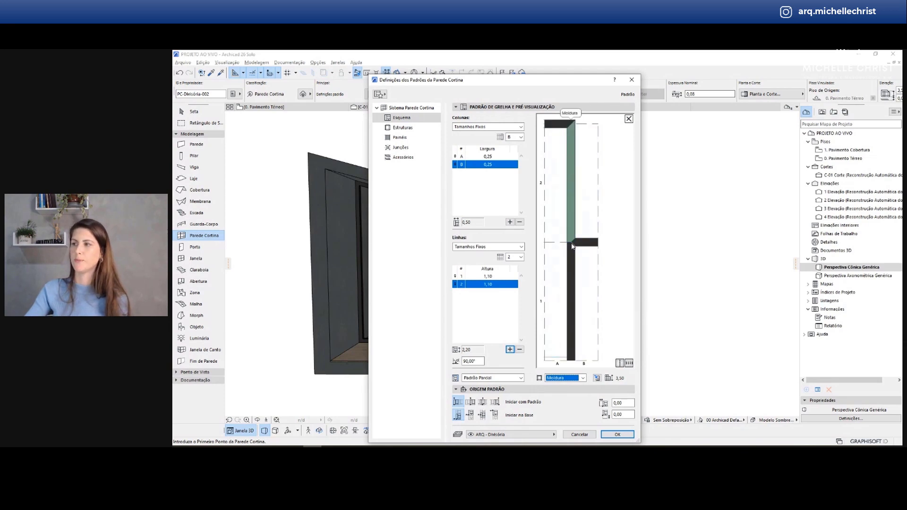
- Set the Moldura frame profile's width to 0,03 and its depth to 0,12 in the Estruturas settings
{"action": "left_click", "coordinate": [392, 127]}
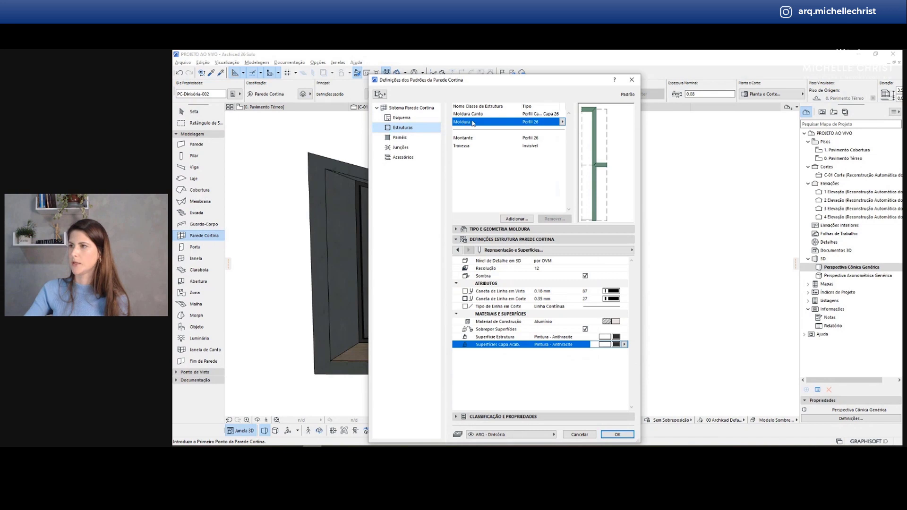
{"action": "left_click", "coordinate": [486, 126]}
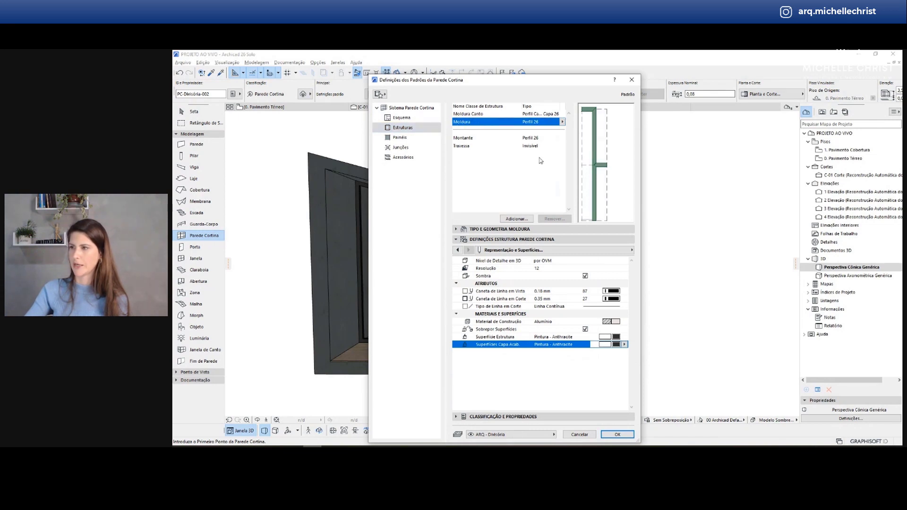
{"action": "left_click", "coordinate": [462, 230]}
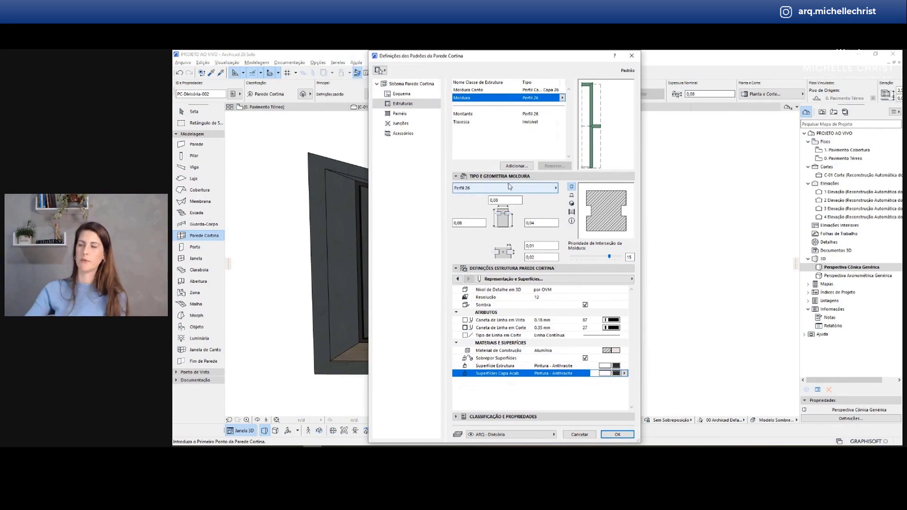
{"action": "left_click_drag", "start_coordinate": [502, 201], "coordinate": [486, 201]}
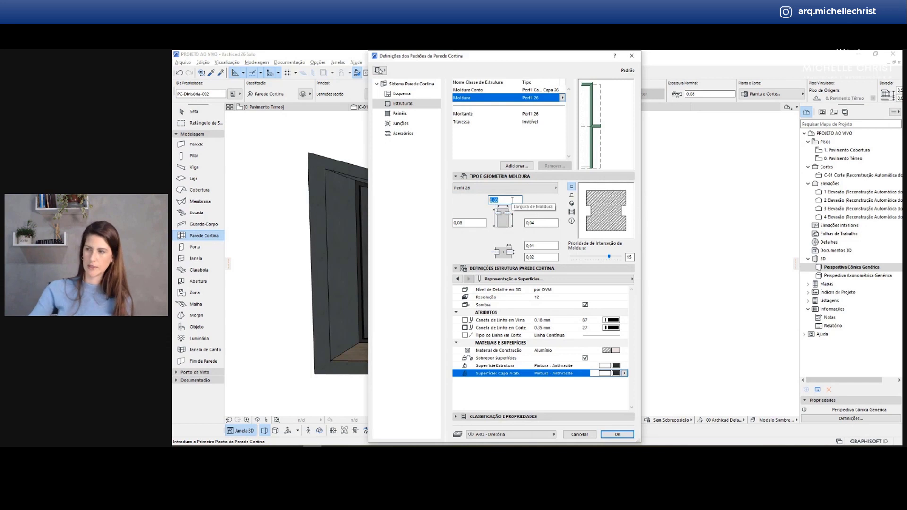
{"action": "type", "text": "0"}
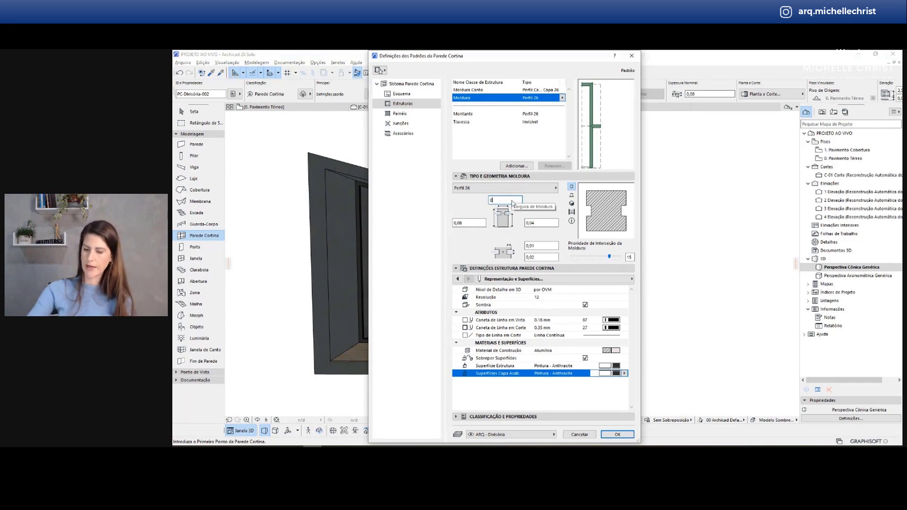
{"action": "type", "text": ",03"}
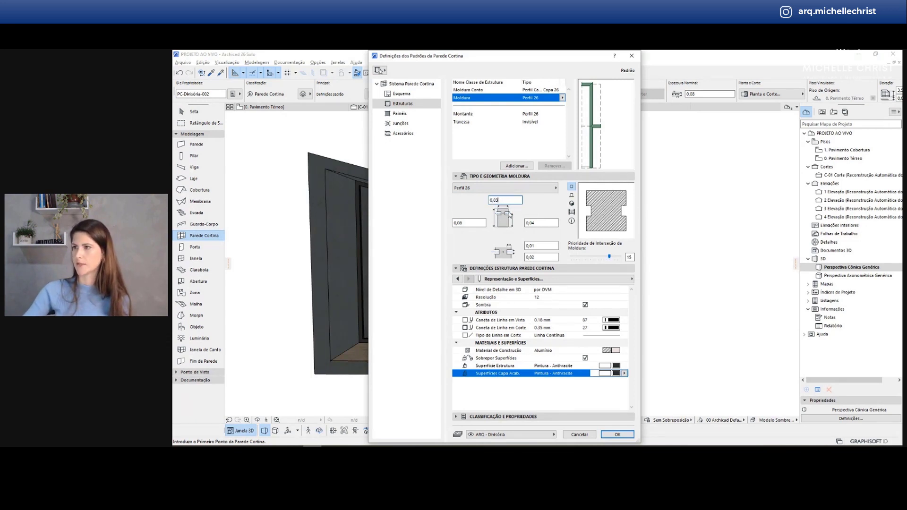
{"action": "left_click", "coordinate": [471, 224]}
{"action": "left_click_drag", "start_coordinate": [471, 224], "coordinate": [449, 227]}
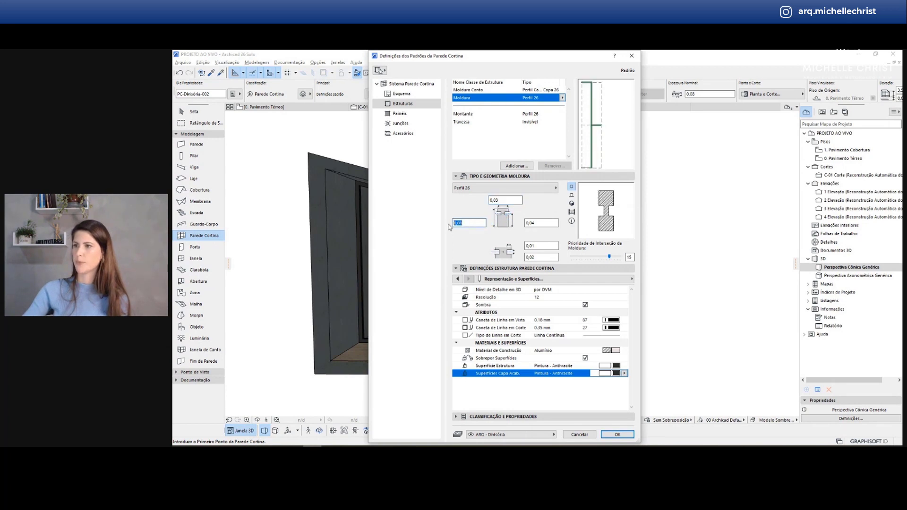
{"action": "type", "text": ",12"}
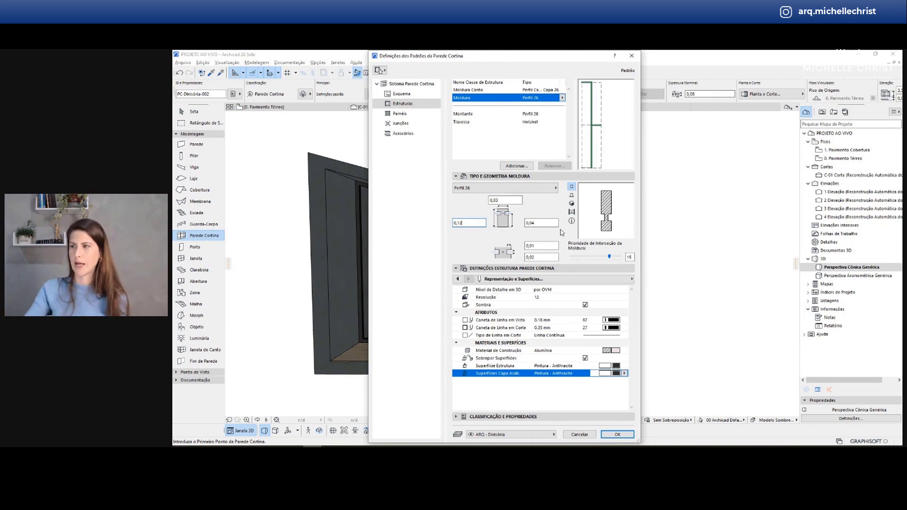
- Set the Moldura profile's offset relative to the panel to 0,12 and its panel insertion depth to 0
{"action": "left_click", "coordinate": [530, 223]}
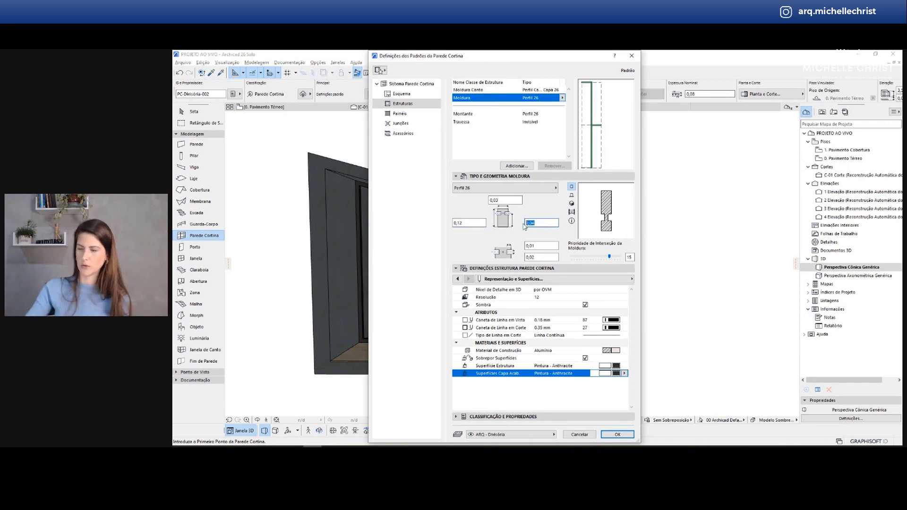
{"action": "key", "text": "BackSpace"}
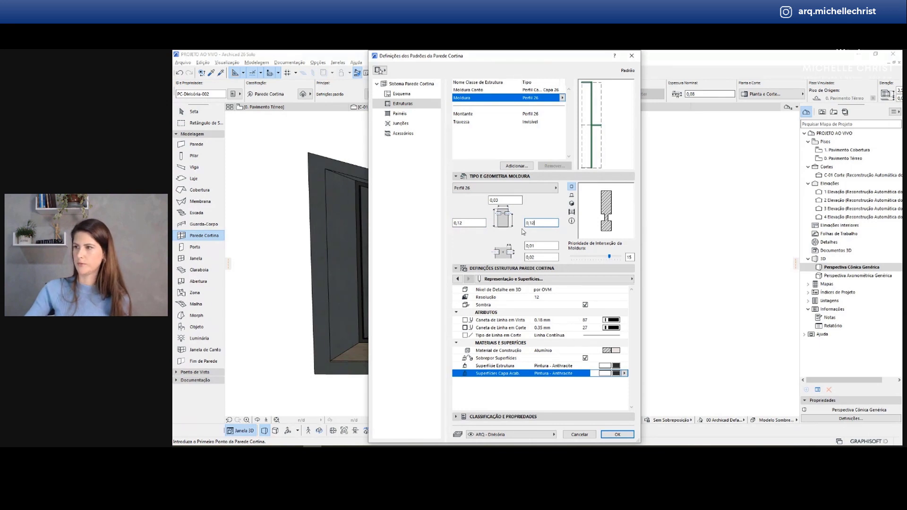
{"action": "type", "text": "0"}
{"action": "left_click", "coordinate": [539, 245]}
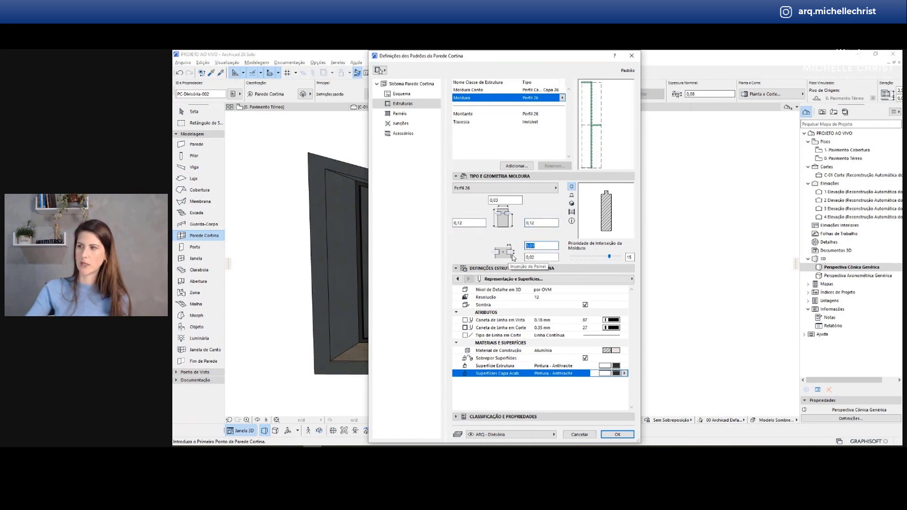
{"action": "type", "text": "0"}
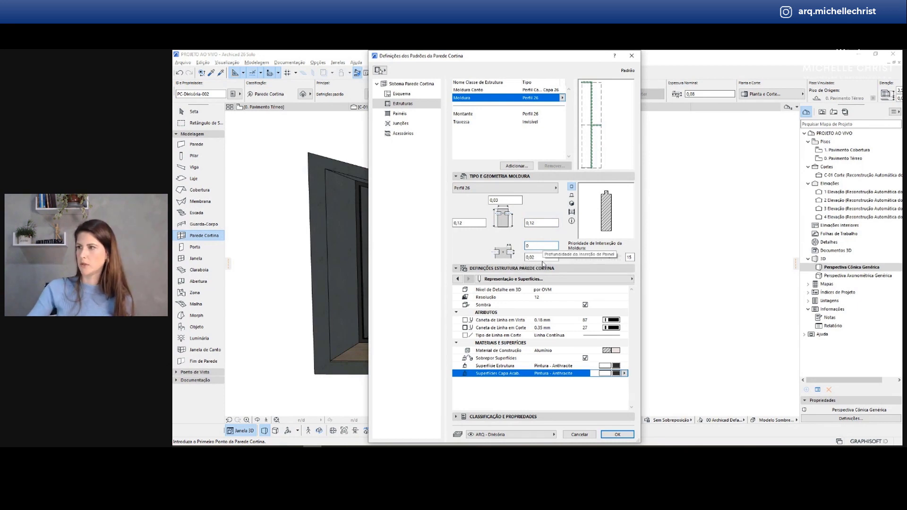
- Set the Moldura profile's remaining panel insertion dimension to 0 and display its Representação e Superfícies settings
{"action": "key", "text": "Tab"}
{"action": "type", "text": "0"}
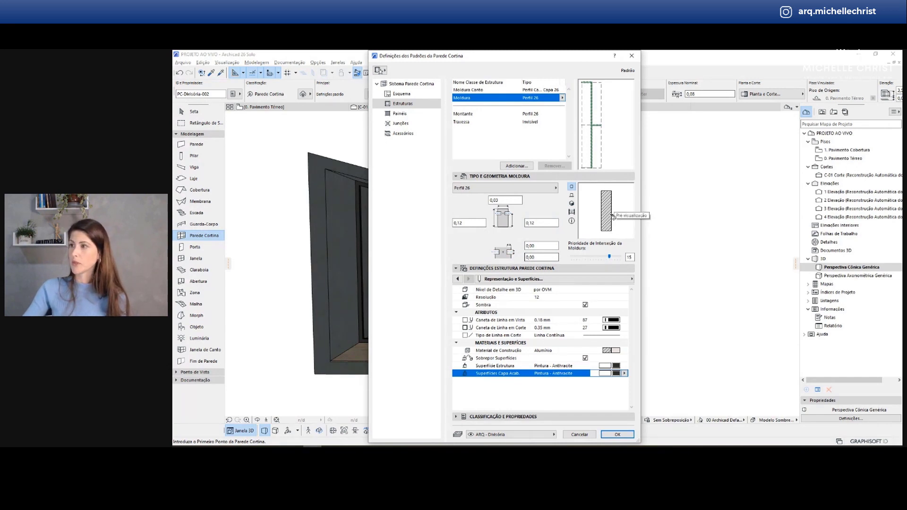
{"action": "left_click", "coordinate": [507, 280]}
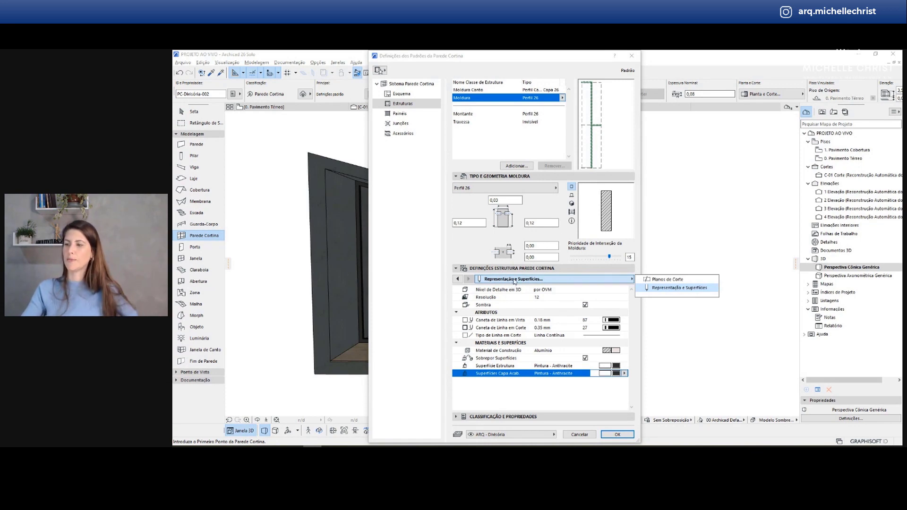
{"action": "left_click", "coordinate": [505, 280]}
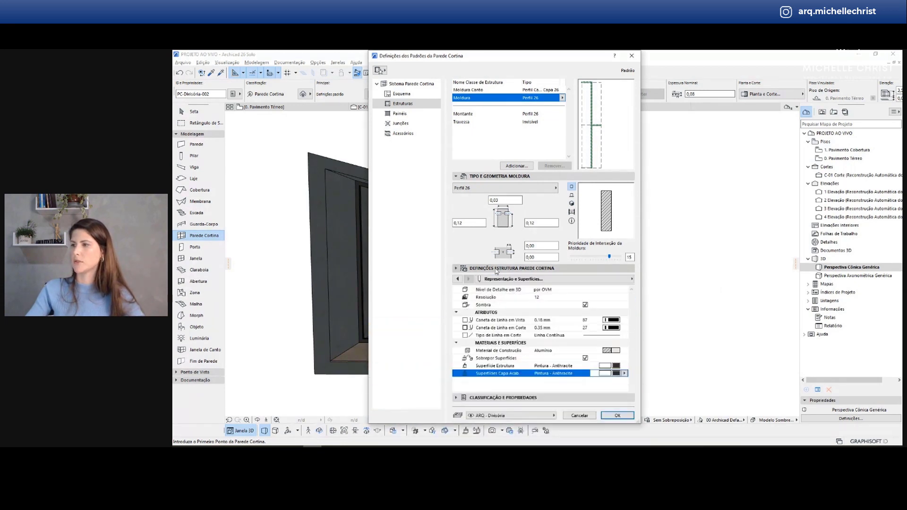
- Set the Moldura frame's building material to Madeira
{"action": "left_click", "coordinate": [523, 351]}
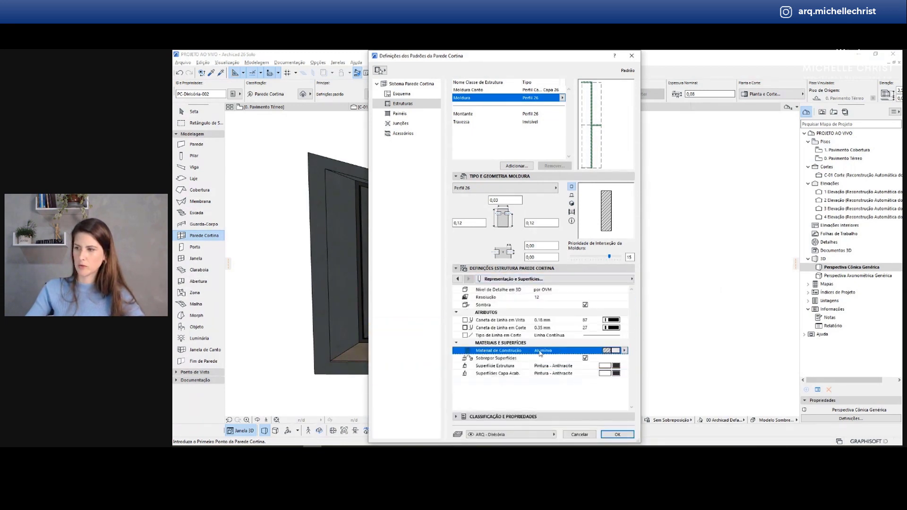
{"action": "left_click", "coordinate": [625, 351]}
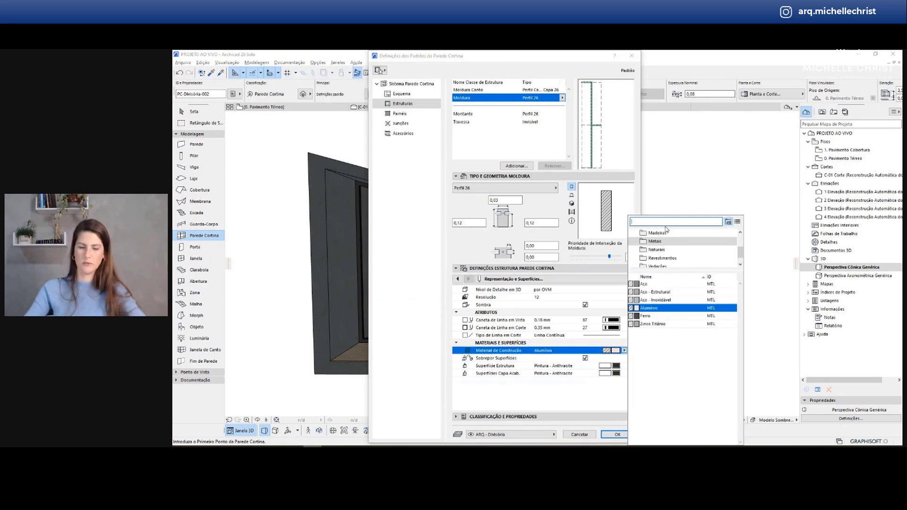
{"action": "type", "text": "madeir"}
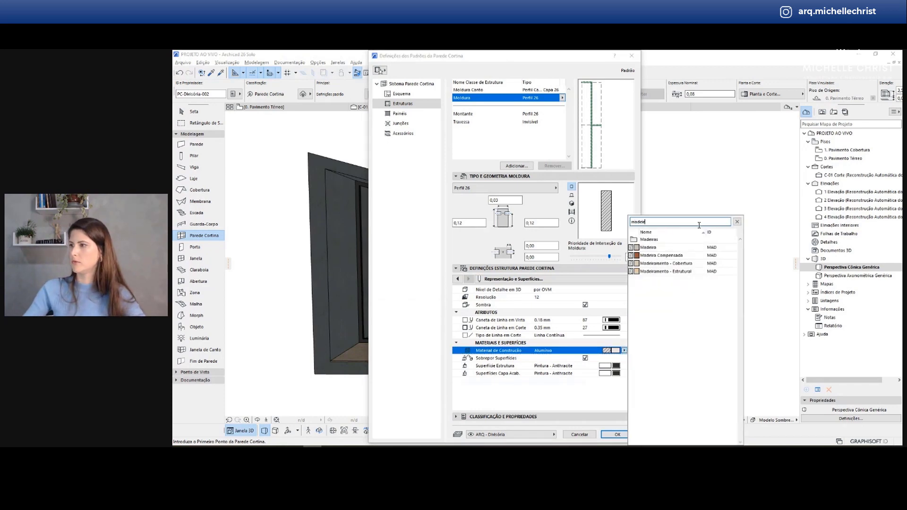
{"action": "left_click", "coordinate": [662, 256]}
{"action": "left_click", "coordinate": [625, 351]}
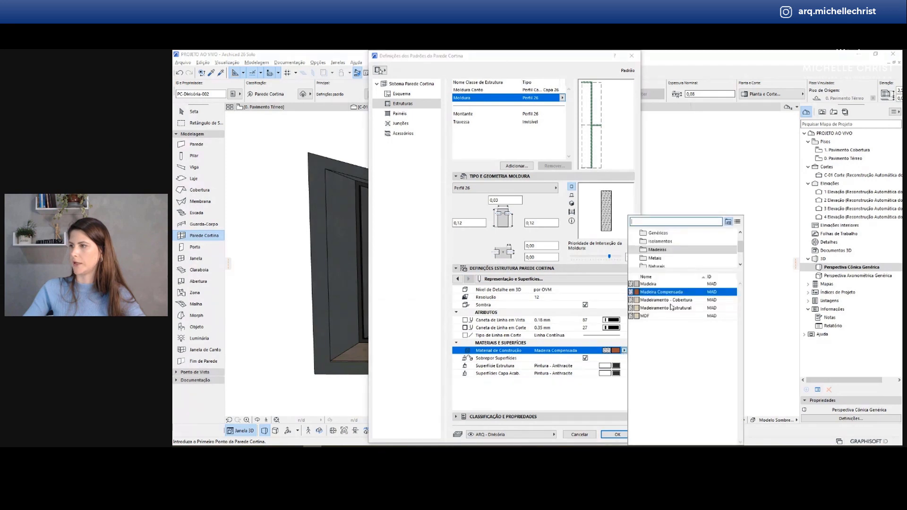
{"action": "left_click", "coordinate": [661, 286]}
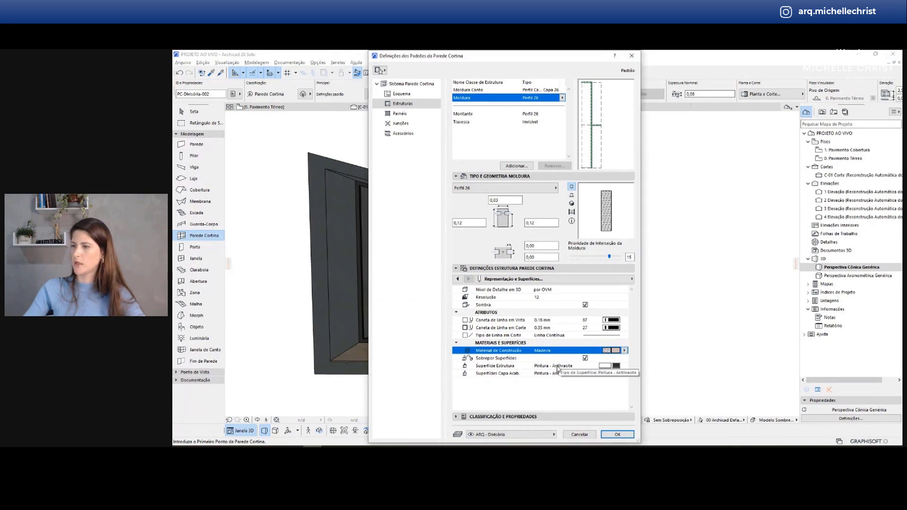
- Turn off the Moldura frame's surface override and accept the curtain wall default settings
{"action": "left_click", "coordinate": [586, 359]}
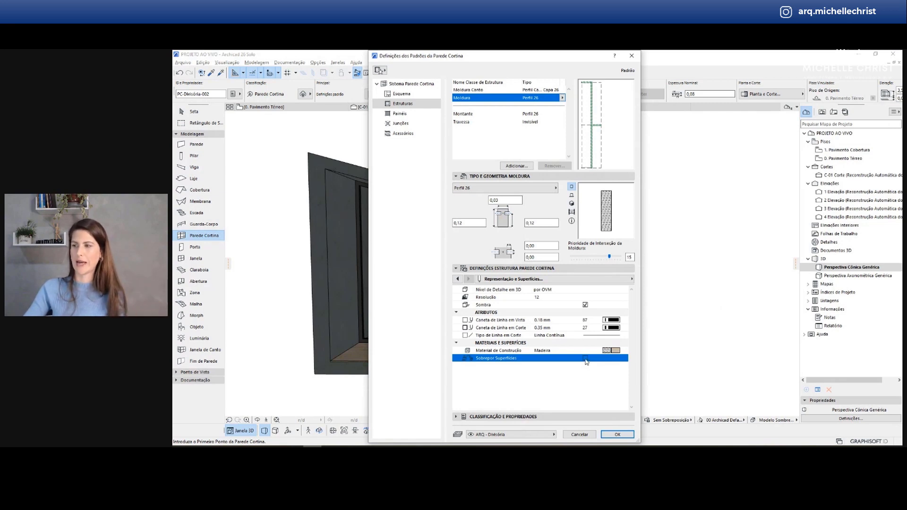
{"action": "left_click", "coordinate": [568, 352]}
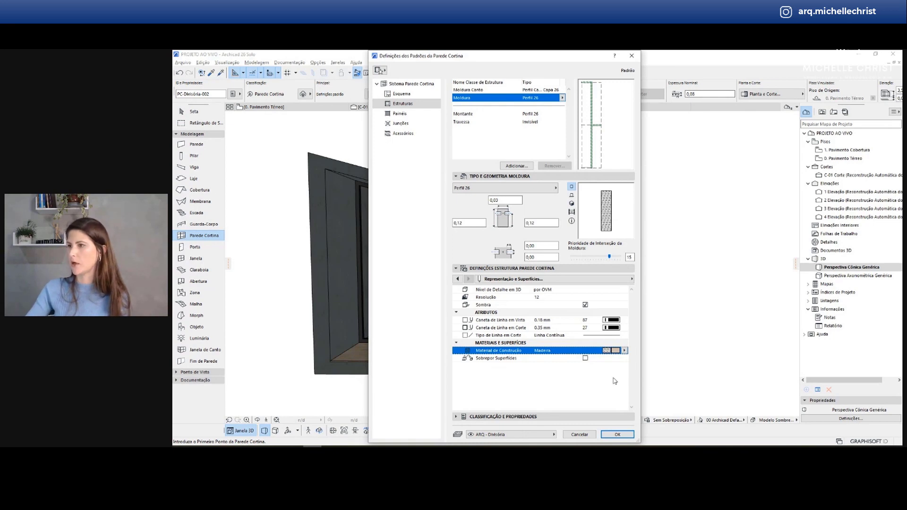
{"action": "left_click", "coordinate": [618, 435]}
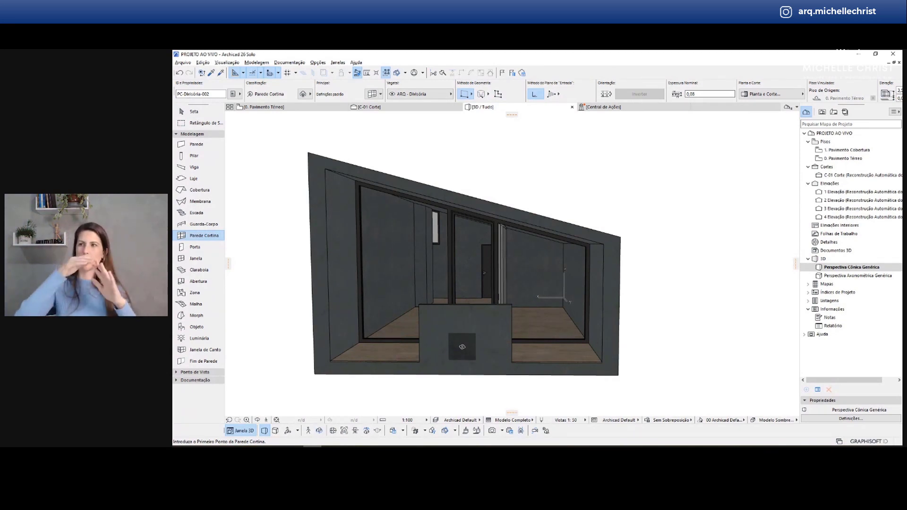
- Examine the elevation markers on the Pavimento Térreo floor plan to identify the elevation facing the glazed facade
{"action": "left_click", "coordinate": [307, 110]}
{"action": "scroll", "coordinate": [441, 294], "scroll_direction": "down", "scroll_amount": 5}
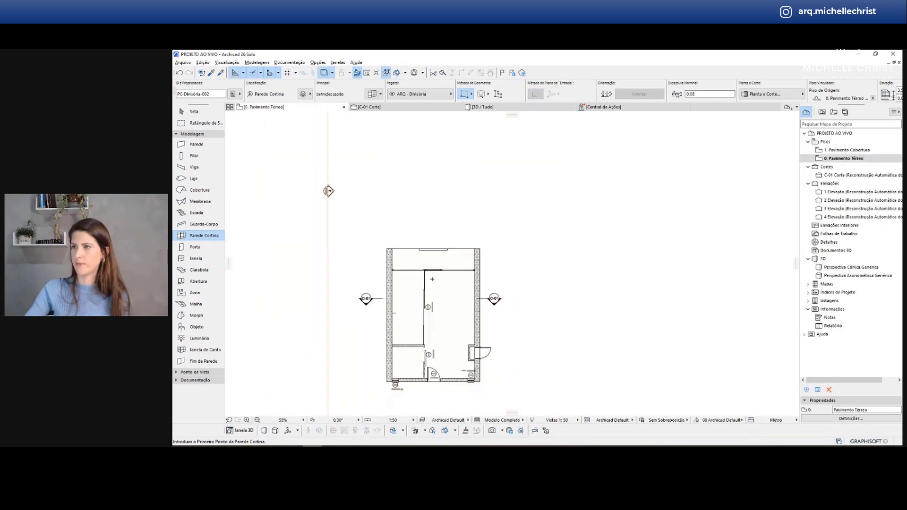
{"action": "scroll", "coordinate": [432, 279], "scroll_direction": "down", "scroll_amount": 2}
{"action": "middle_click_drag", "start_coordinate": [433, 280], "coordinate": [343, 371]}
{"action": "scroll", "coordinate": [405, 245], "scroll_direction": "down", "scroll_amount": 2}
{"action": "scroll", "coordinate": [476, 164], "scroll_direction": "up", "scroll_amount": 5}
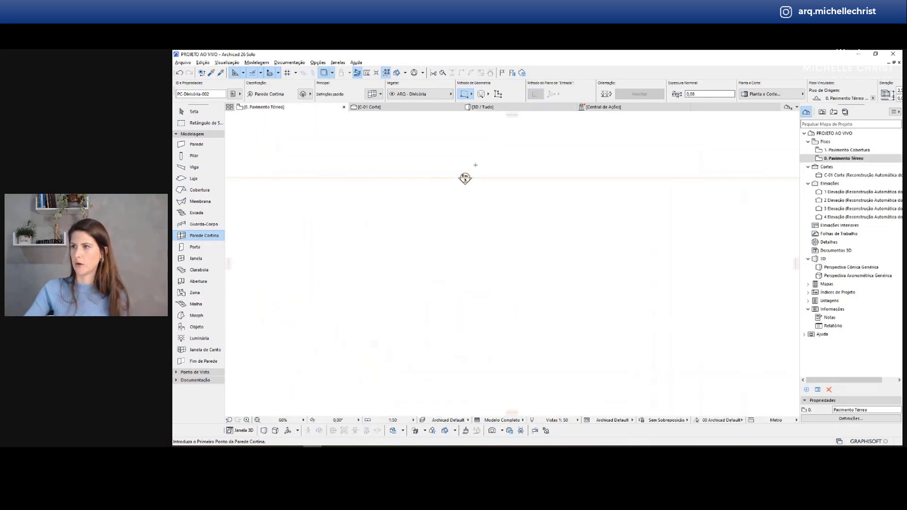
{"action": "scroll", "coordinate": [476, 165], "scroll_direction": "up", "scroll_amount": 2}
{"action": "scroll", "coordinate": [459, 186], "scroll_direction": "down", "scroll_amount": 7}
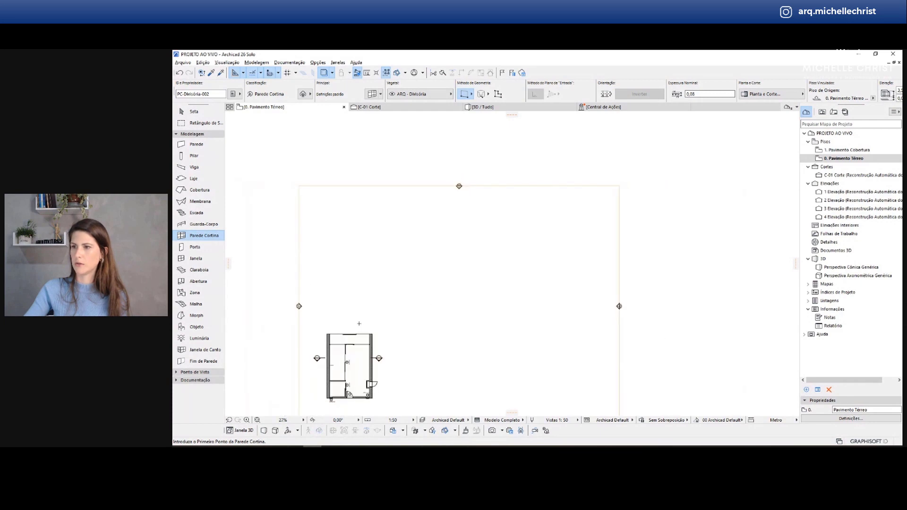
{"action": "scroll", "coordinate": [340, 337], "scroll_direction": "up", "scroll_amount": 7}
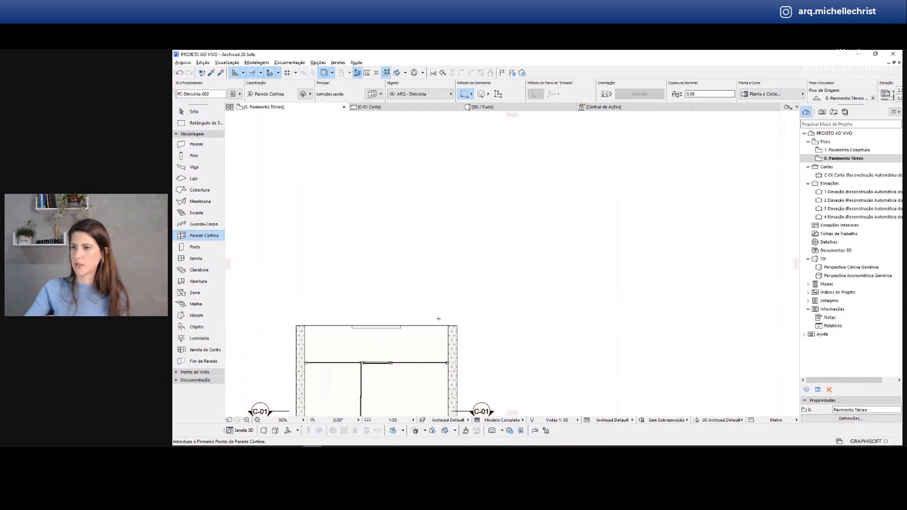
{"action": "scroll", "coordinate": [439, 319], "scroll_direction": "down", "scroll_amount": 4}
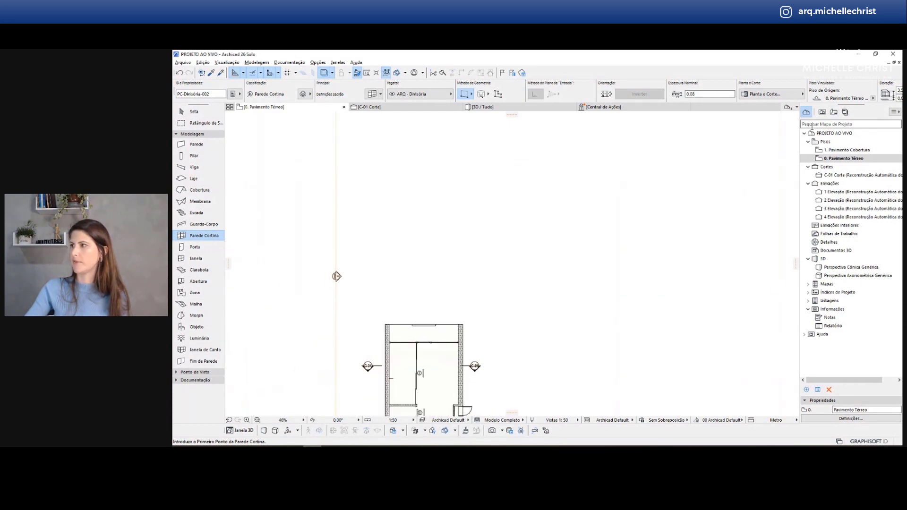
{"action": "scroll", "coordinate": [456, 371], "scroll_direction": "down", "scroll_amount": 3}
{"action": "scroll", "coordinate": [471, 216], "scroll_direction": "up", "scroll_amount": 8}
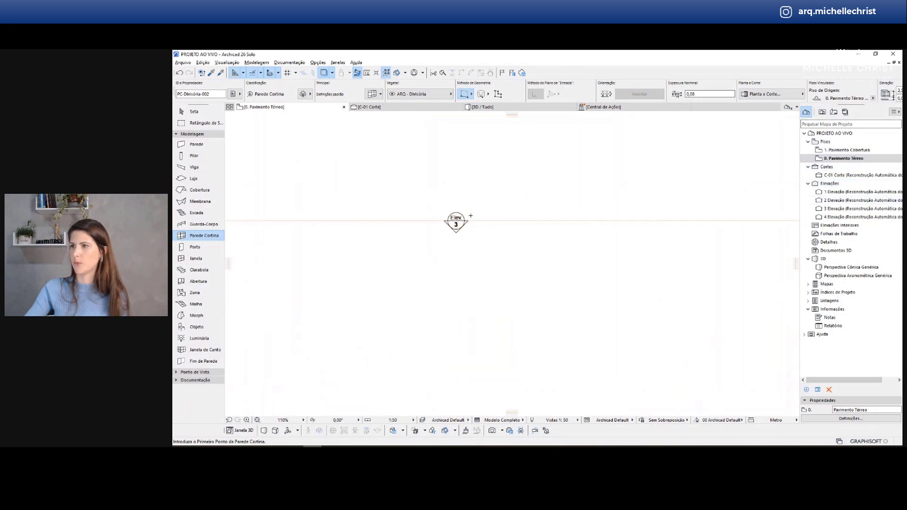
{"action": "scroll", "coordinate": [470, 216], "scroll_direction": "up", "scroll_amount": 5}
{"action": "scroll", "coordinate": [433, 229], "scroll_direction": "down", "scroll_amount": 10}
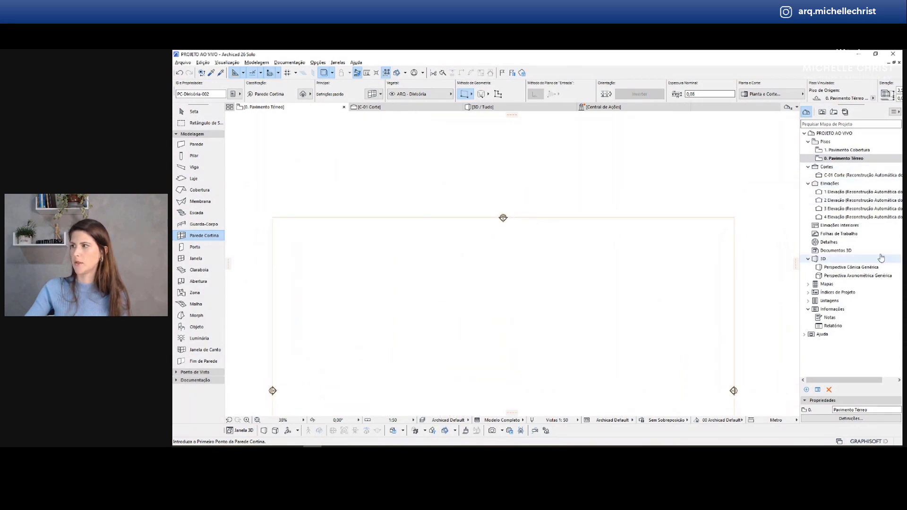
- Open the 3 Elevação view, bring the sloped-roof facade into close view and maximize the window
{"action": "double_click", "coordinate": [846, 208]}
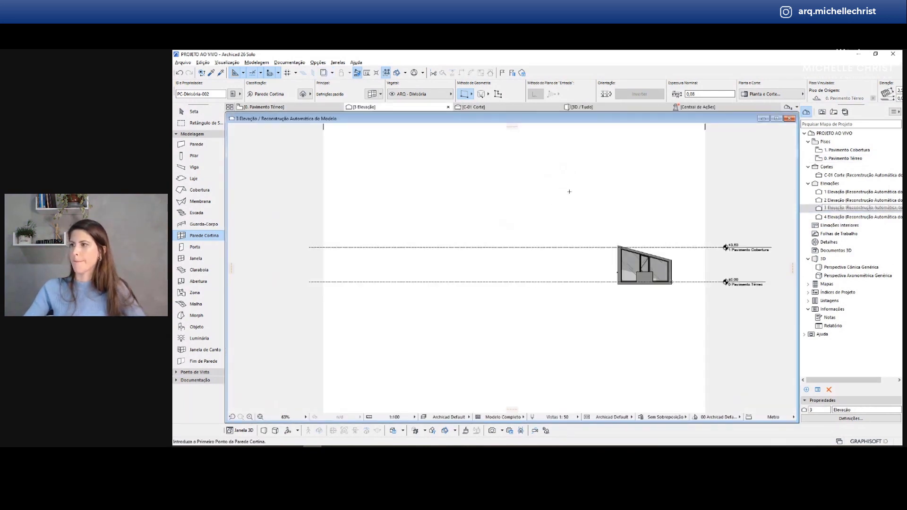
{"action": "scroll", "coordinate": [676, 275], "scroll_direction": "up", "scroll_amount": 2}
{"action": "scroll", "coordinate": [676, 274], "scroll_direction": "up", "scroll_amount": 6}
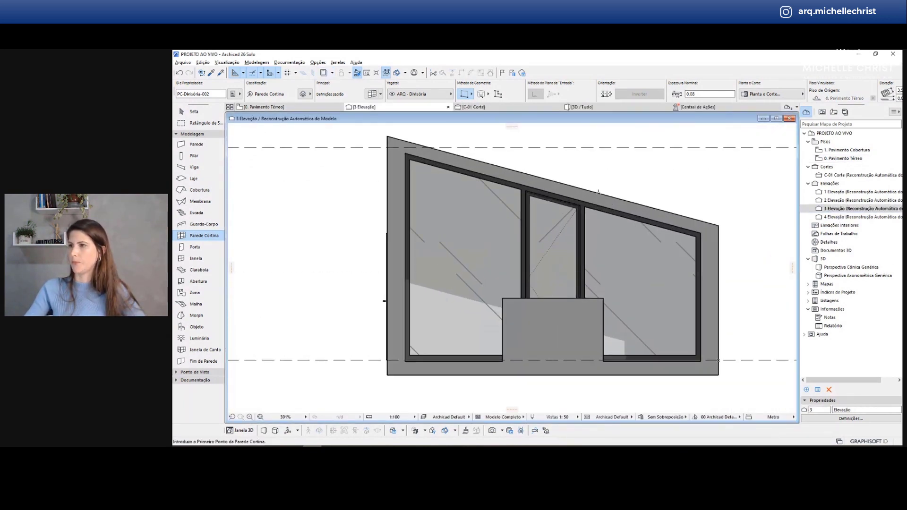
{"action": "mouse_move", "coordinate": [388, 216]}
{"action": "middle_mouse_down"}
{"action": "mouse_move", "coordinate": [459, 210]}
{"action": "mouse_move", "coordinate": [384, 203]}
{"action": "middle_mouse_up"}
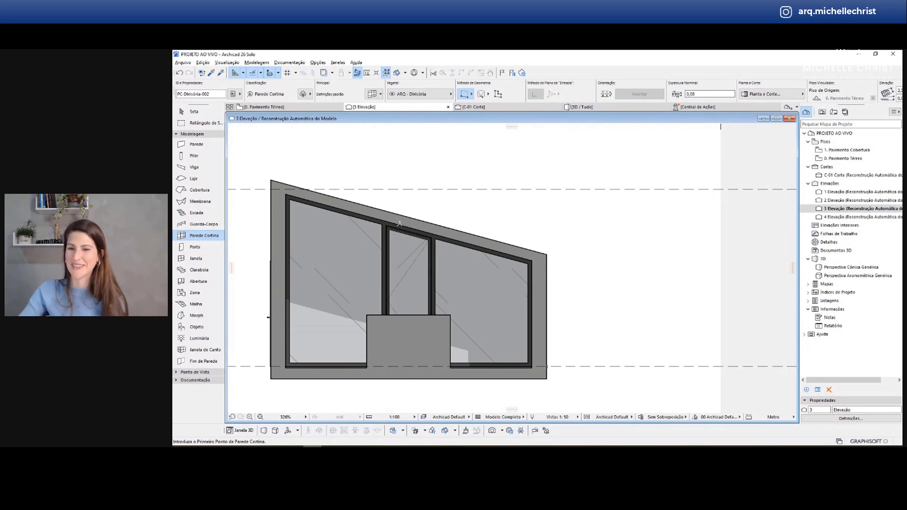
{"action": "scroll", "coordinate": [401, 228], "scroll_direction": "up", "scroll_amount": 3}
{"action": "scroll", "coordinate": [399, 275], "scroll_direction": "down", "scroll_amount": 3}
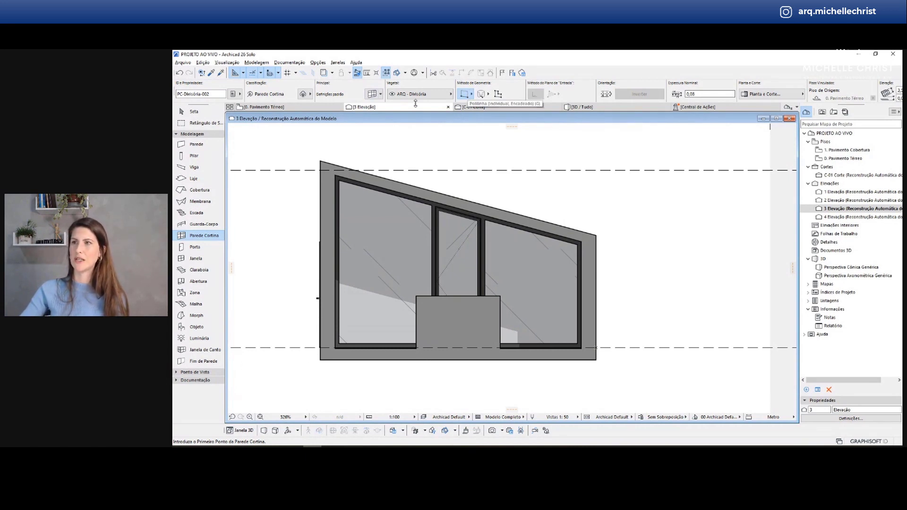
{"action": "double_click", "coordinate": [310, 118]}
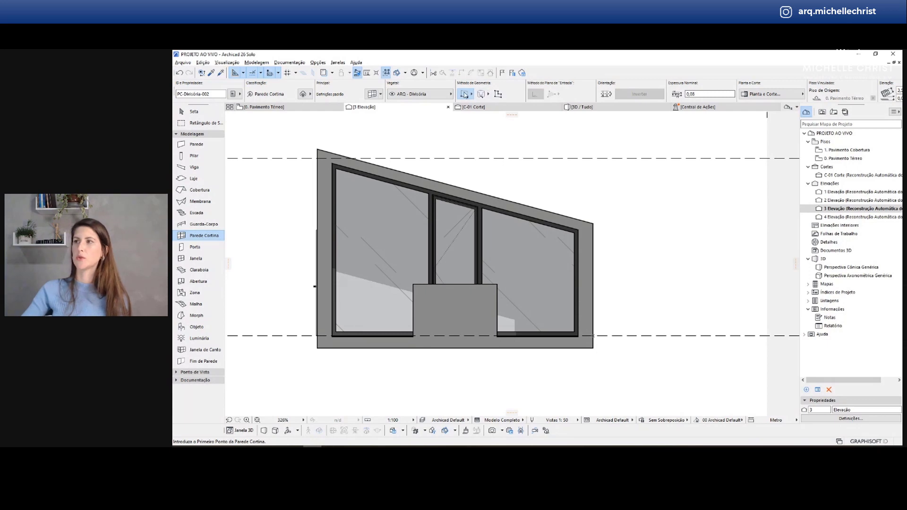
- Draw a curtain wall by its boundary, about 1,73 wide, from the facade's taller side edge, with its top following the roof slope
{"action": "left_click", "coordinate": [498, 94]}
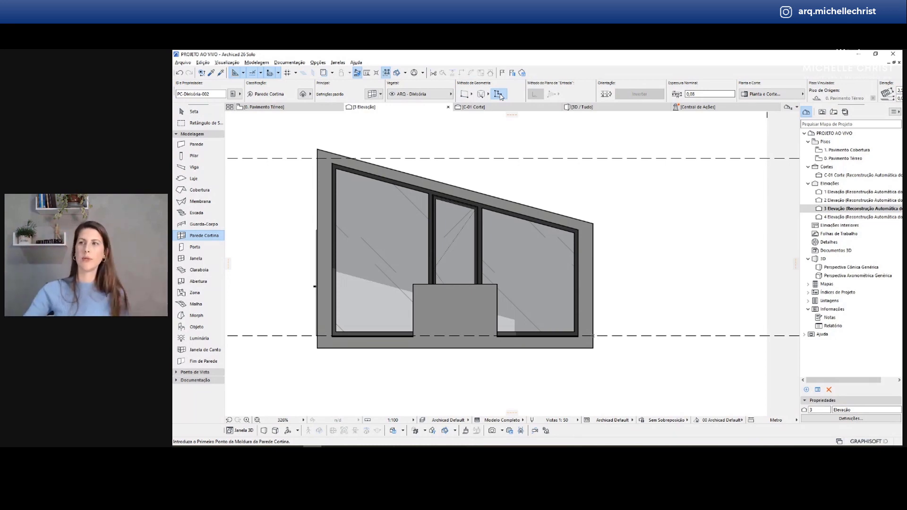
{"action": "left_click", "coordinate": [317, 149]}
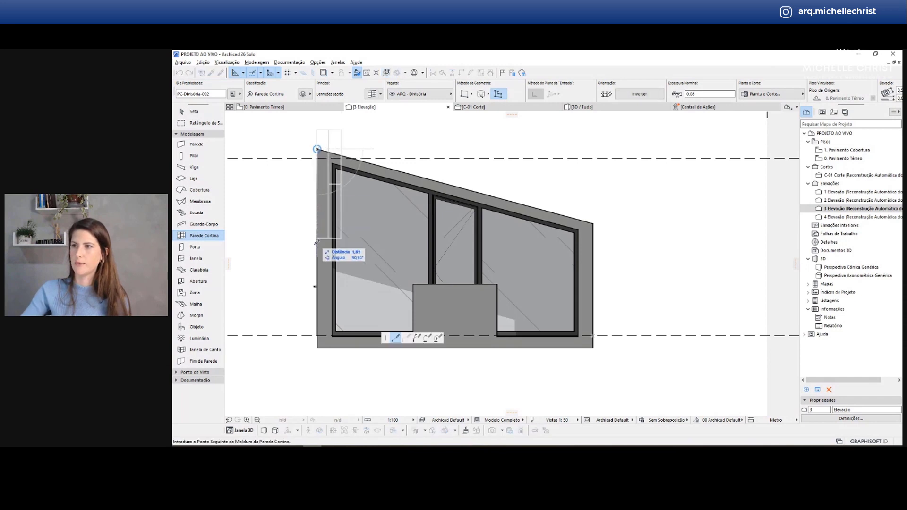
{"action": "left_click", "coordinate": [317, 348]}
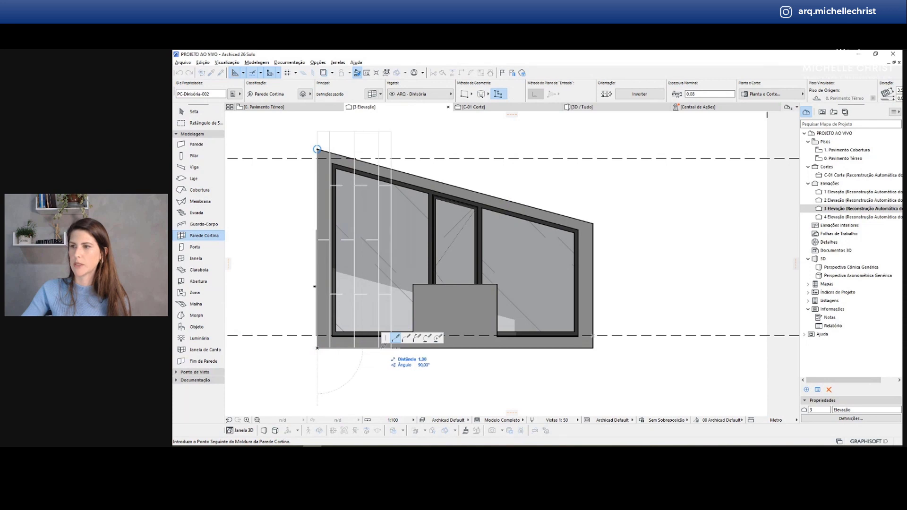
{"action": "middle_click_drag", "start_coordinate": [338, 343], "coordinate": [300, 348]}
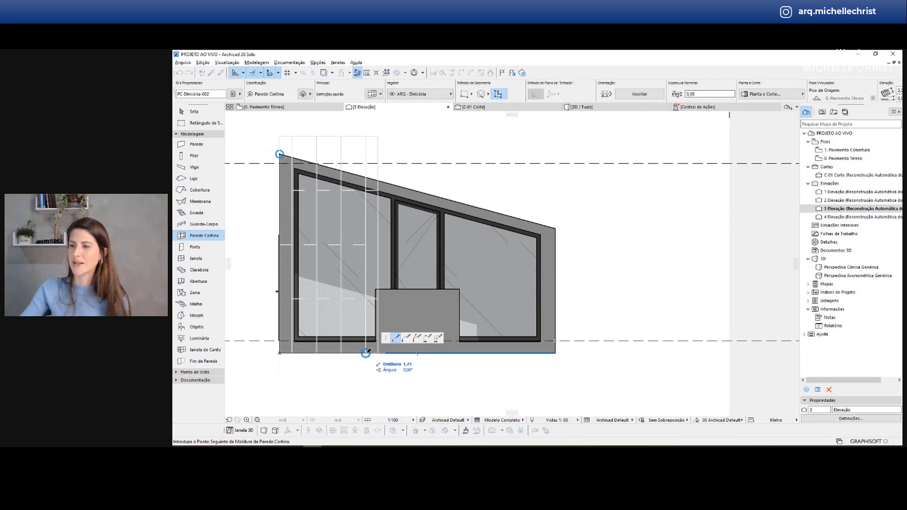
{"action": "left_click", "coordinate": [367, 178]}
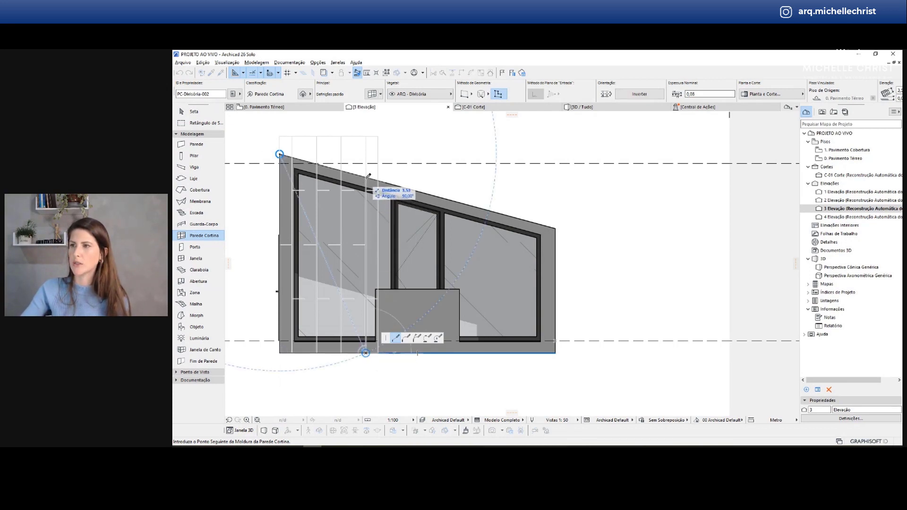
{"action": "left_click", "coordinate": [280, 154]}
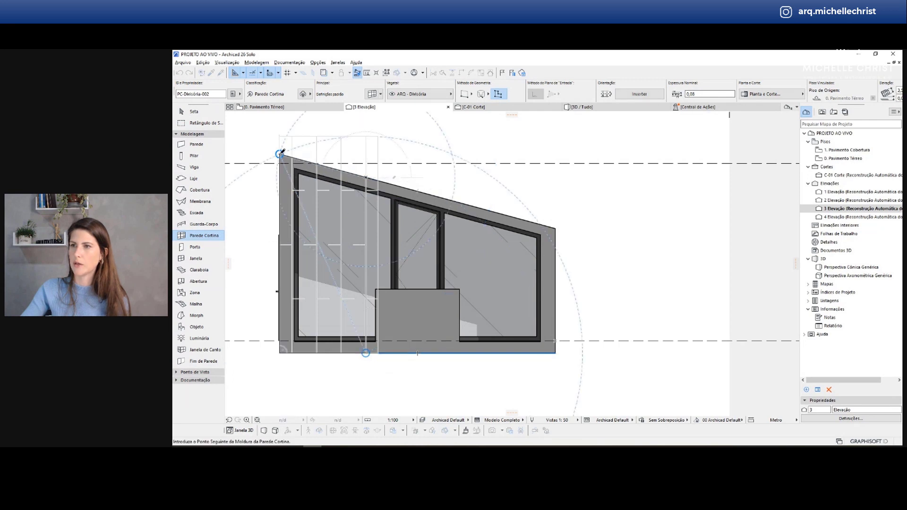
{"action": "key", "text": "Escape"}
- Assign the Moldura frame to both outer edge segments of column B in the new curtain wall's grid scheme and accept the settings
{"action": "left_click", "coordinate": [318, 192]}
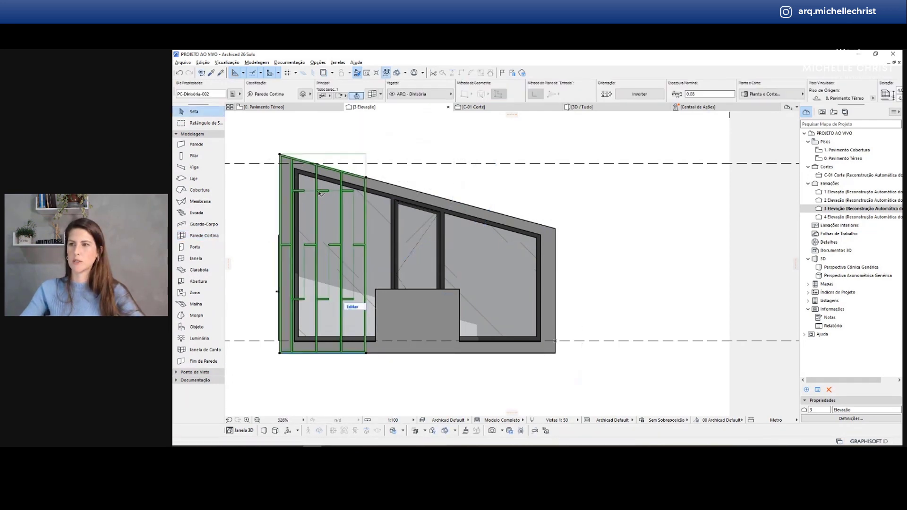
{"action": "left_click", "coordinate": [372, 97]}
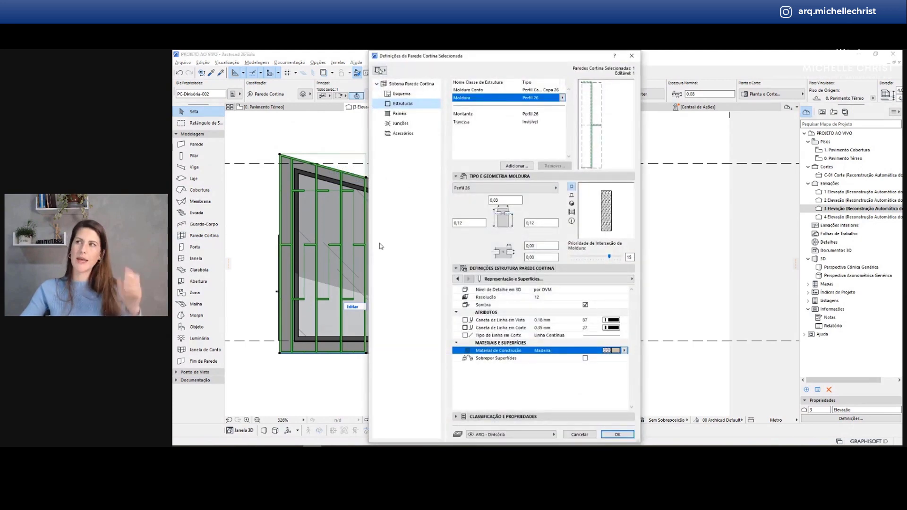
{"action": "left_click", "coordinate": [401, 94]}
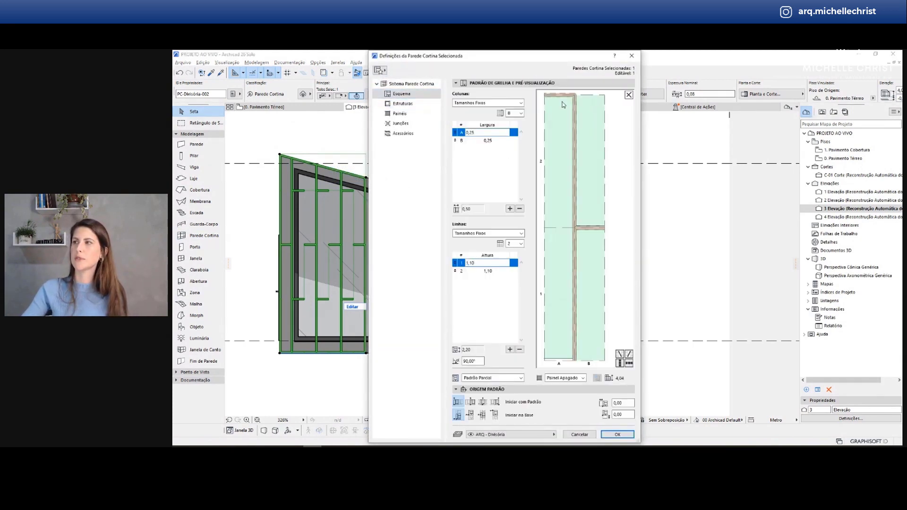
{"action": "left_click", "coordinate": [604, 123]}
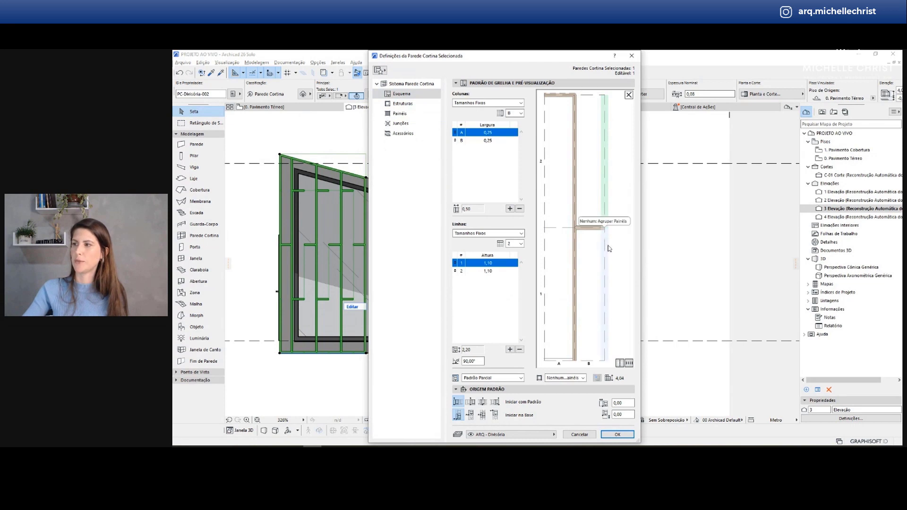
{"action": "left_click", "coordinate": [576, 378]}
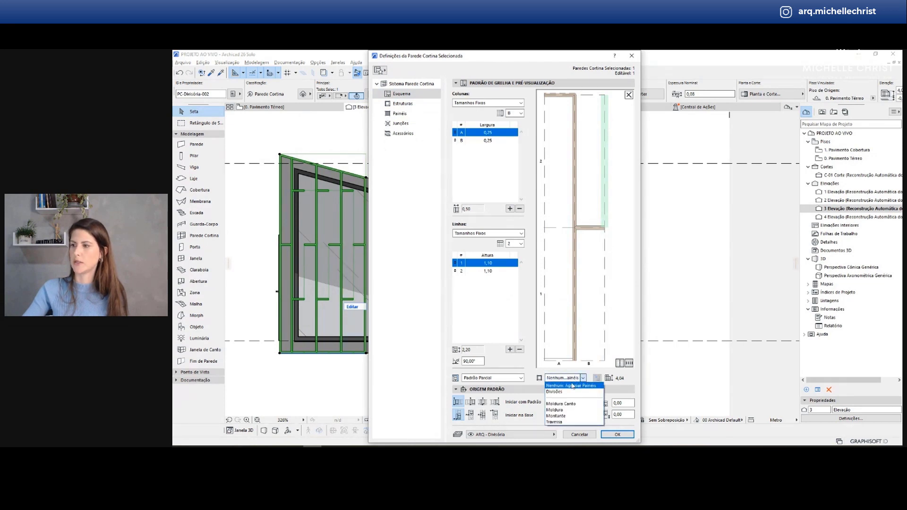
{"action": "left_click", "coordinate": [562, 411]}
{"action": "left_click", "coordinate": [605, 288]}
{"action": "left_click", "coordinate": [577, 378]}
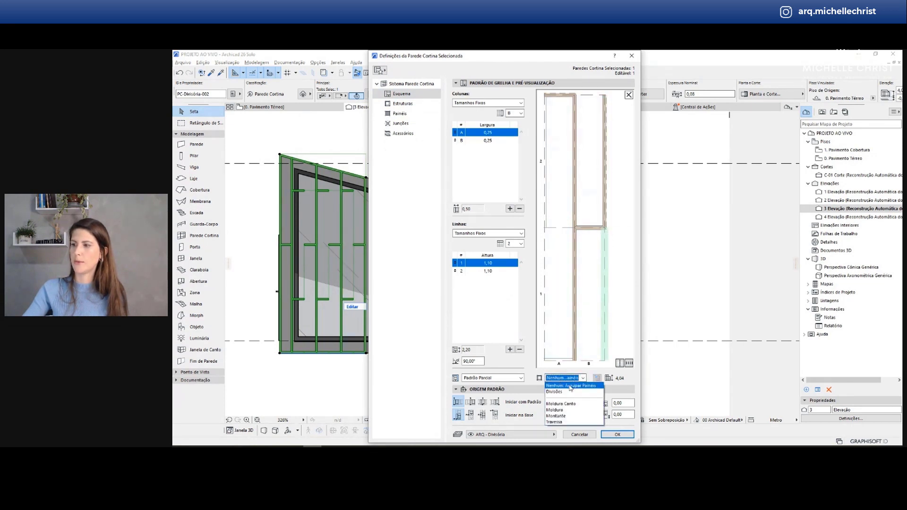
{"action": "left_click", "coordinate": [562, 410]}
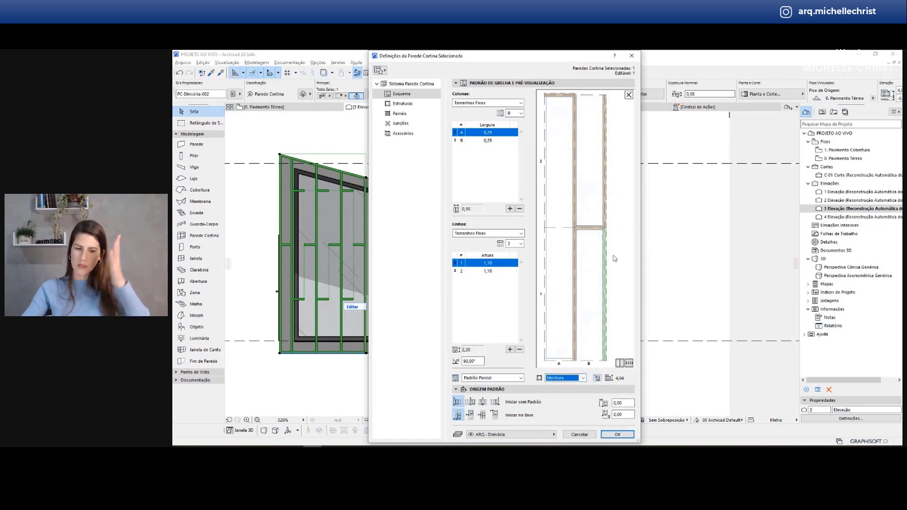
{"action": "left_click", "coordinate": [619, 435]}
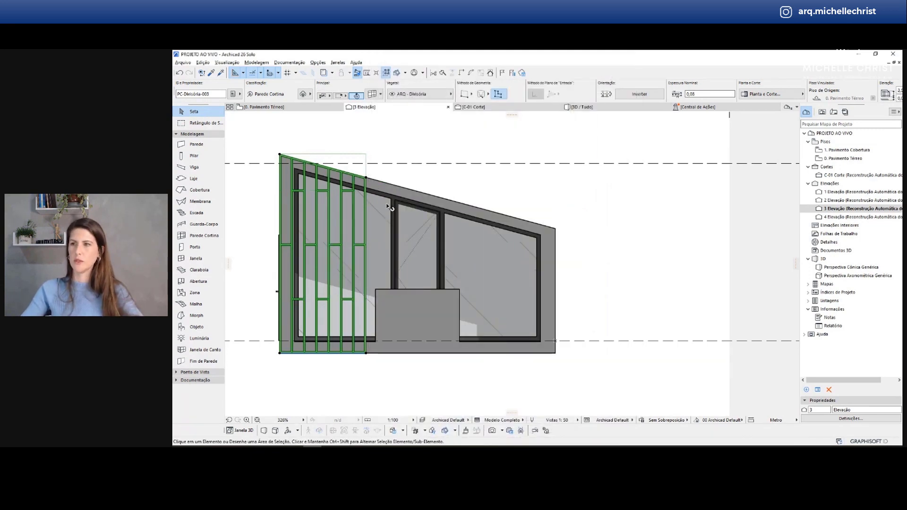
{"action": "key", "text": "Escape"}
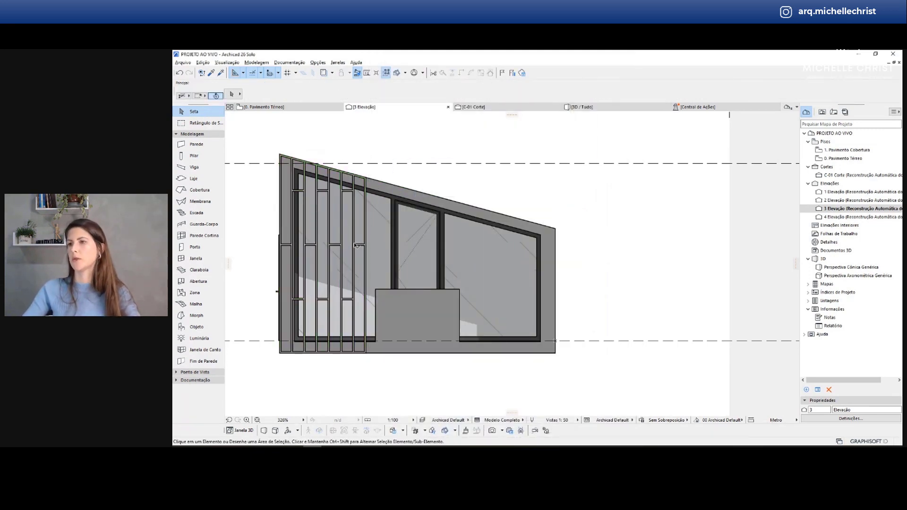
- Draw a second curtain wall with the same settings by its boundary, from the facade's shorter side edge, with its top following the roof slope
{"action": "left_click", "coordinate": [354, 192], "text": "alt"}
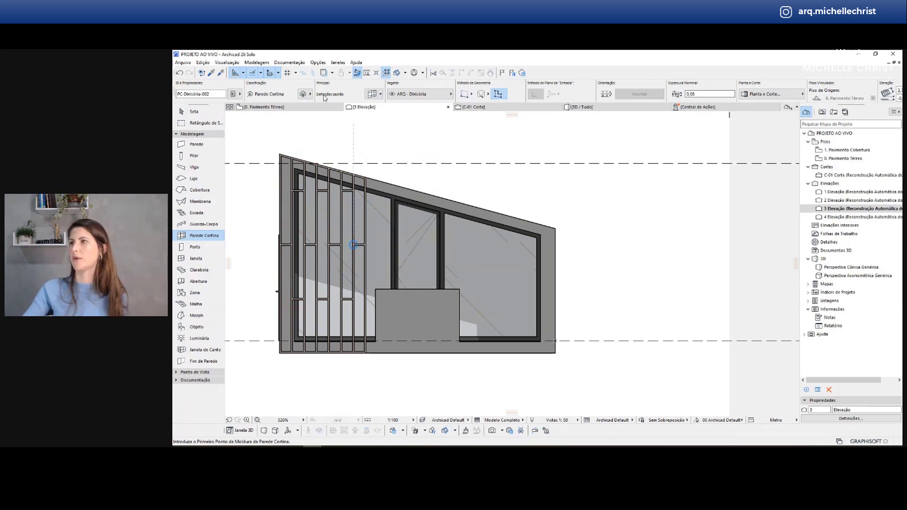
{"action": "left_click", "coordinate": [556, 229]}
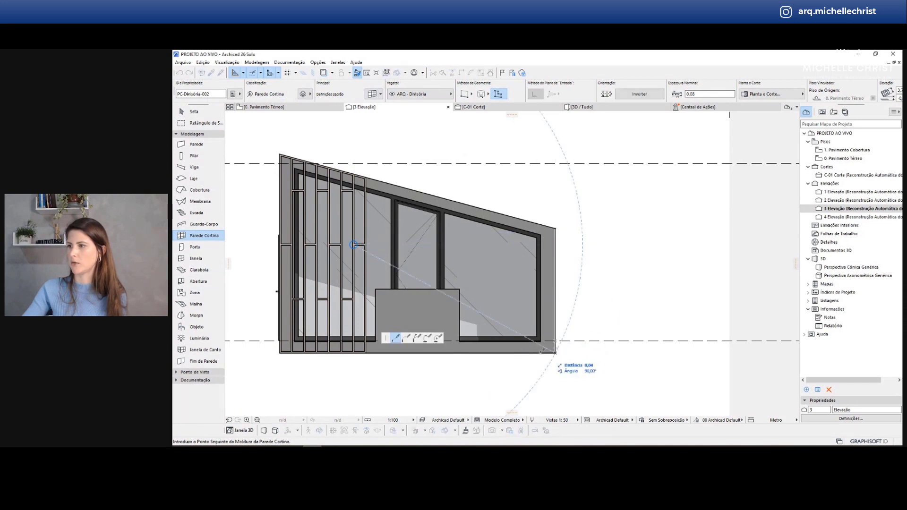
{"action": "left_click", "coordinate": [556, 353]}
{"action": "left_click", "coordinate": [471, 353]}
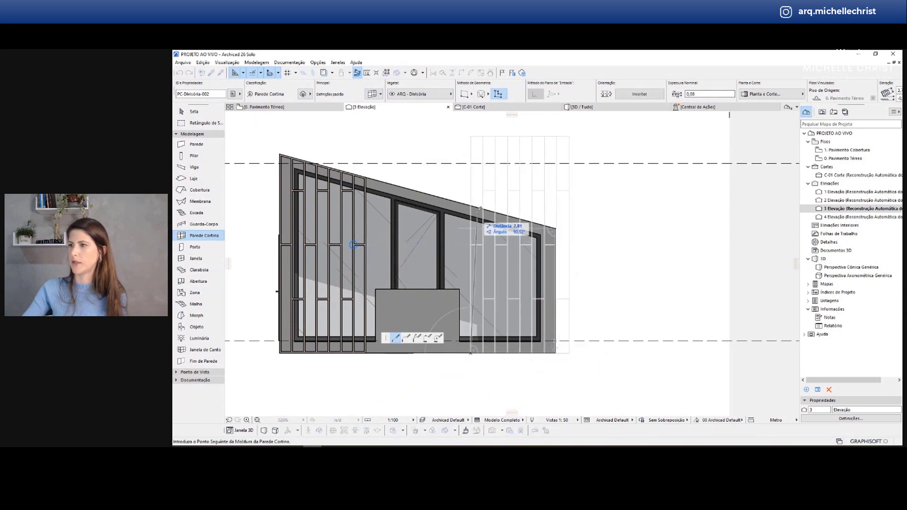
{"action": "left_click", "coordinate": [471, 206]}
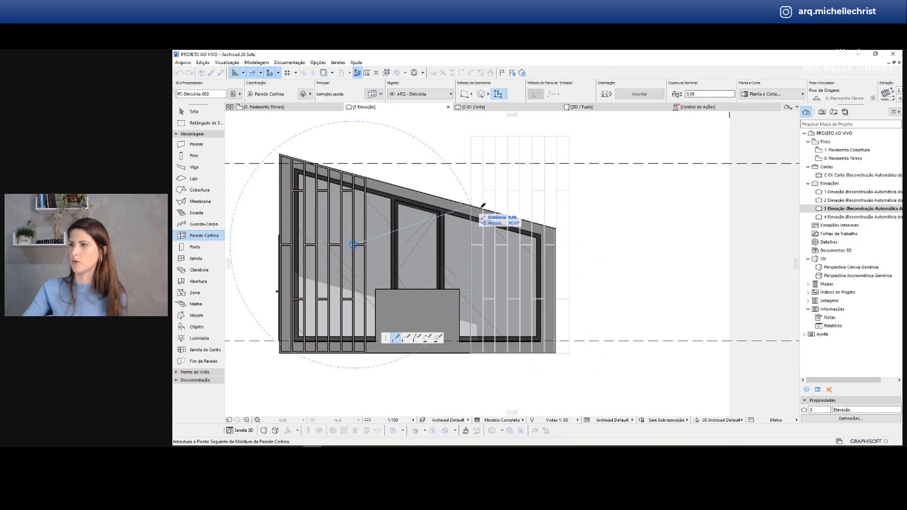
{"action": "left_click", "coordinate": [556, 228]}
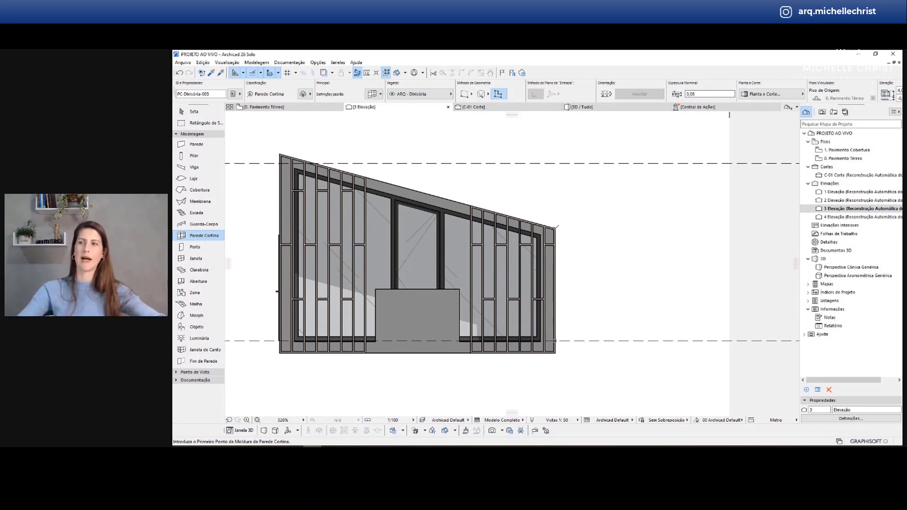
- Flip the orientation of both new curtain walls on the Pavimento Térreo floor plan so their frames project away from the building
{"action": "left_click", "coordinate": [263, 107]}
{"action": "key", "text": "Escape"}
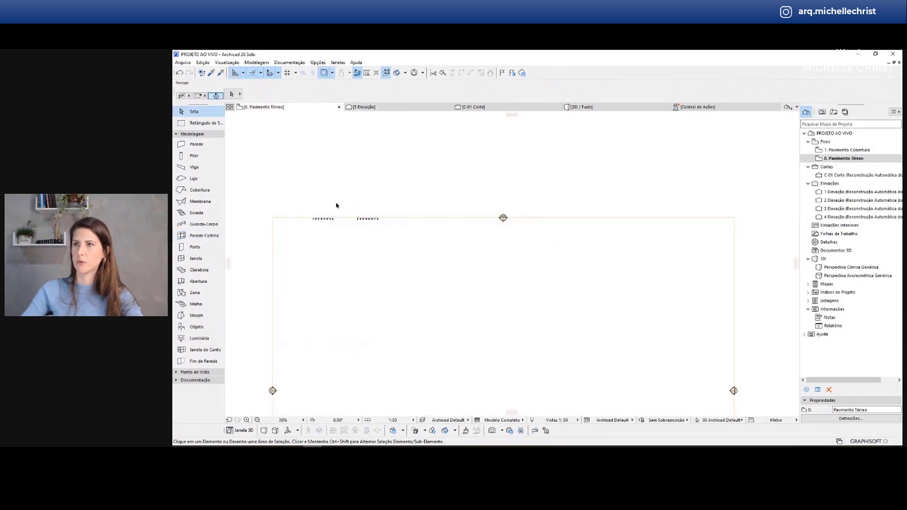
{"action": "scroll", "coordinate": [340, 218], "scroll_direction": "up", "scroll_amount": 4}
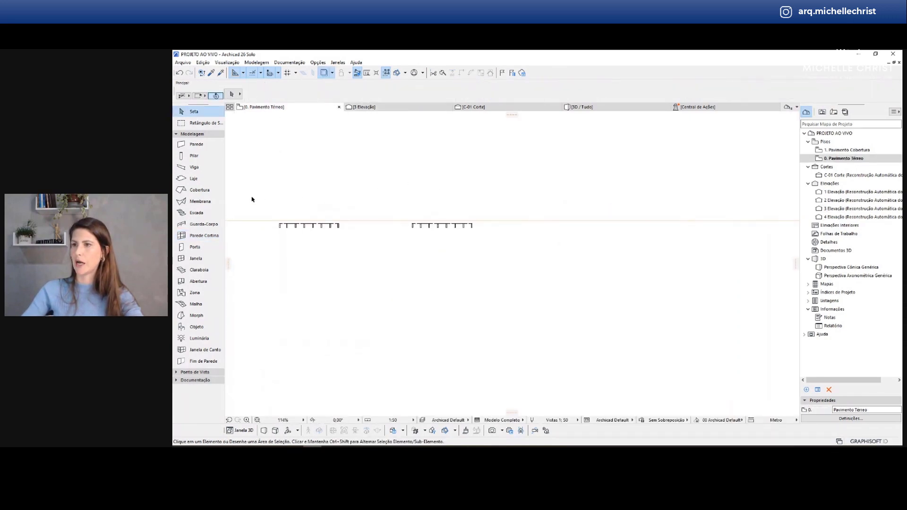
{"action": "left_click_drag", "start_coordinate": [254, 197], "coordinate": [543, 237]}
{"action": "scroll", "coordinate": [485, 195], "scroll_direction": "down", "scroll_amount": 5}
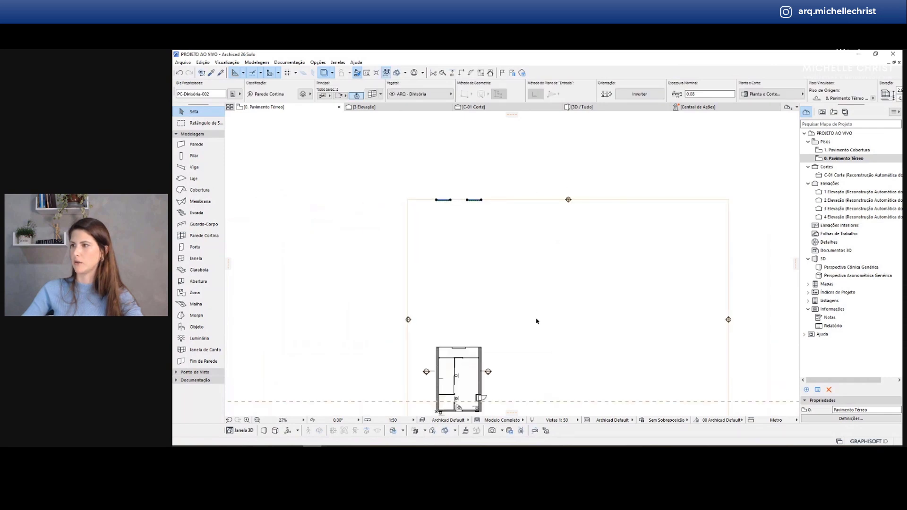
{"action": "scroll", "coordinate": [476, 195], "scroll_direction": "up", "scroll_amount": 8}
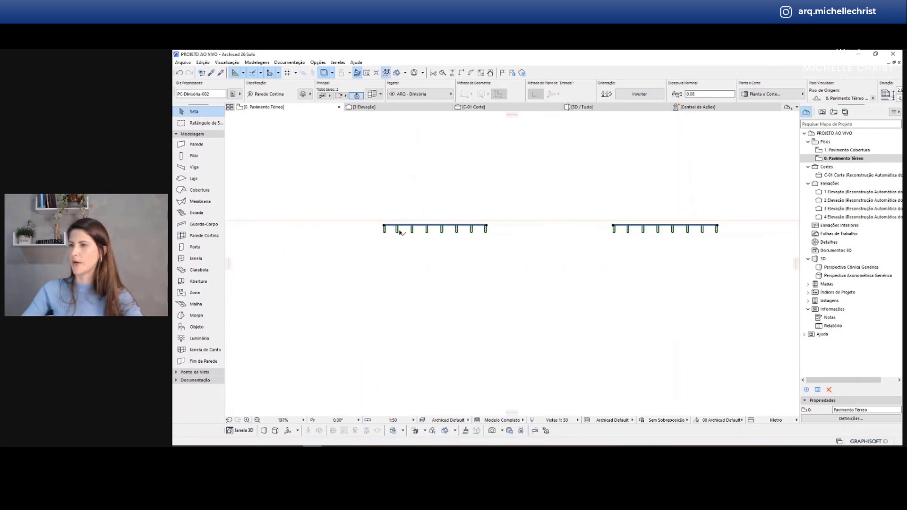
{"action": "scroll", "coordinate": [400, 232], "scroll_direction": "up", "scroll_amount": 3}
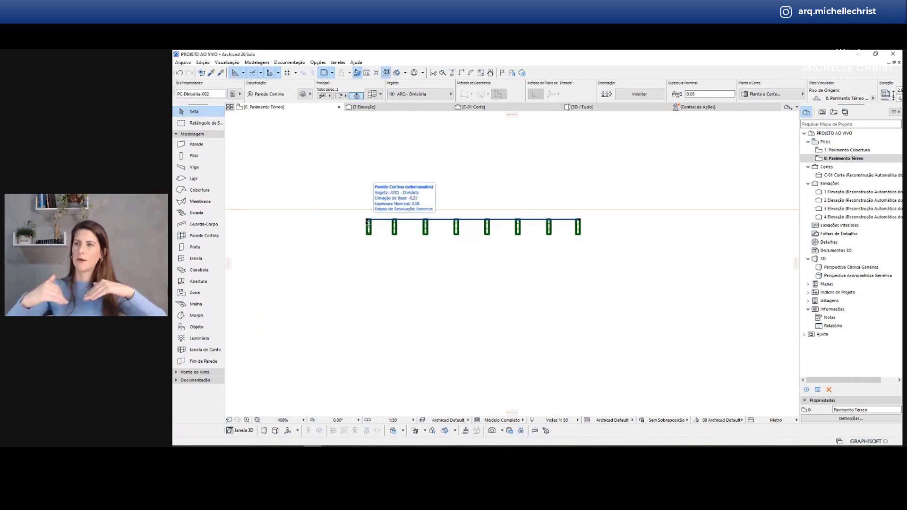
{"action": "scroll", "coordinate": [375, 223], "scroll_direction": "down", "scroll_amount": 1}
{"action": "scroll", "coordinate": [377, 224], "scroll_direction": "down", "scroll_amount": 3}
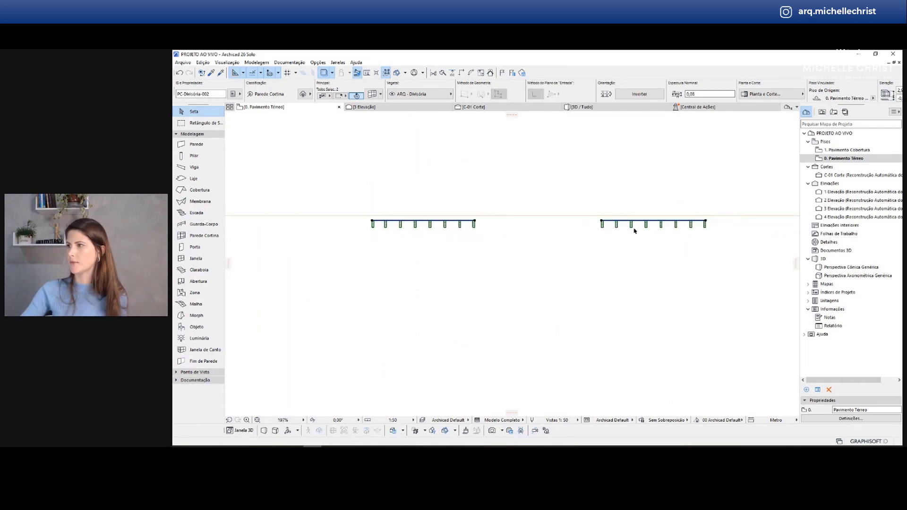
{"action": "scroll", "coordinate": [486, 232], "scroll_direction": "down", "scroll_amount": 2}
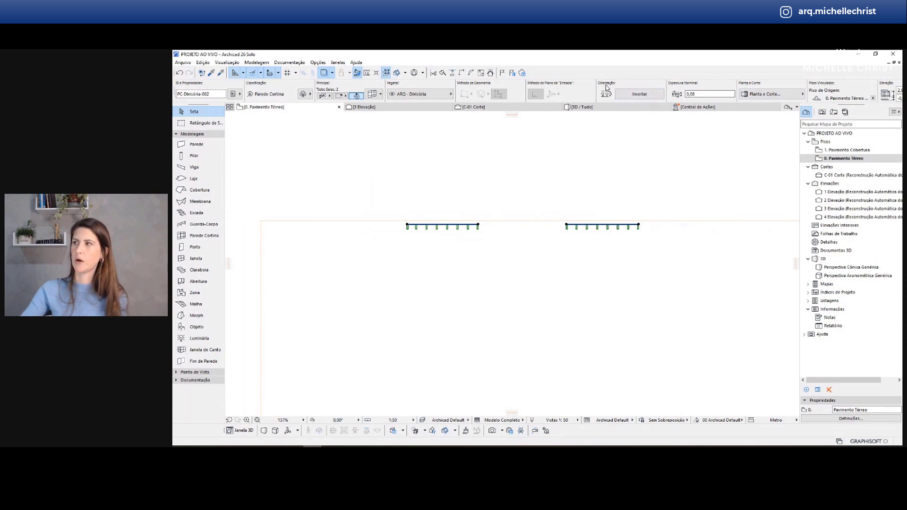
{"action": "left_click", "coordinate": [627, 94]}
- Move both curtain walls together, taking the first wall's outer reference line endpoint to the matching outer corner of the building's facade
{"action": "scroll", "coordinate": [408, 237], "scroll_direction": "up", "scroll_amount": 7}
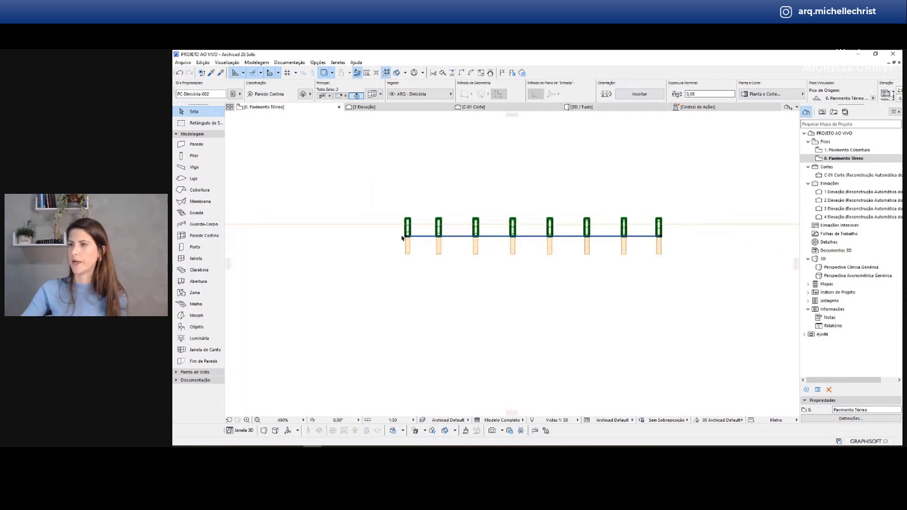
{"action": "left_click", "coordinate": [406, 236]}
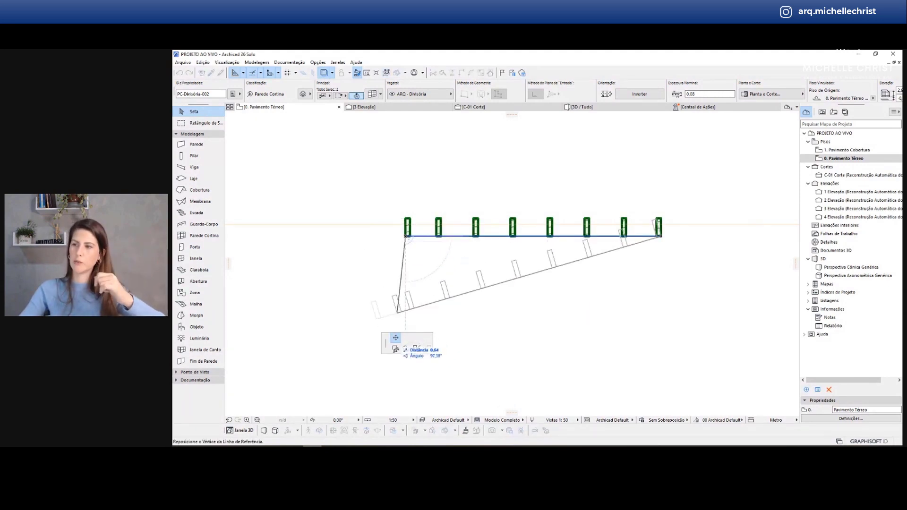
{"action": "left_click", "coordinate": [396, 350]}
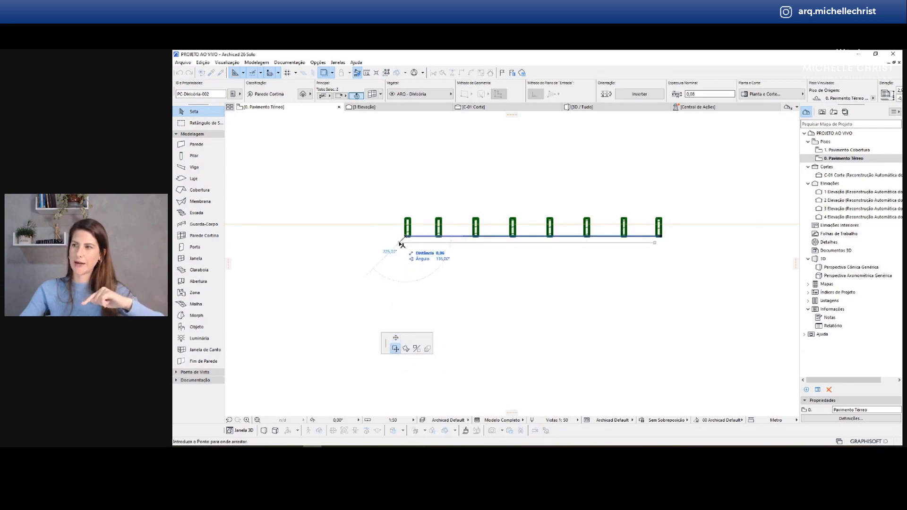
{"action": "scroll", "coordinate": [399, 239], "scroll_direction": "down", "scroll_amount": 3}
{"action": "scroll", "coordinate": [395, 166], "scroll_direction": "up", "scroll_amount": 3}
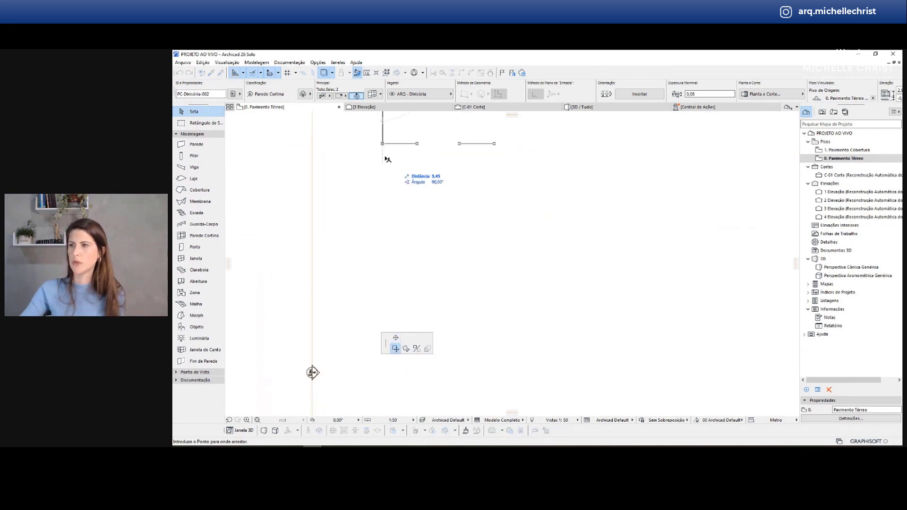
{"action": "scroll", "coordinate": [378, 257], "scroll_direction": "down", "scroll_amount": 1}
{"action": "middle_click_drag", "start_coordinate": [370, 257], "coordinate": [358, 141]}
{"action": "scroll", "coordinate": [373, 253], "scroll_direction": "up", "scroll_amount": 4}
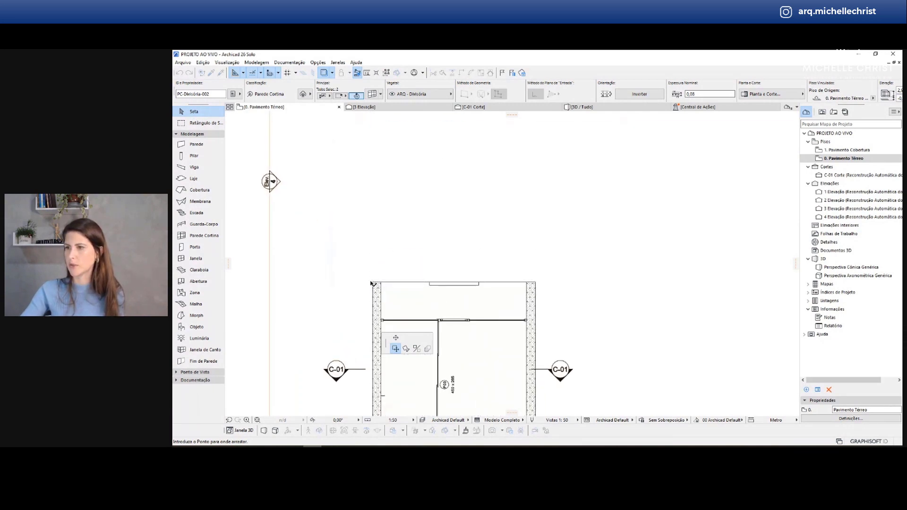
{"action": "scroll", "coordinate": [378, 285], "scroll_direction": "up", "scroll_amount": 2}
{"action": "left_click", "coordinate": [377, 285]}
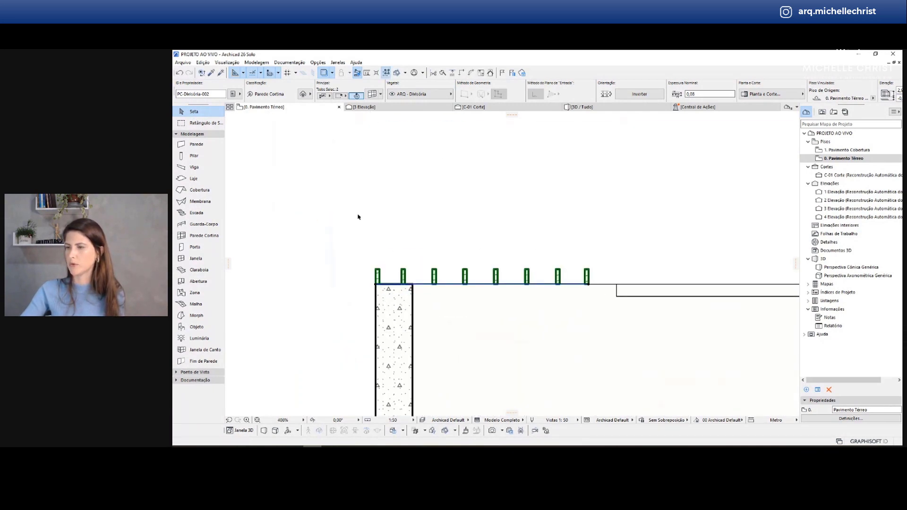
{"action": "scroll", "coordinate": [358, 216], "scroll_direction": "down", "scroll_amount": 2}
{"action": "middle_click_drag", "start_coordinate": [648, 224], "coordinate": [549, 222]}
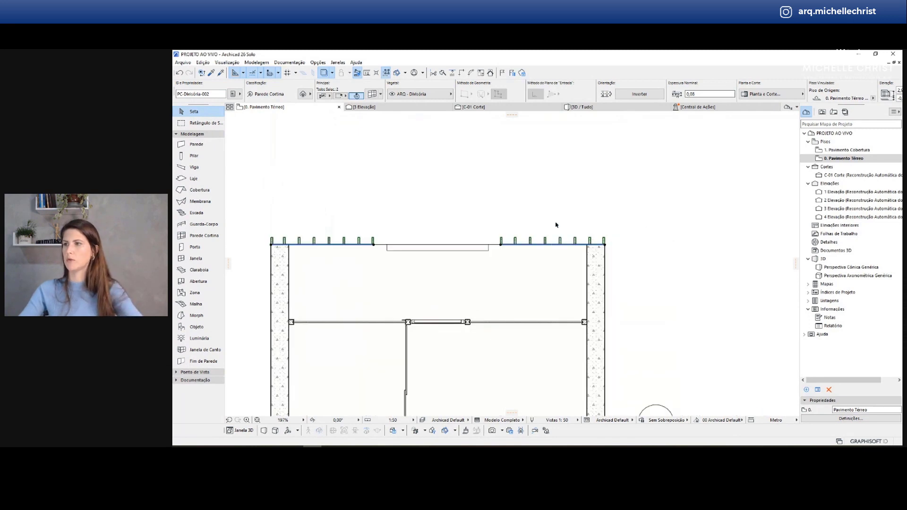
- Examine both slatted curtain walls on the facade from several sides in the 3D view
{"action": "left_click", "coordinate": [581, 107]}
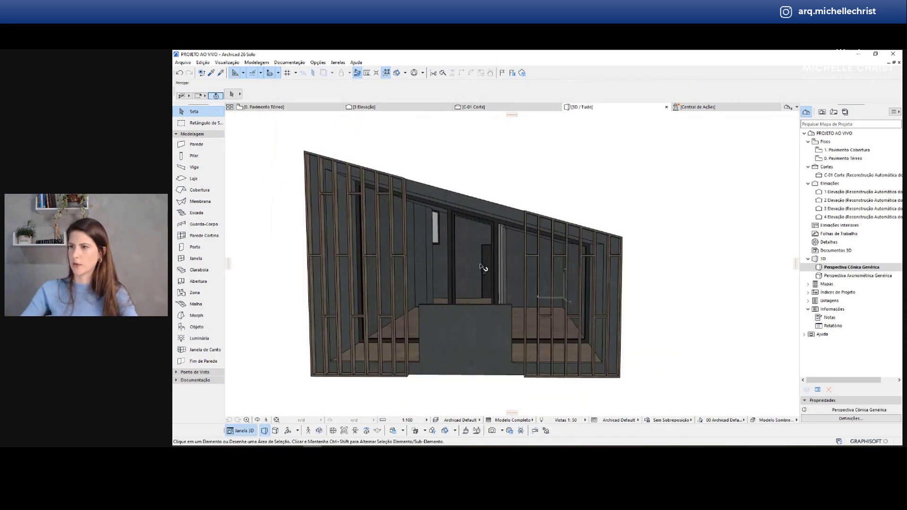
{"action": "scroll", "coordinate": [480, 267], "scroll_direction": "down", "scroll_amount": 4}
{"action": "middle_click_drag", "start_coordinate": [481, 266], "coordinate": [340, 245], "text": "shift"}
{"action": "scroll", "coordinate": [514, 273], "scroll_direction": "up", "scroll_amount": 2}
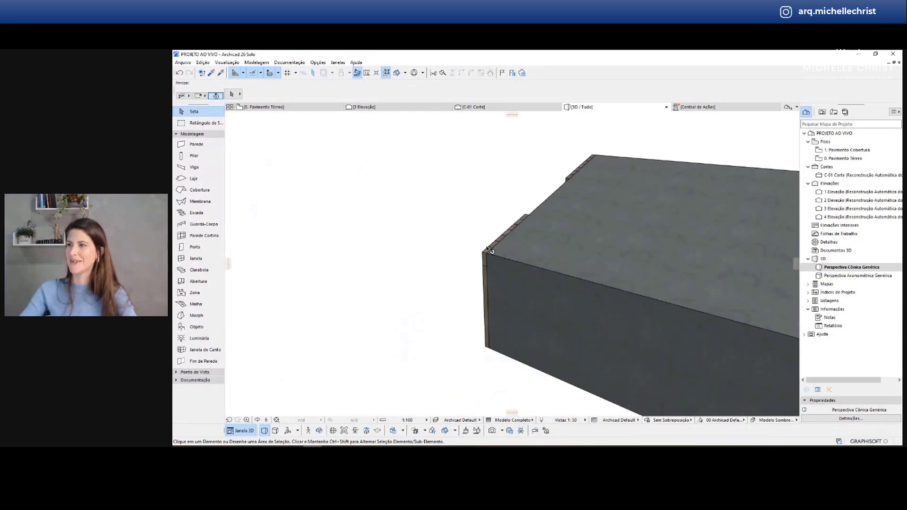
{"action": "scroll", "coordinate": [491, 251], "scroll_direction": "down", "scroll_amount": 3}
{"action": "middle_click_drag", "start_coordinate": [491, 251], "coordinate": [707, 254], "text": "shift"}
- Examine the curtain wall's system settings on the facade's shorter side and the saved curtain wall favorites, leaving the favorites unapplied
{"action": "left_click", "coordinate": [464, 249]}
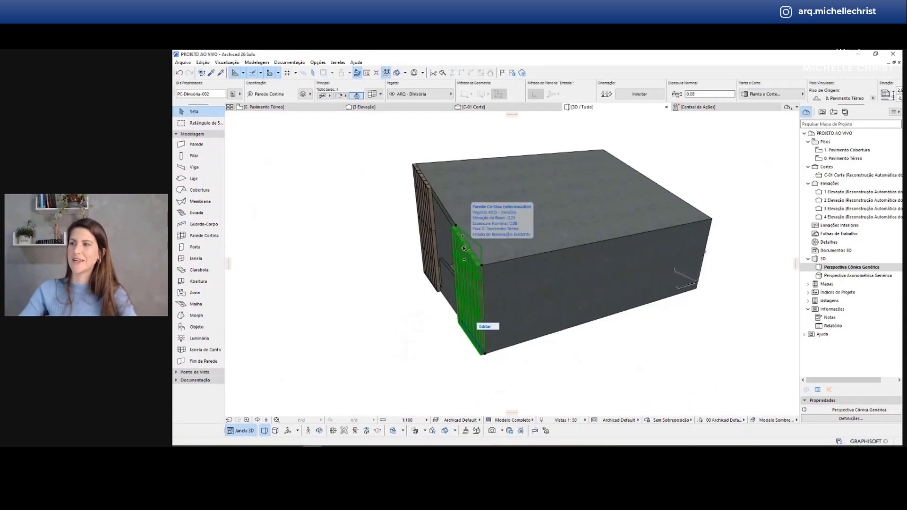
{"action": "left_click", "coordinate": [377, 94]}
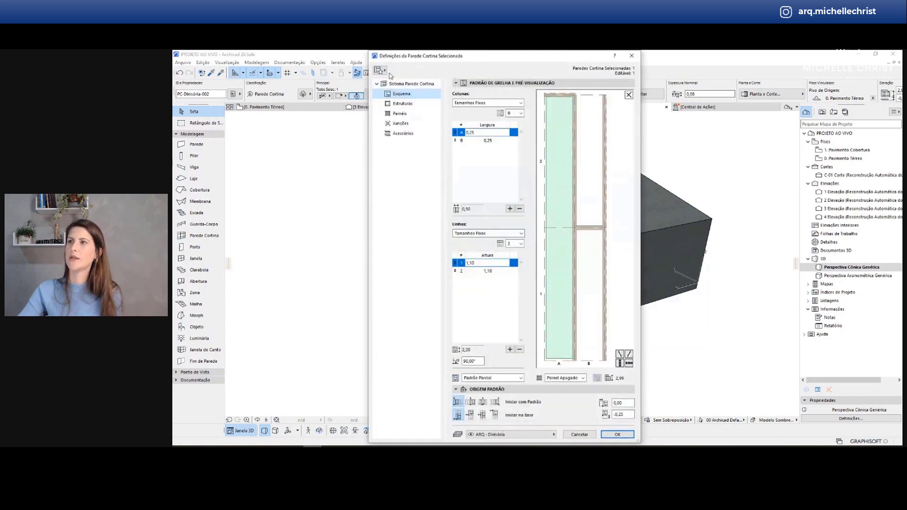
{"action": "left_click", "coordinate": [416, 85]}
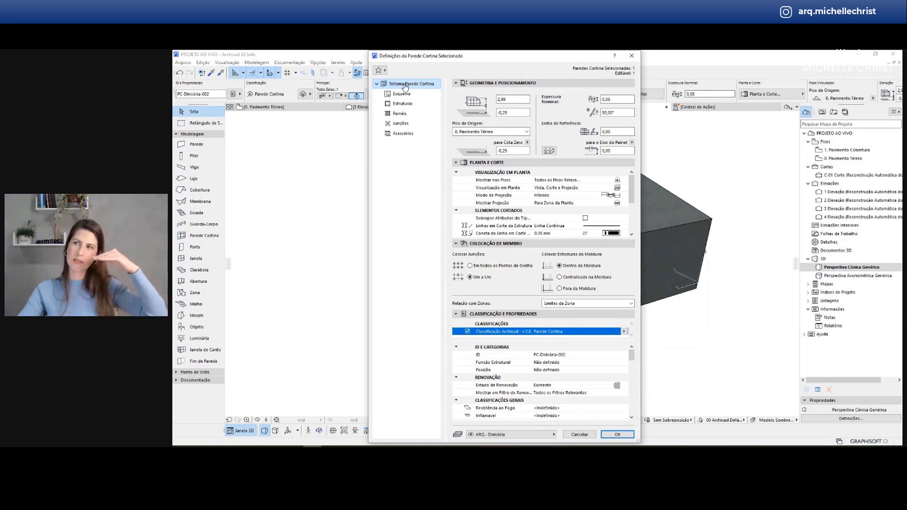
{"action": "left_click", "coordinate": [380, 71]}
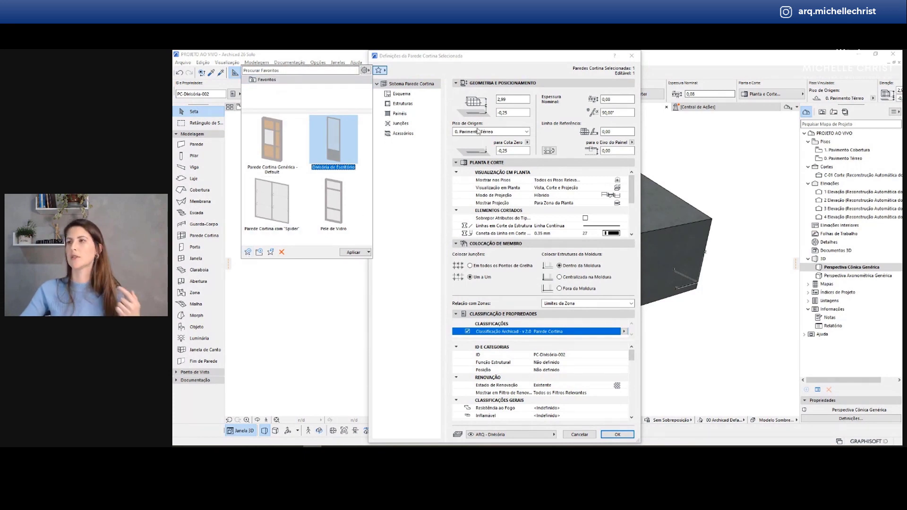
{"action": "left_click", "coordinate": [468, 59]}
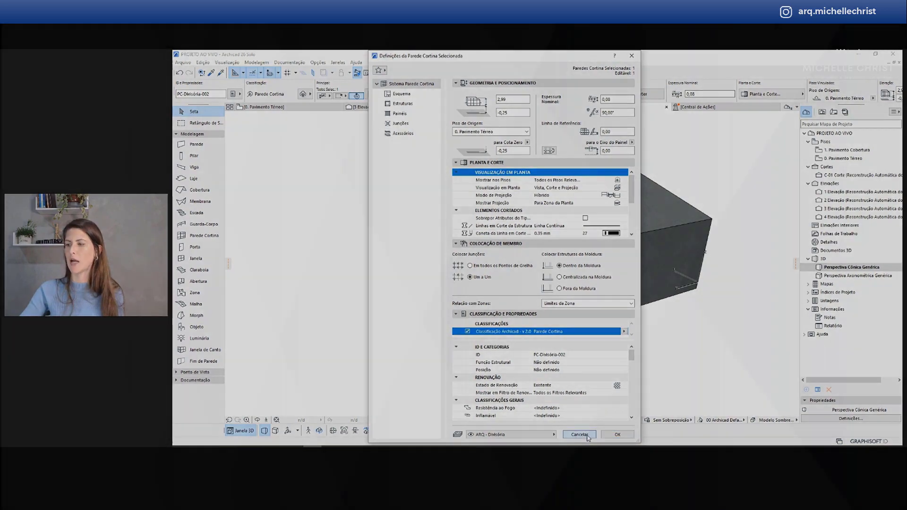